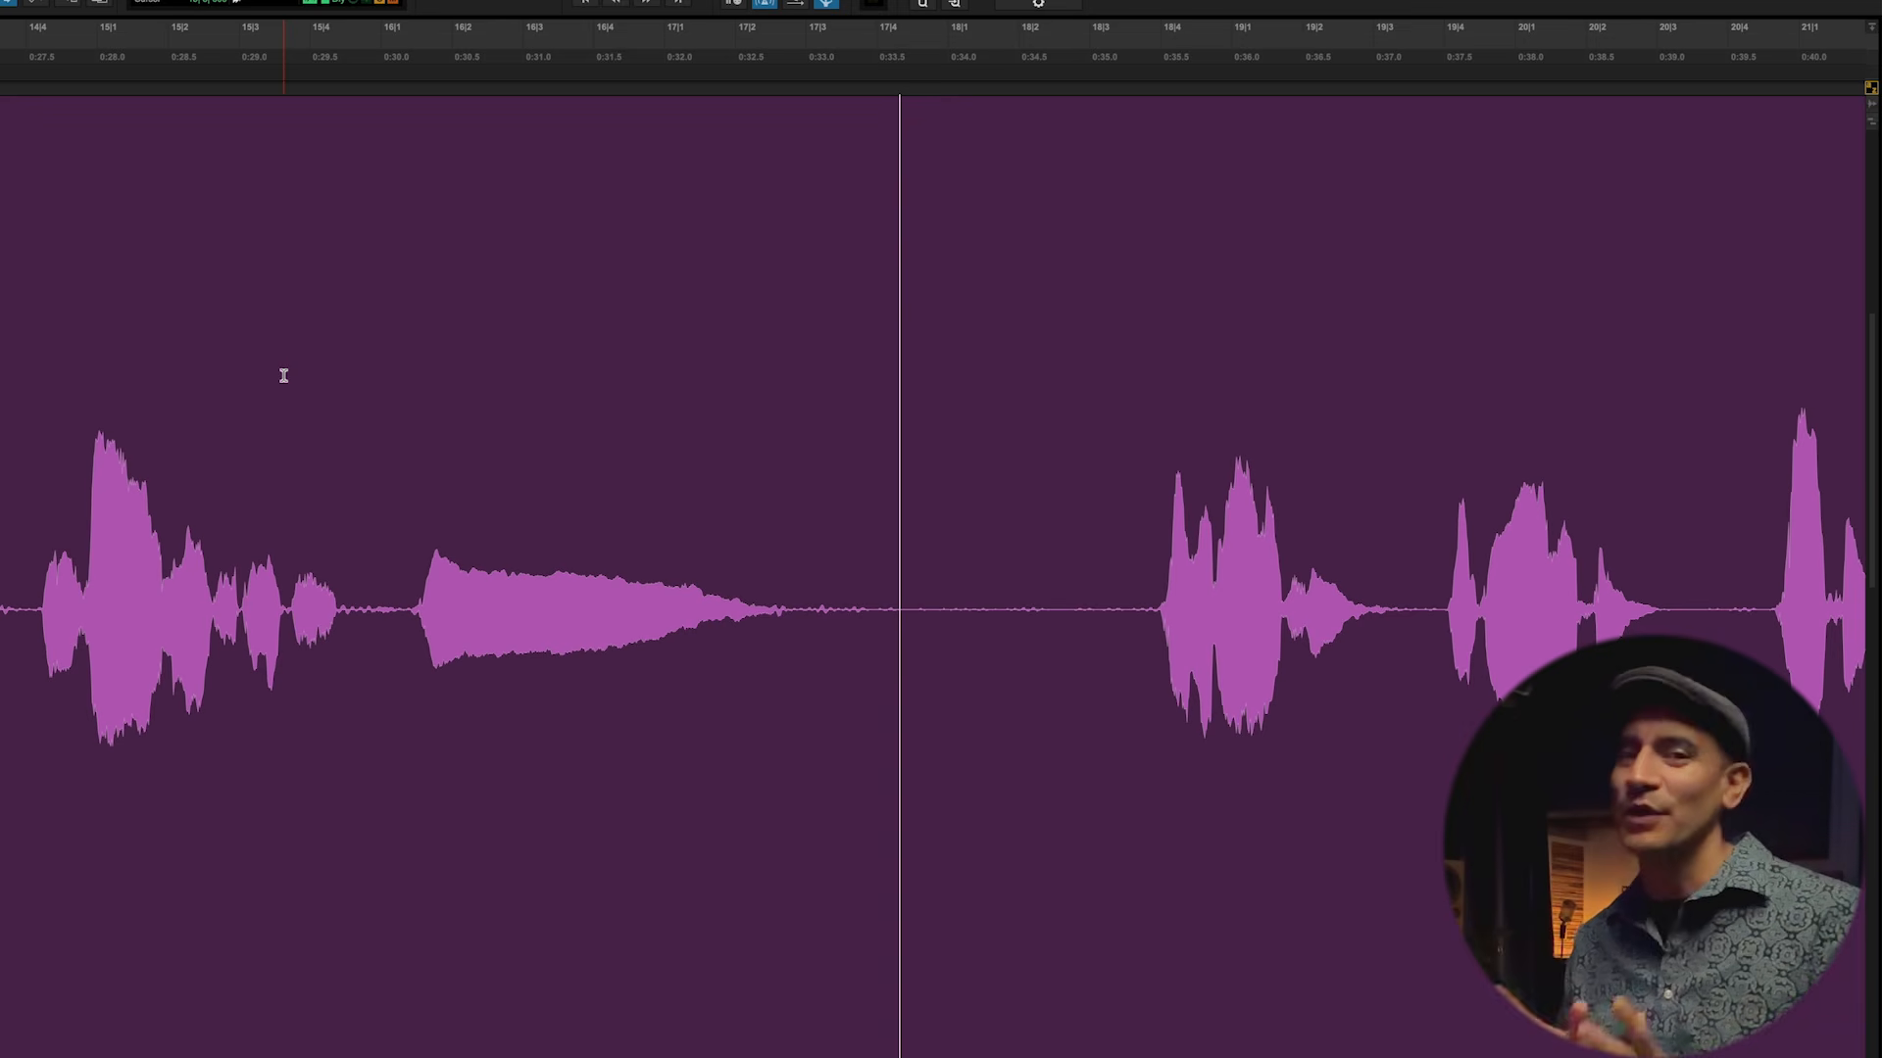
- Select the section of the lead vocal waveform that ends around bar 33
key(r)
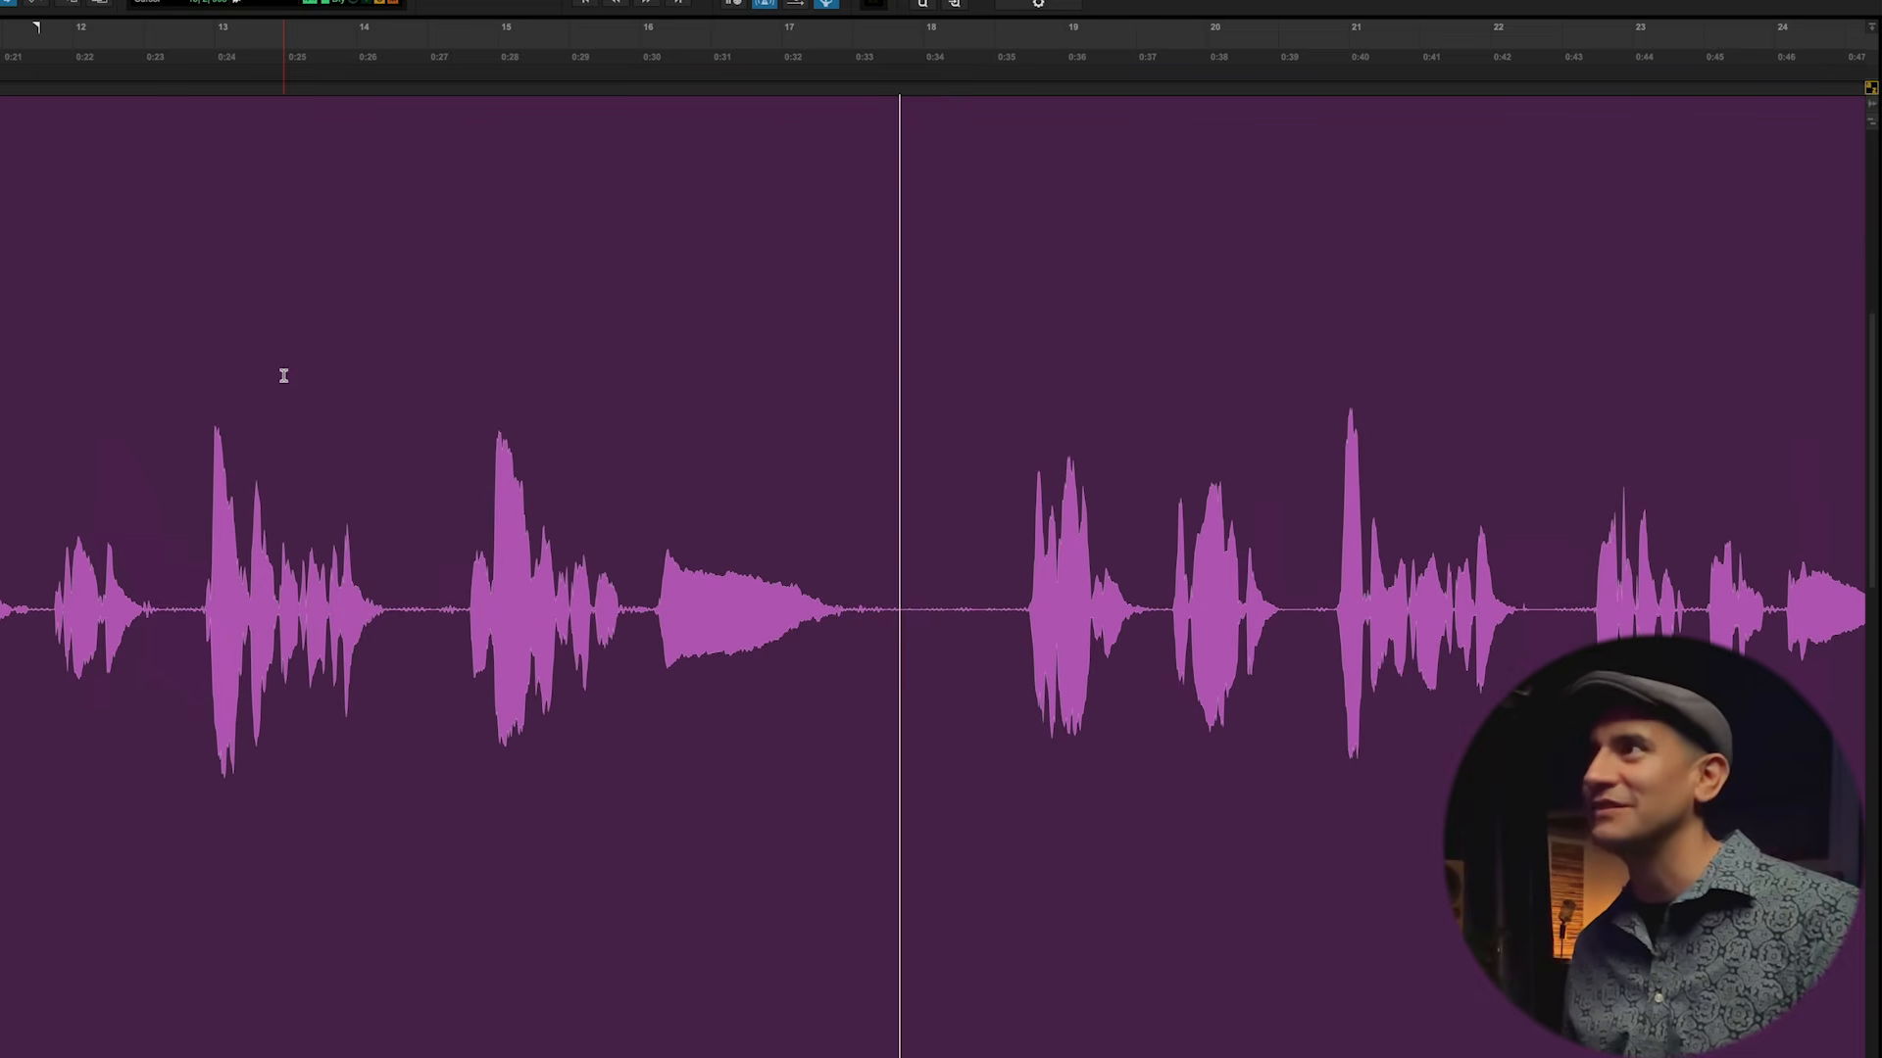
scroll(614, 492, right, 3)
key(e)
key(e)
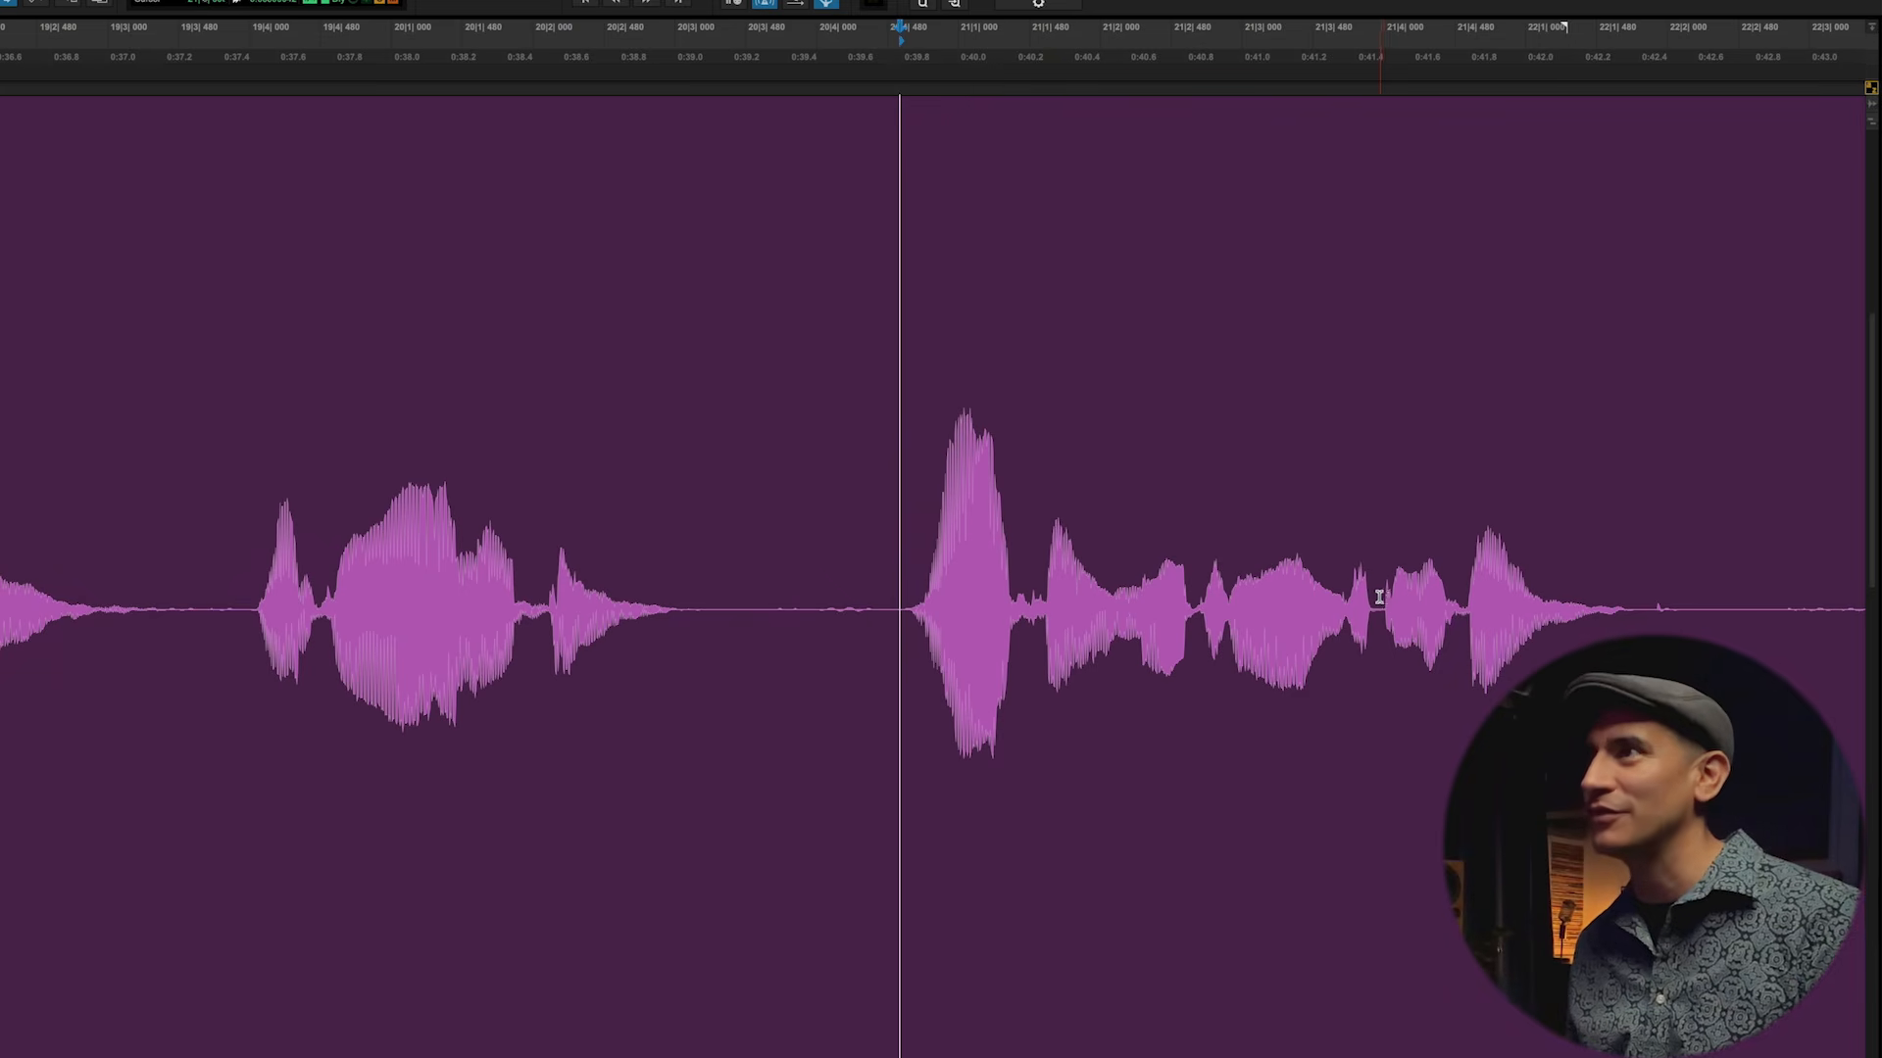
key(r)
key(r)
key(r)
scroll(1352, 599, right, 4)
drag(1438, 595, 932, 638)
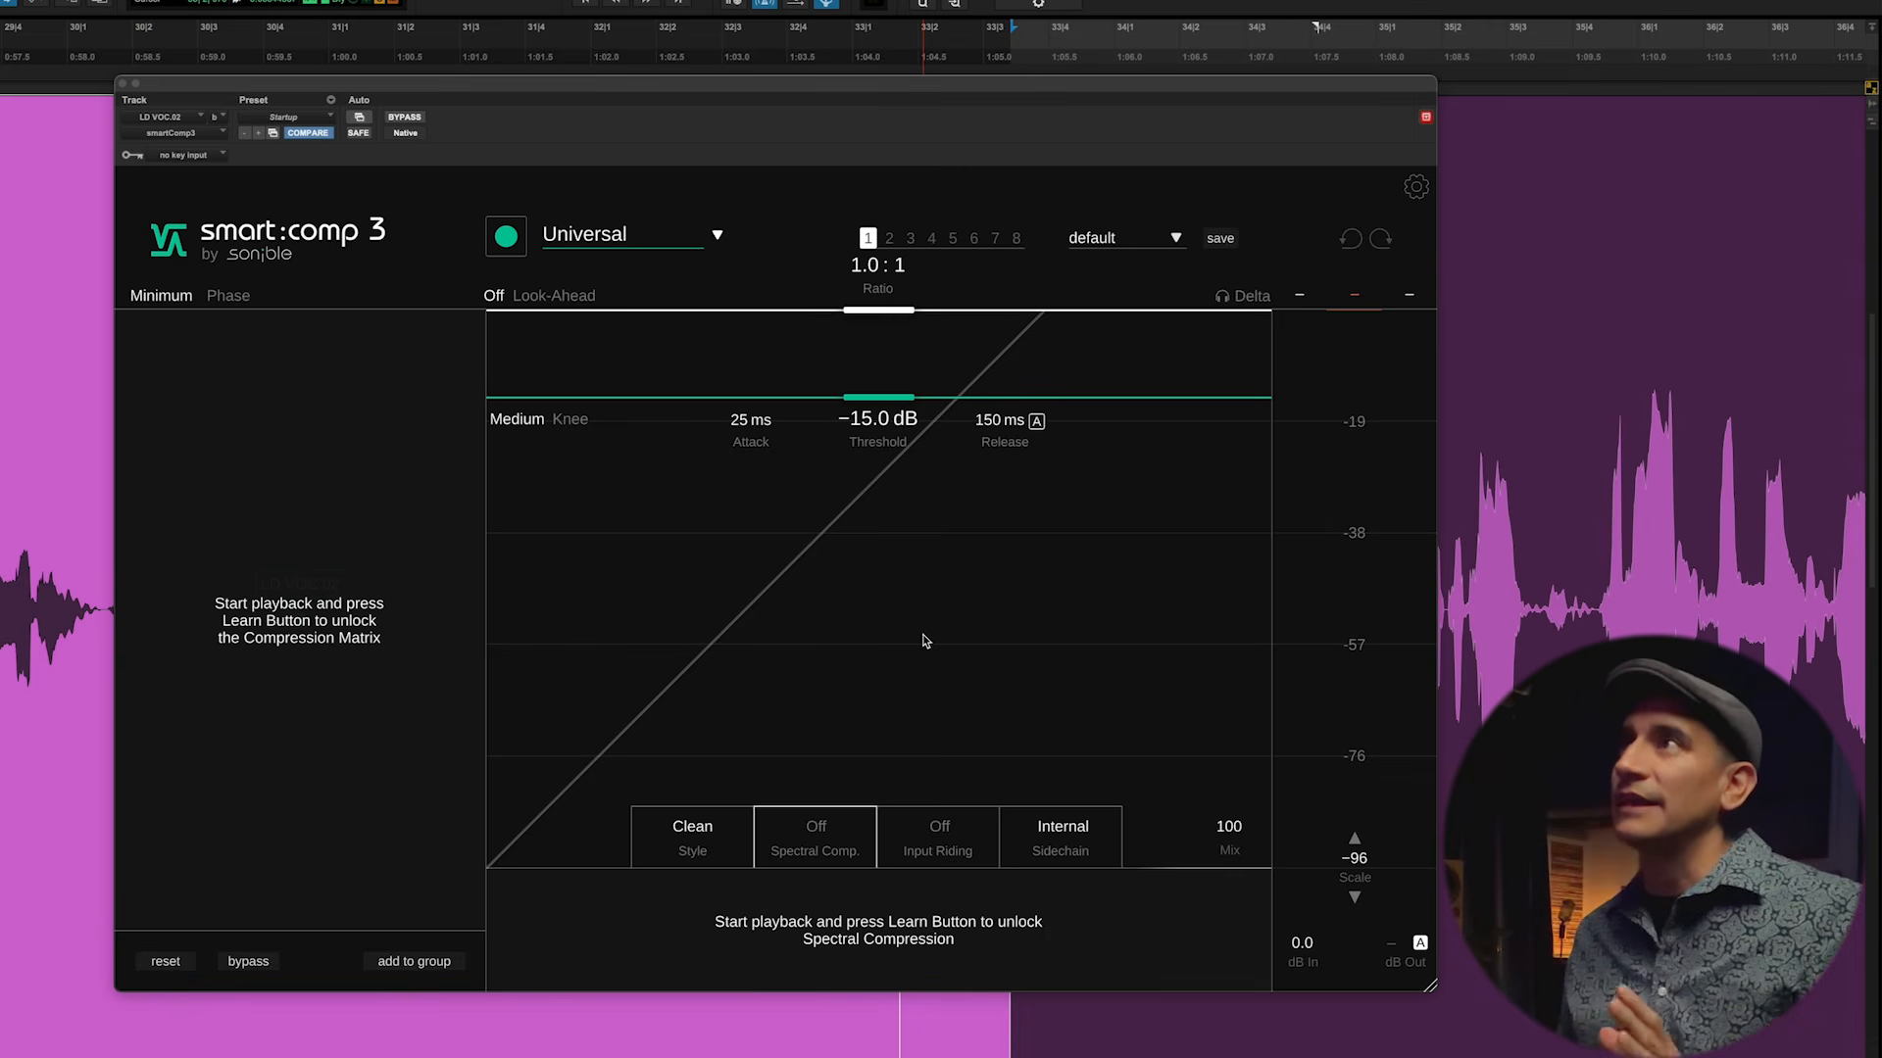
- Choose the Vocals | High profile and let smart:comp 3 learn the lead vocal during playback
click(651, 245)
mouse_move(632, 457)
click(777, 479)
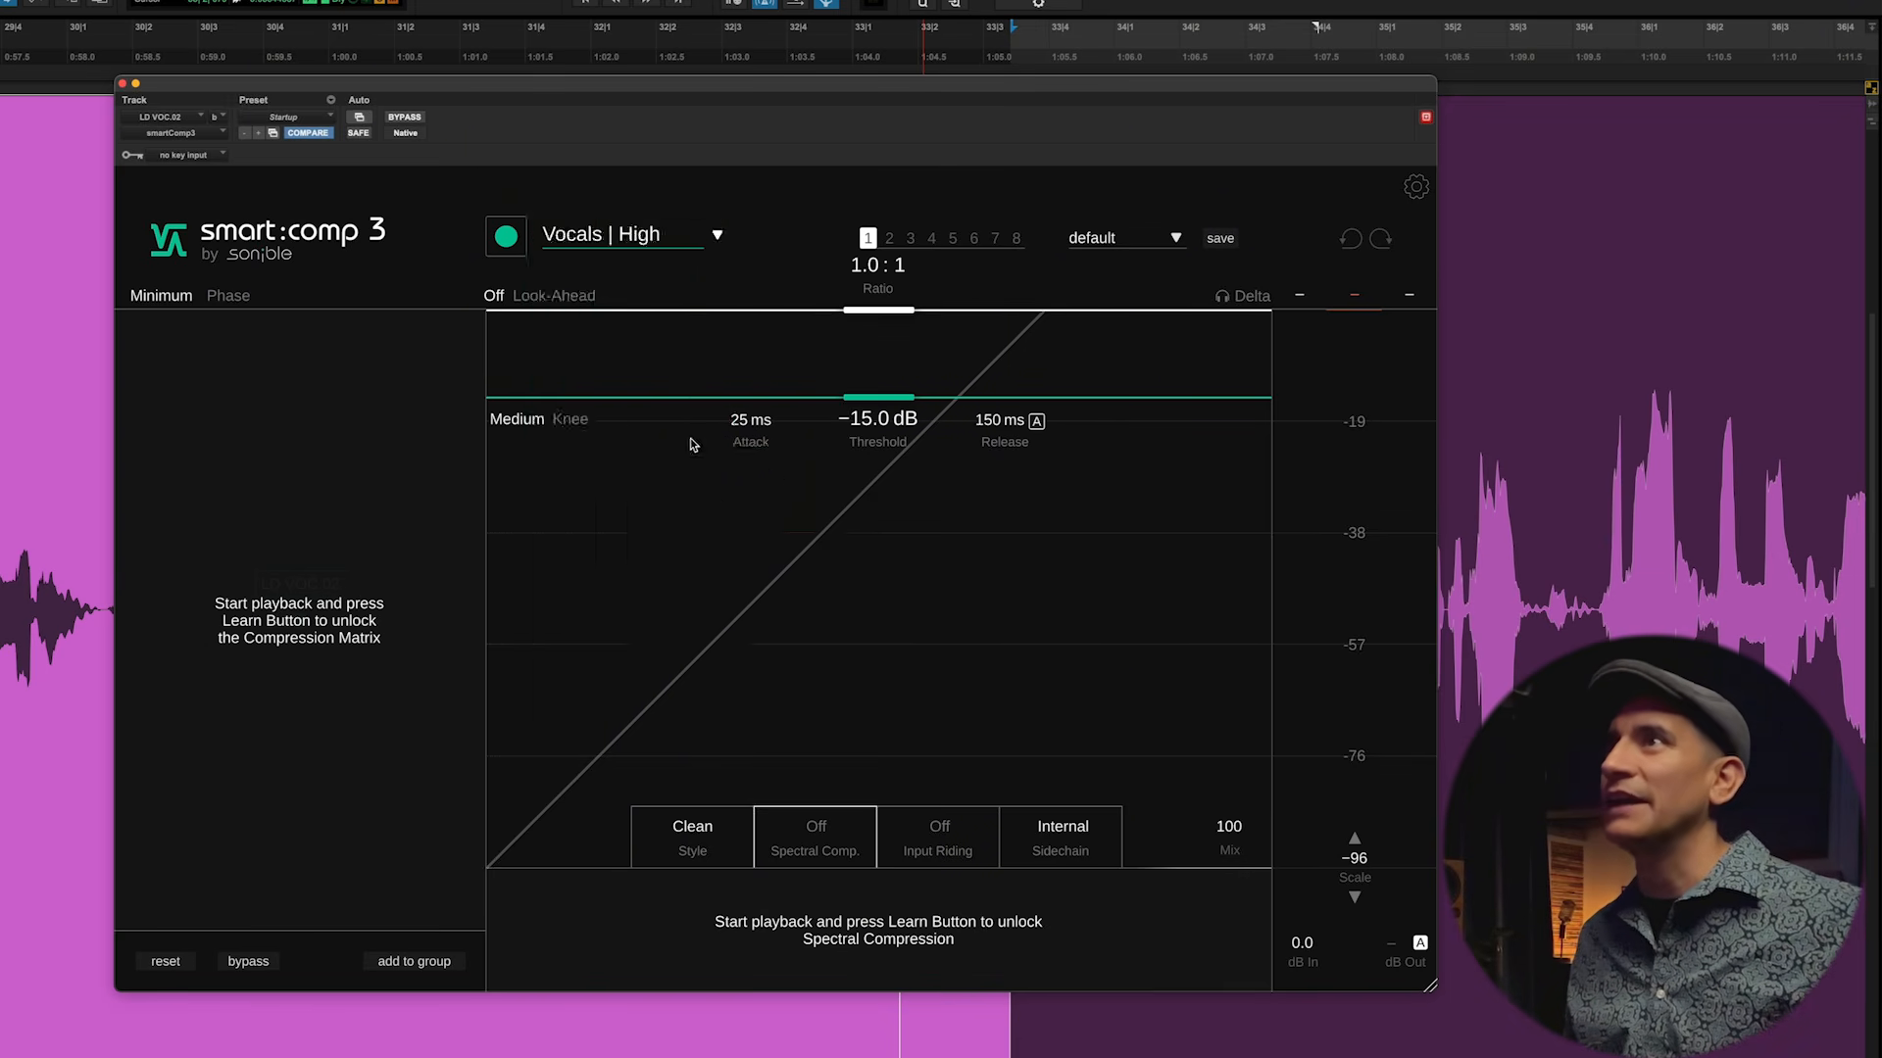
click(506, 238)
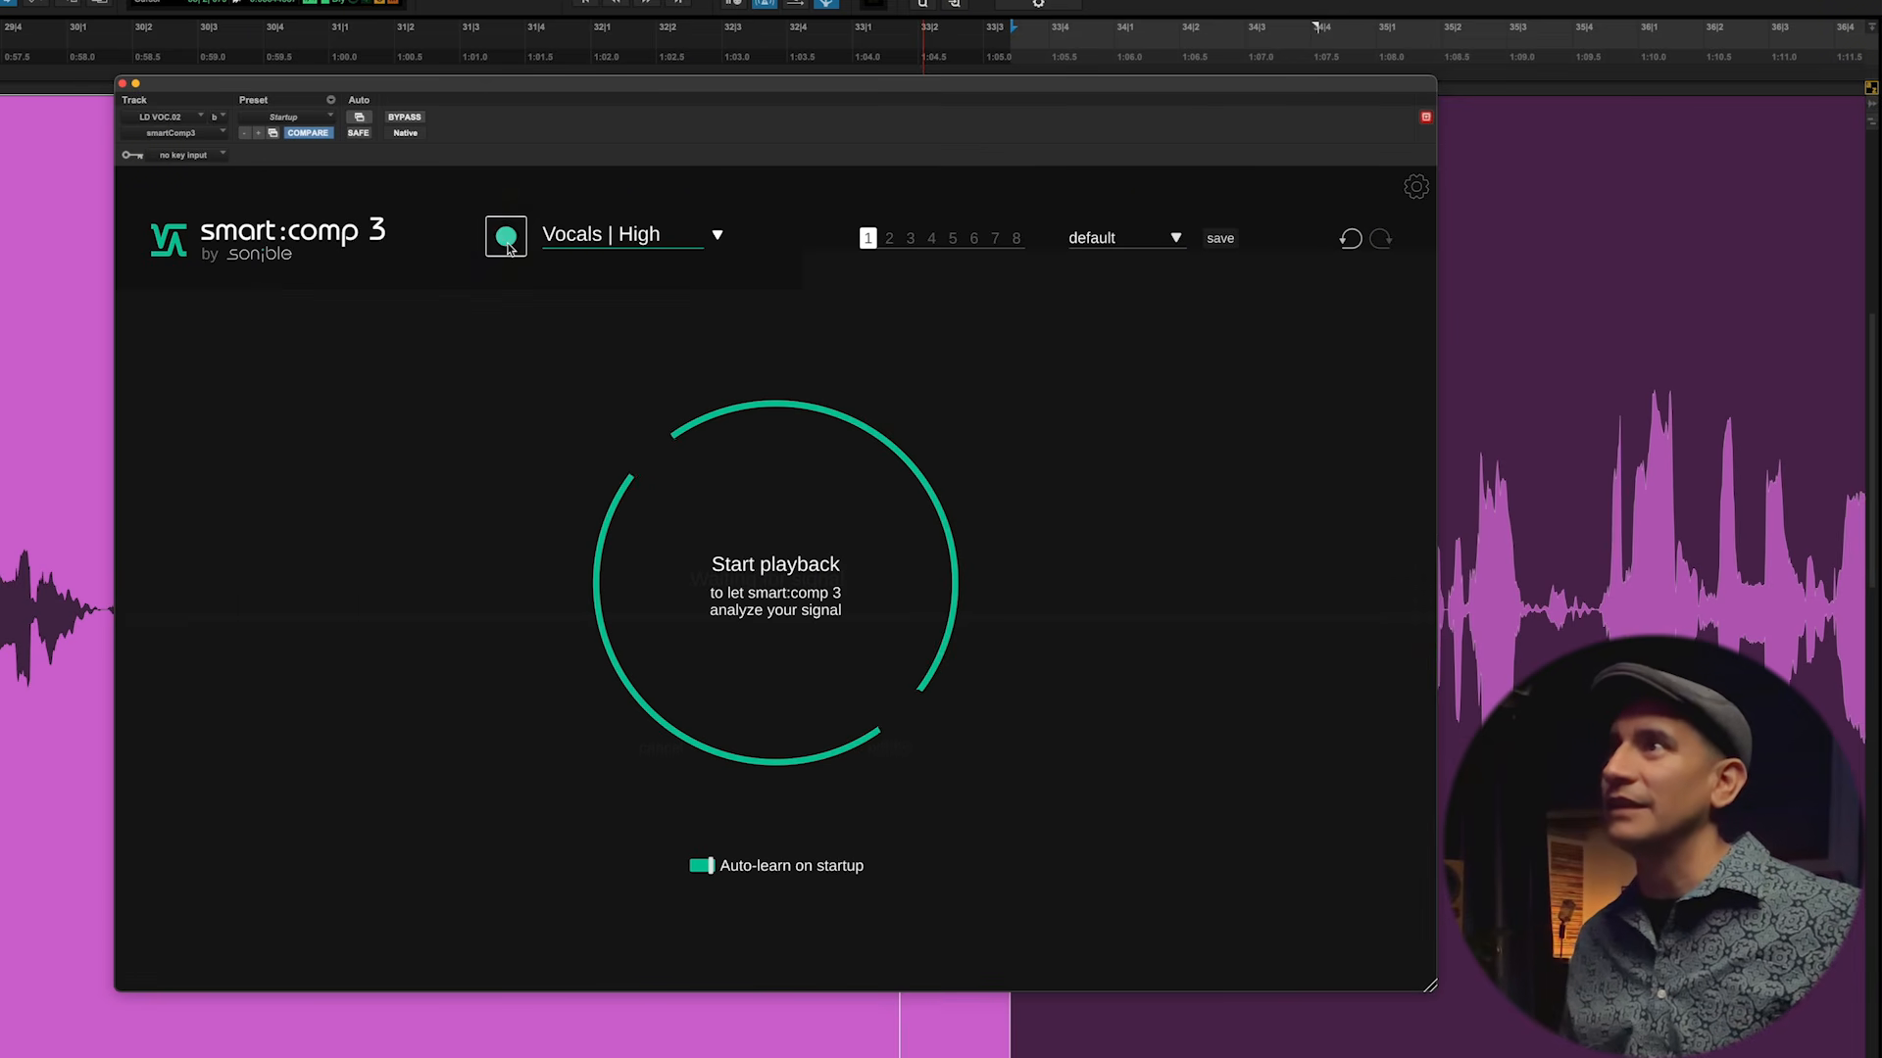
key(space)
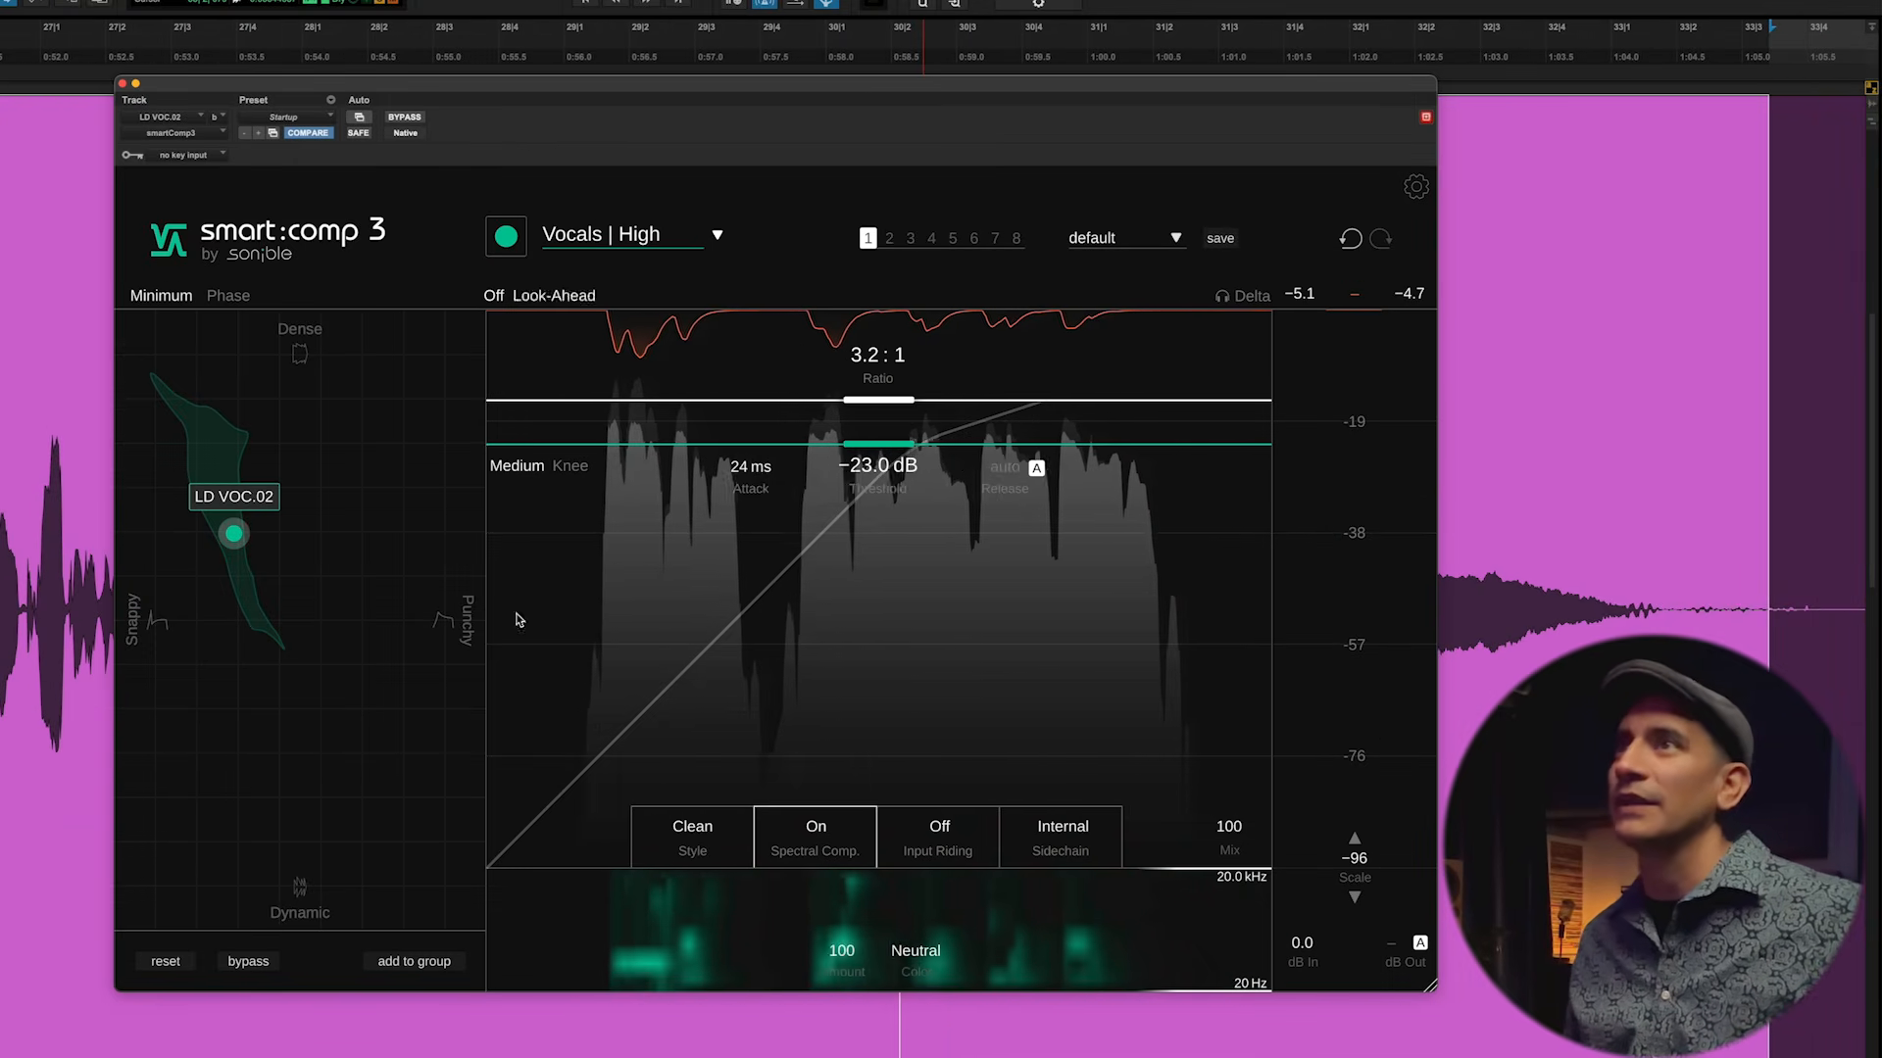
- Audition compression matrix positions for LD VOC.02 during playback, settling on a 4.2:1 ratio and −28.8 dB threshold
drag(234, 537, 255, 621)
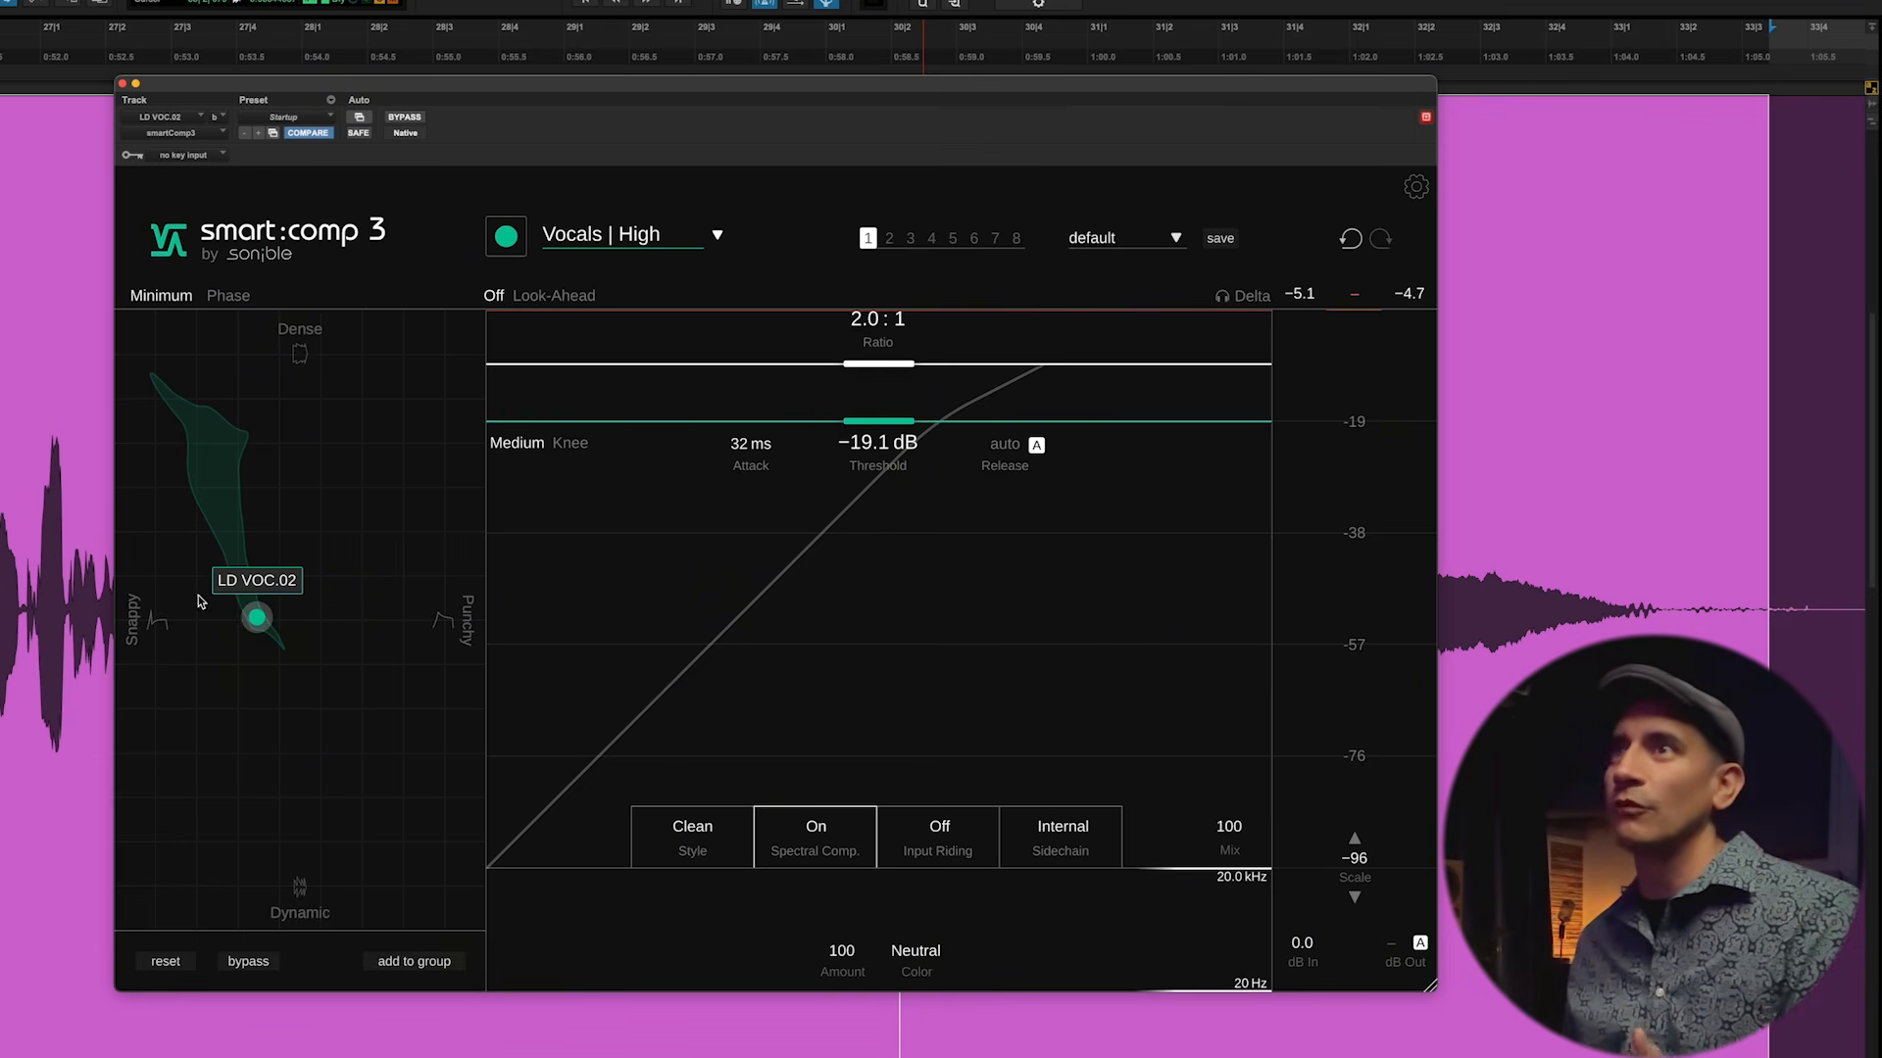
drag(264, 627, 298, 656)
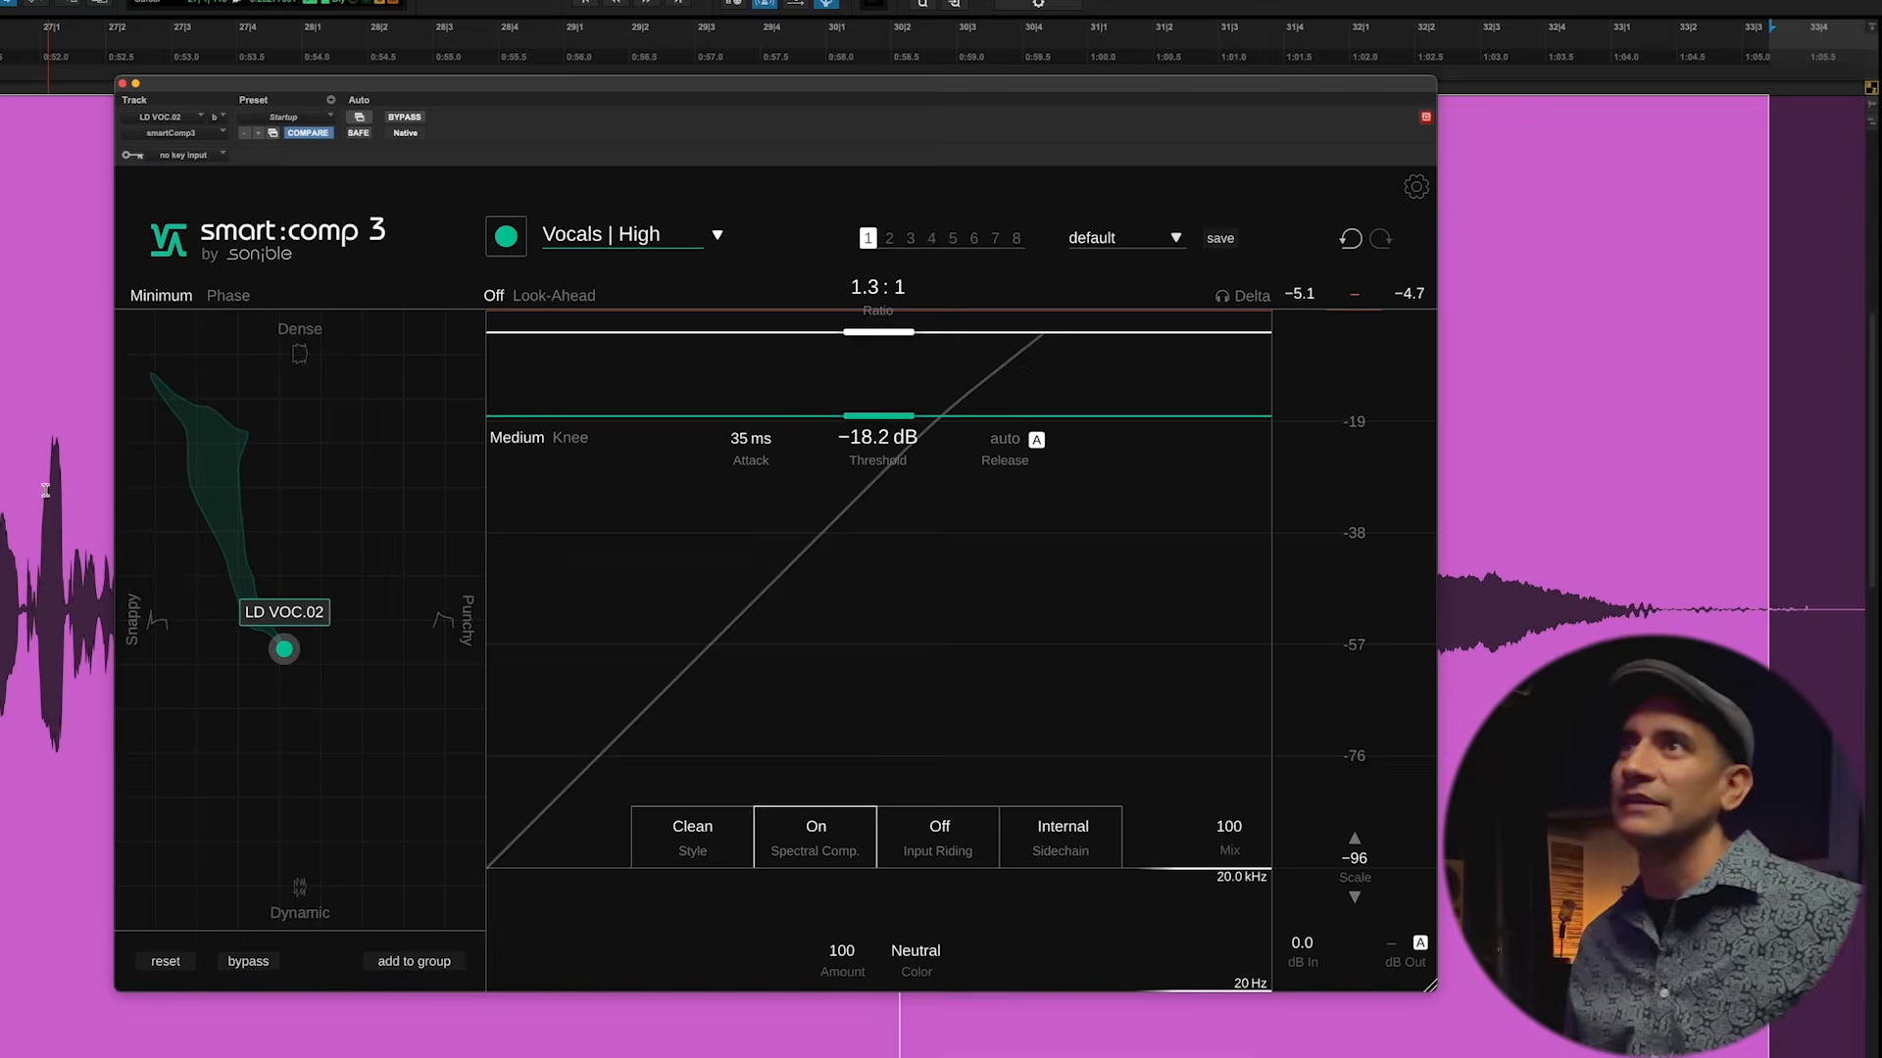
click(78, 771)
key(space)
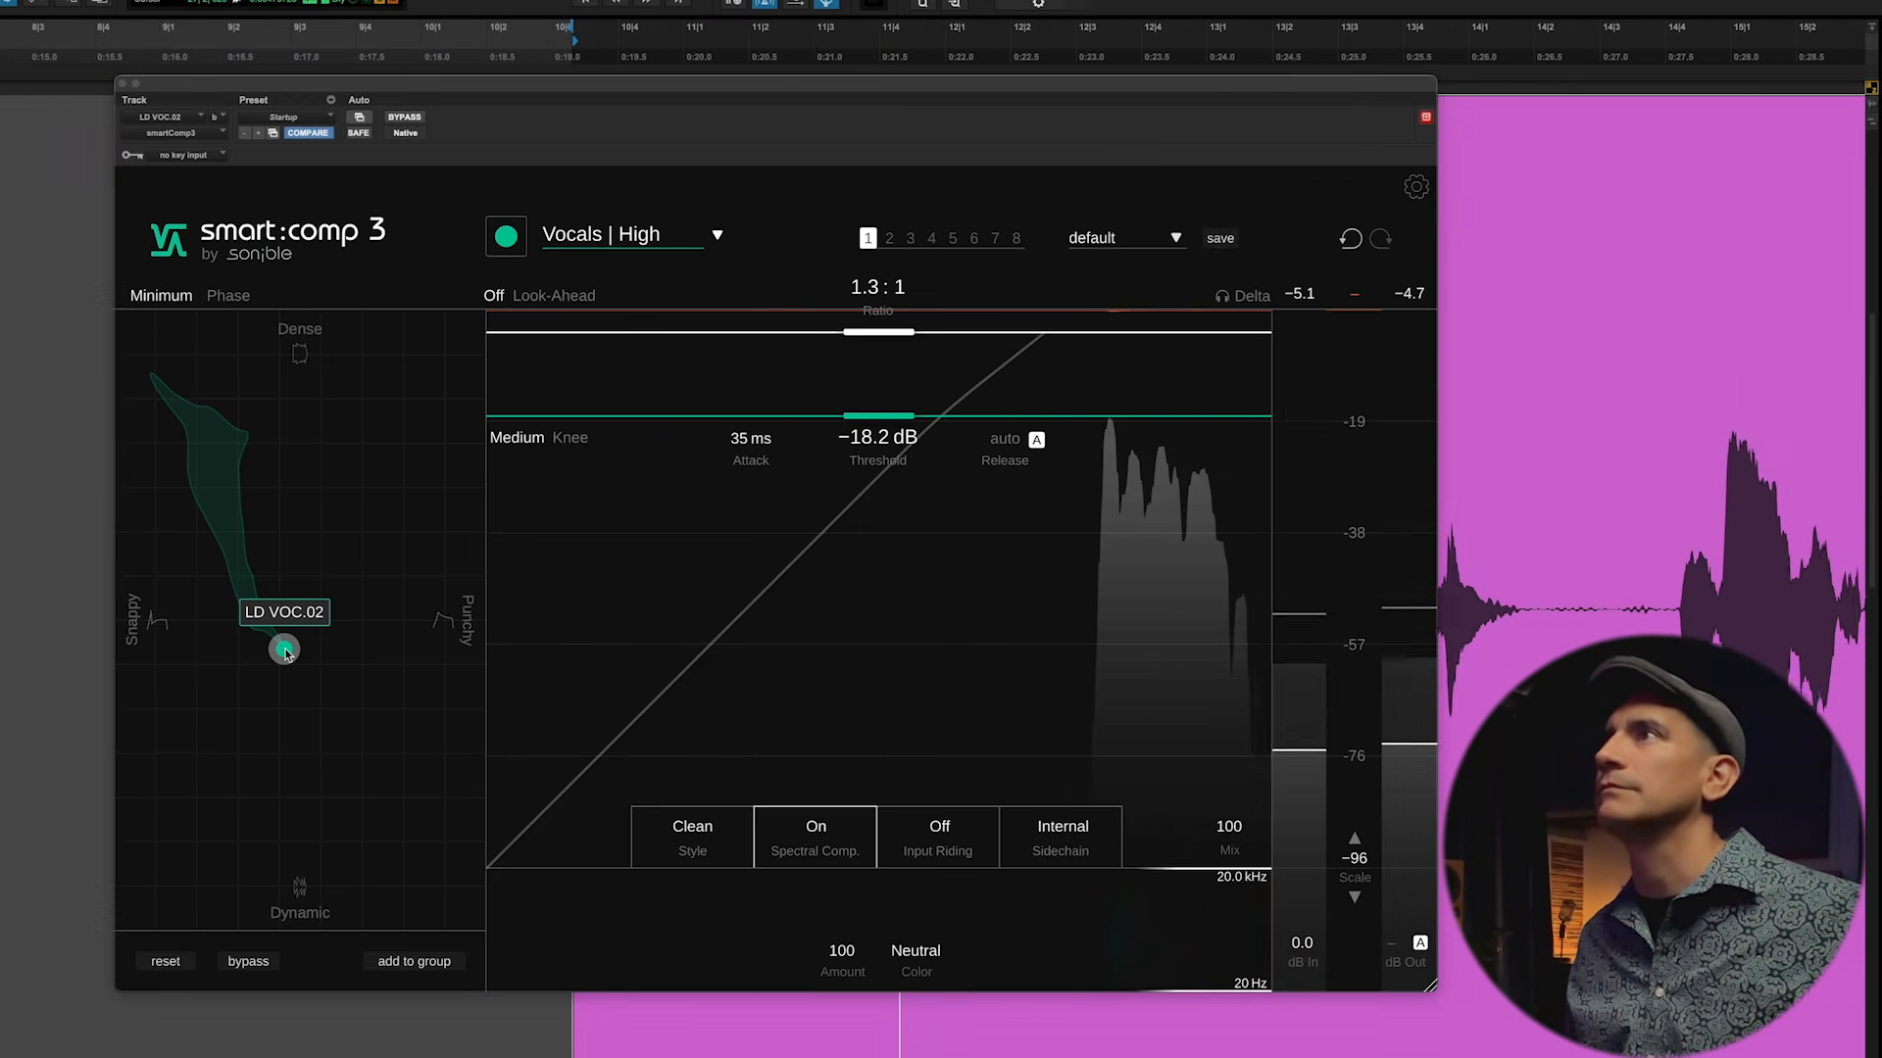
drag(285, 654, 225, 483)
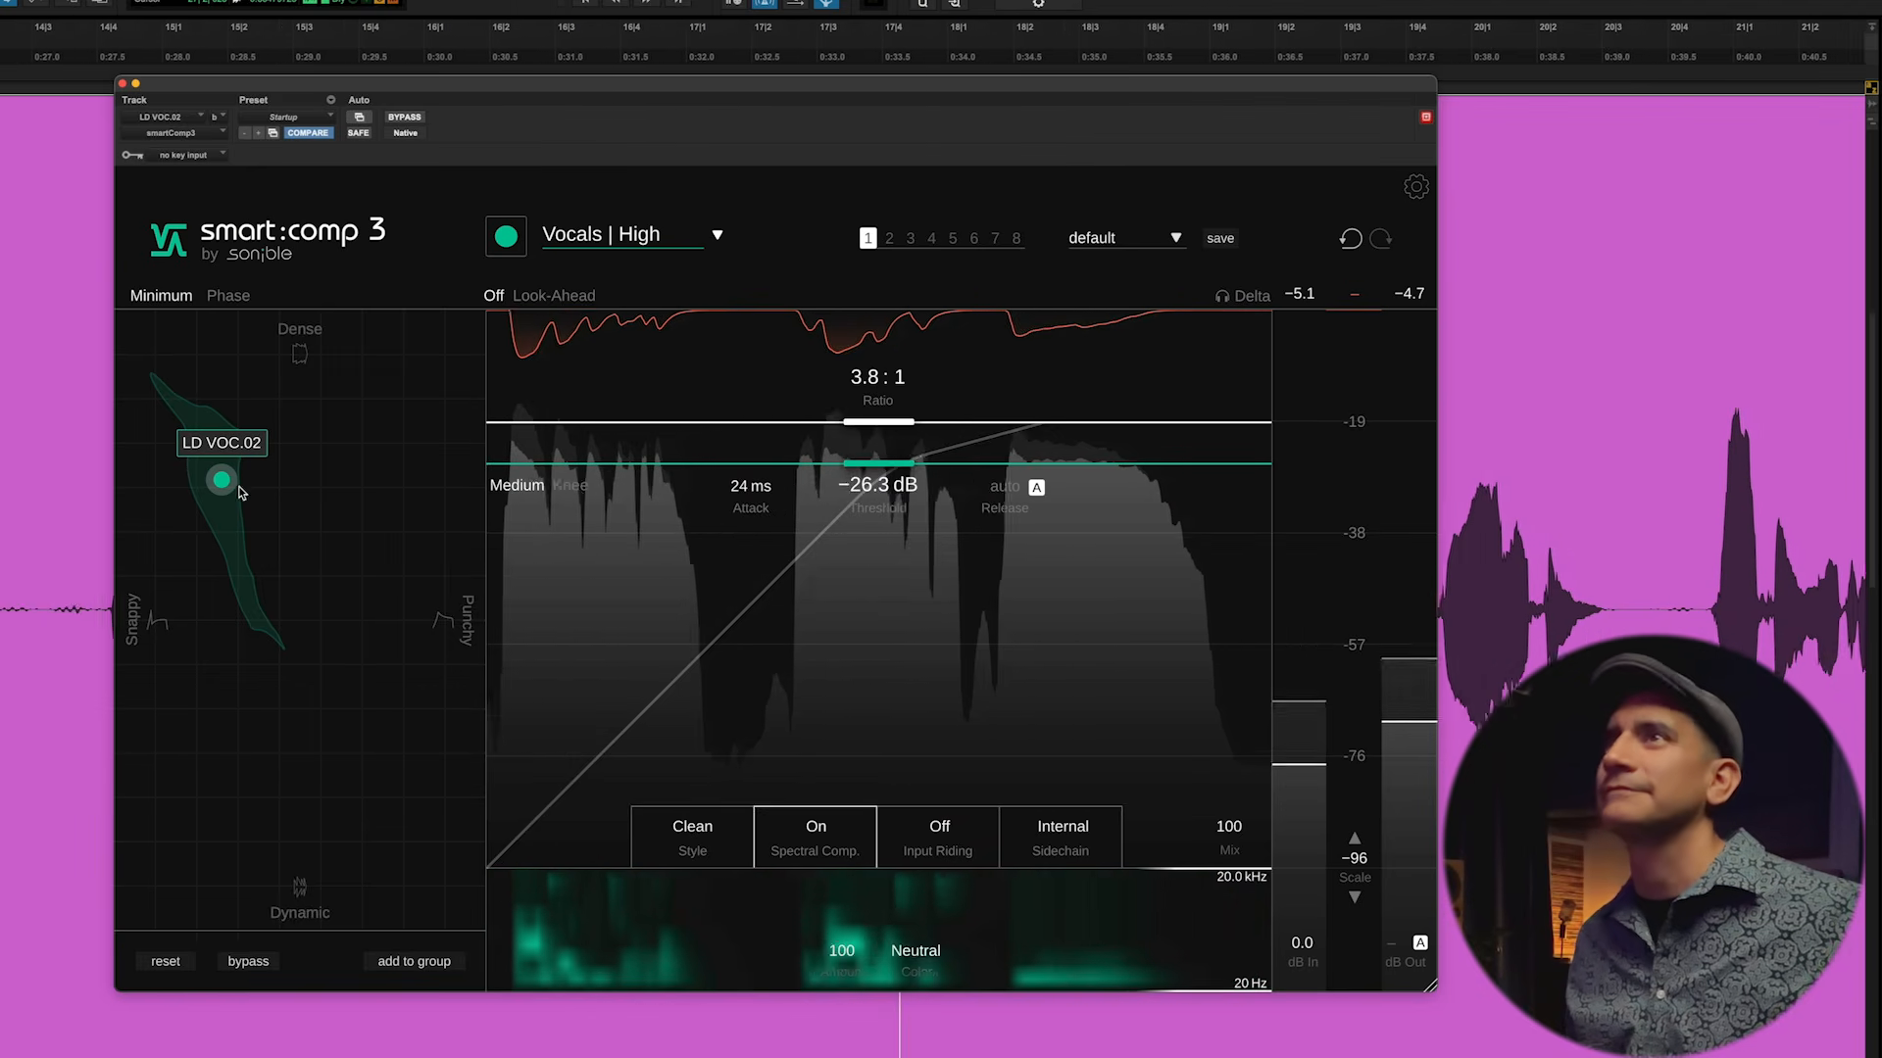
drag(221, 484, 206, 436)
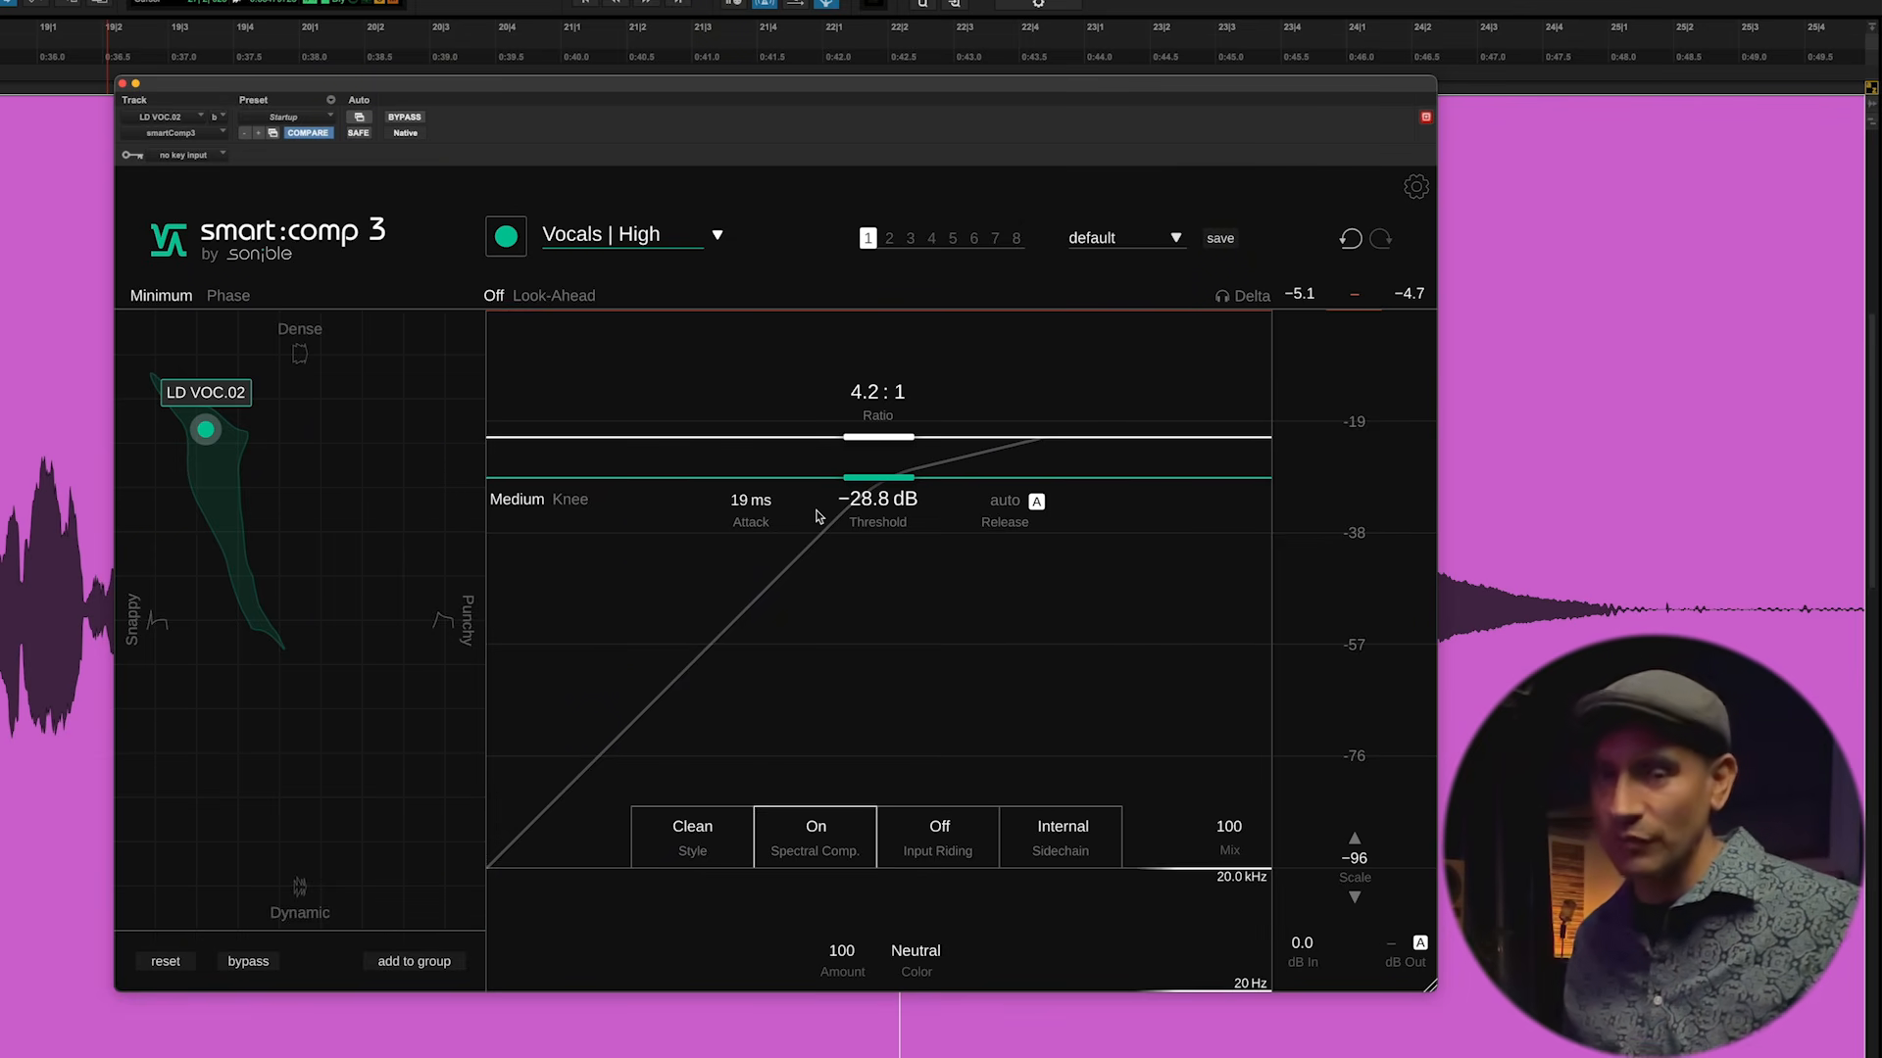
- Show the Style settings, and in state 2 set a 1.6:1 ratio, −18.5 dB threshold and the Smooth style
click(745, 829)
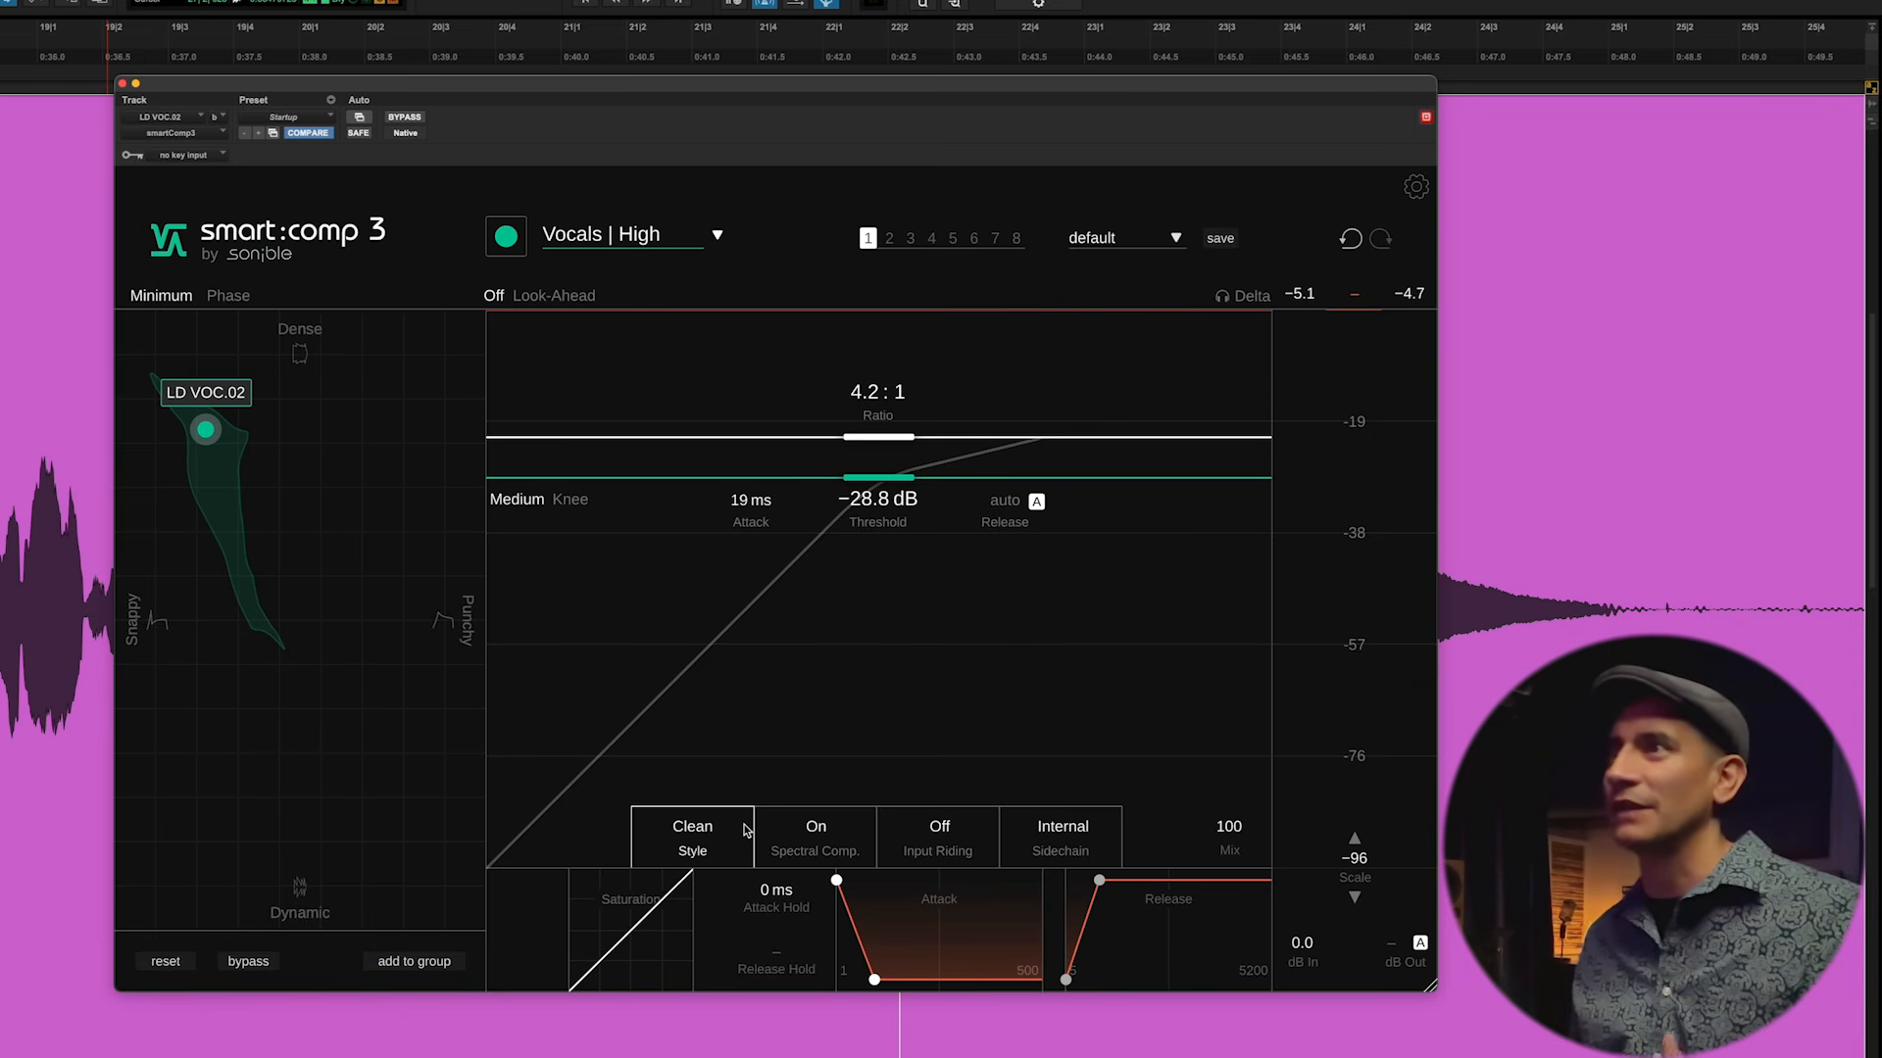
click(745, 829)
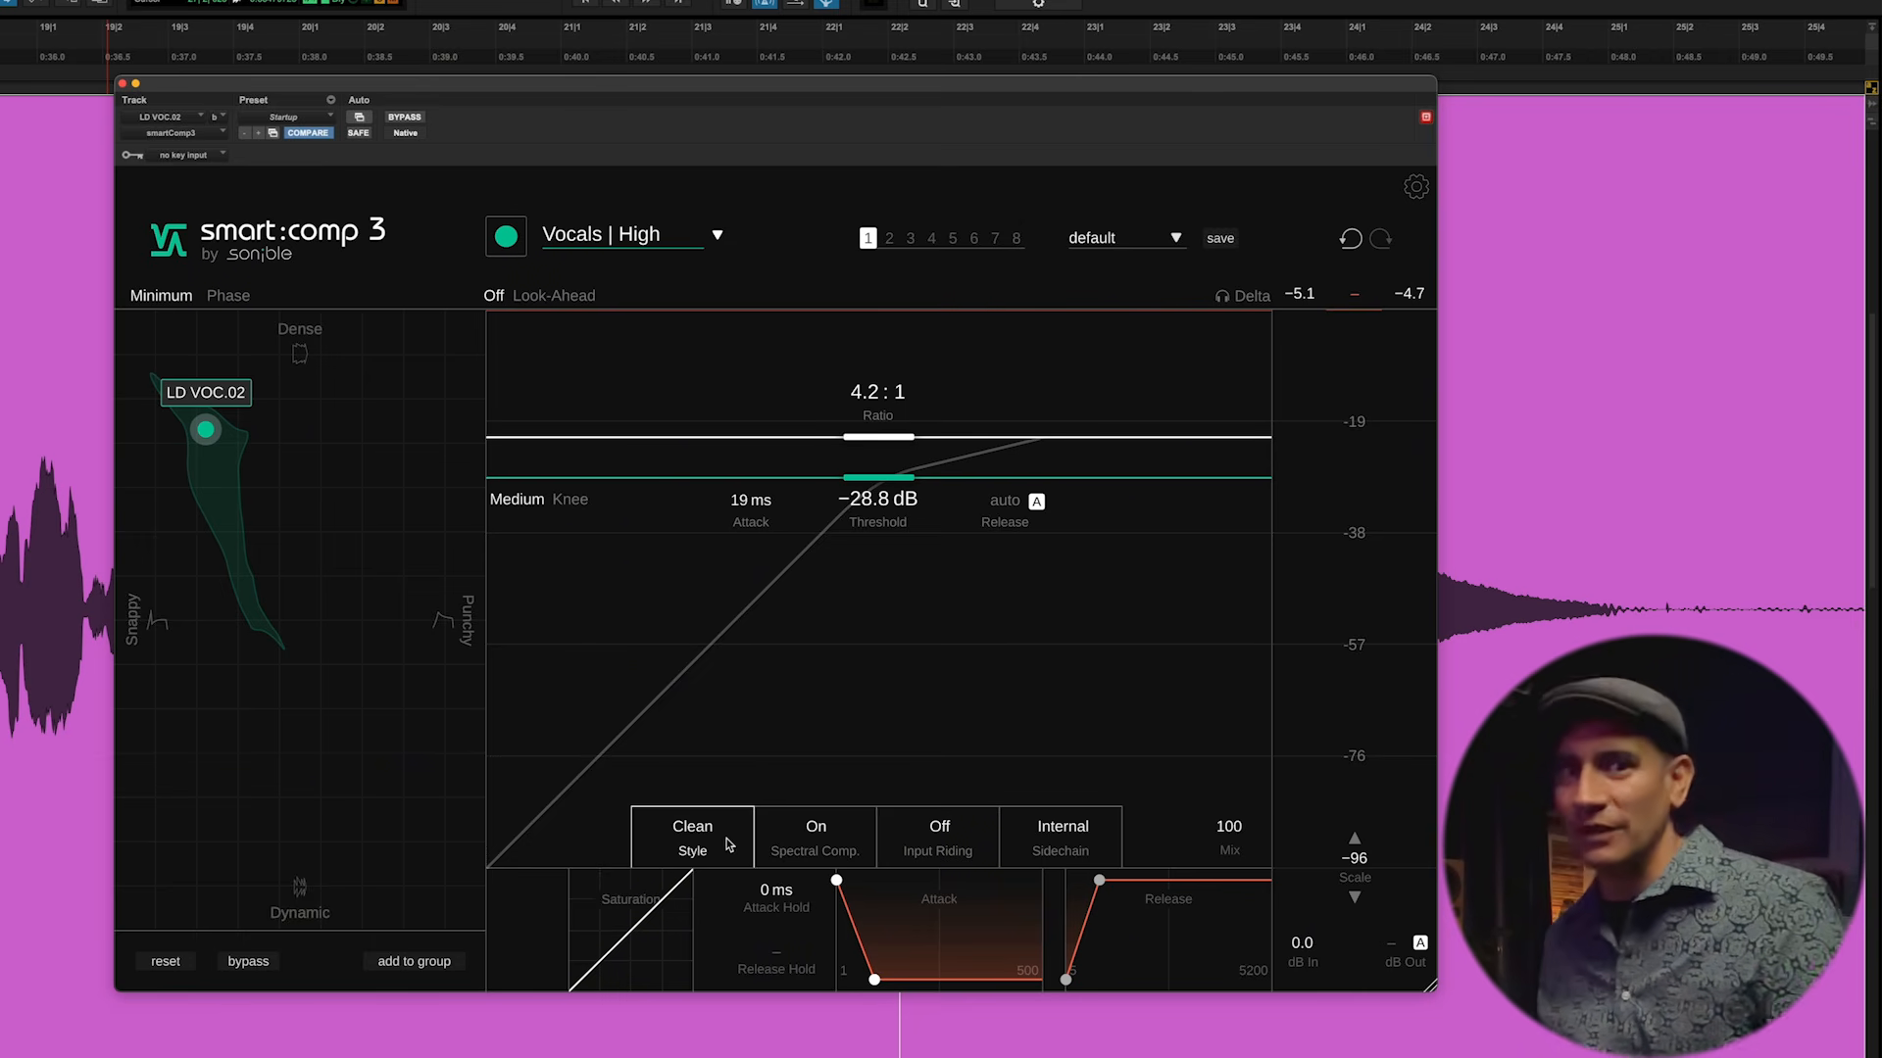
click(889, 241)
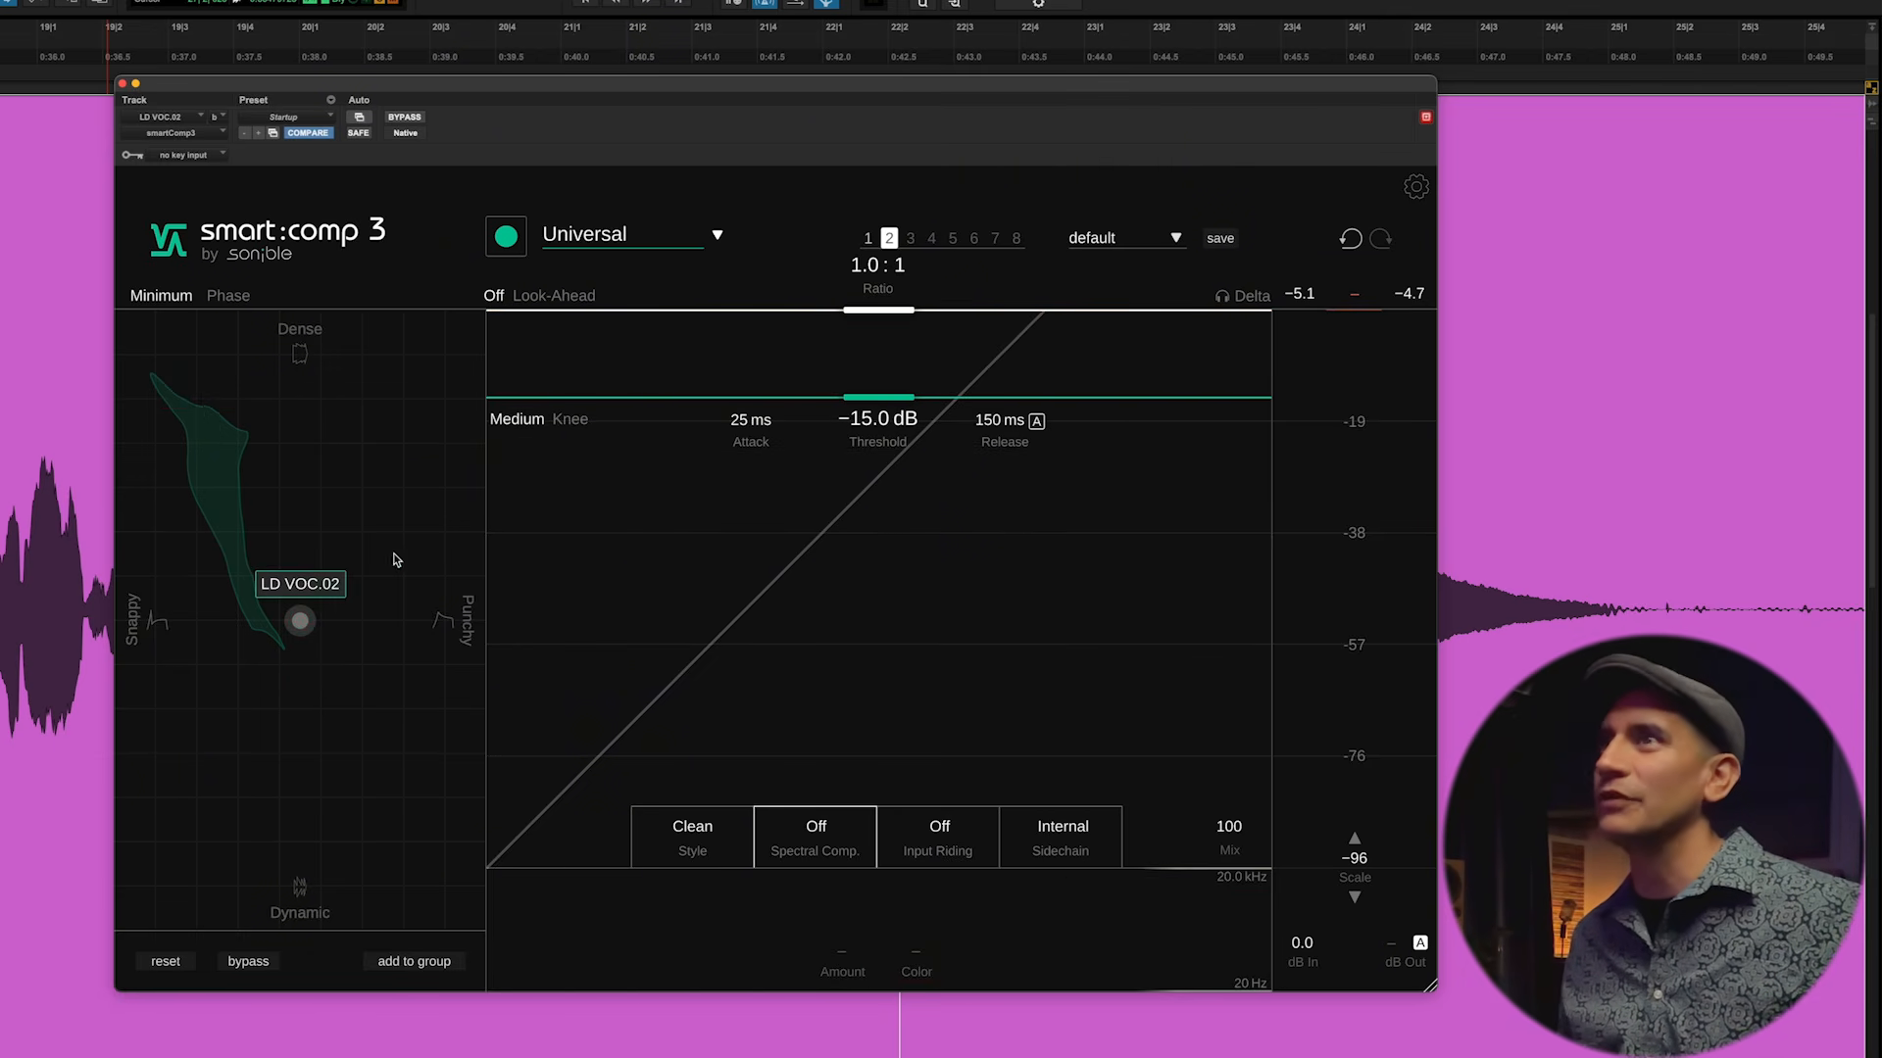
drag(308, 627, 267, 630)
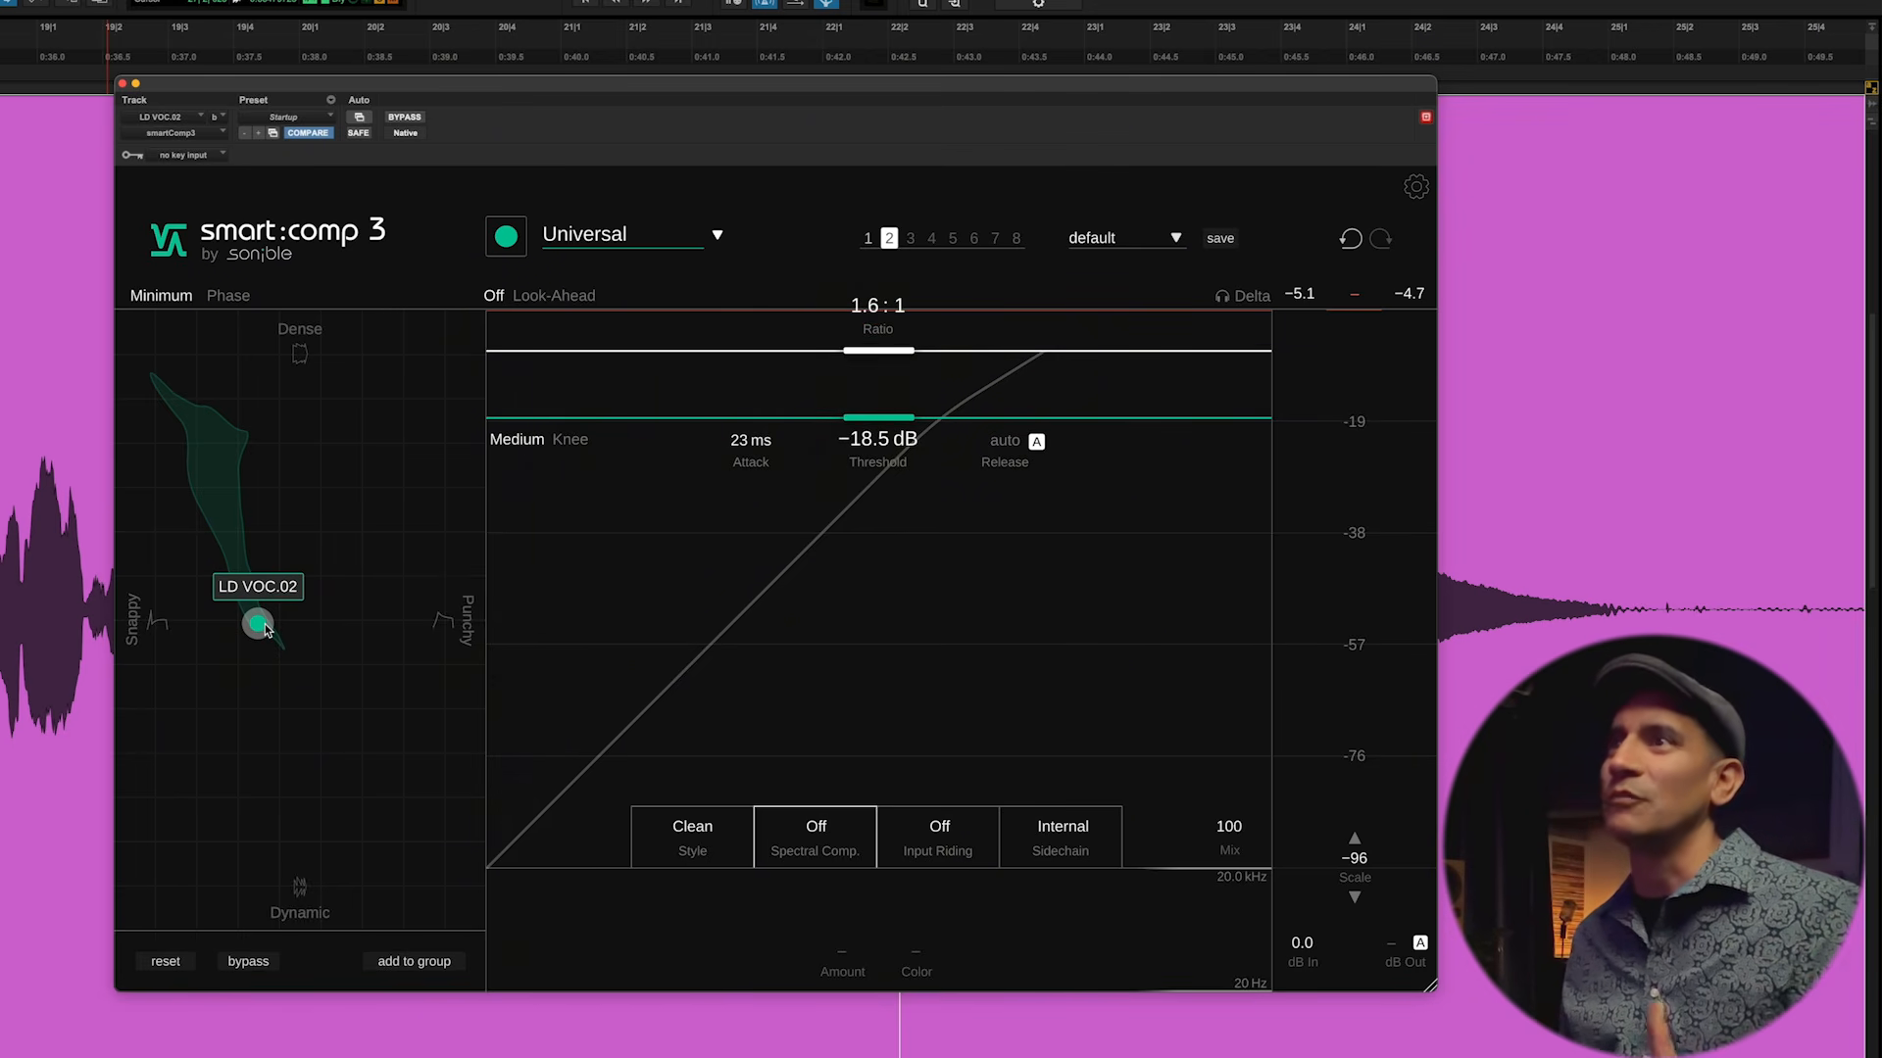
click(720, 850)
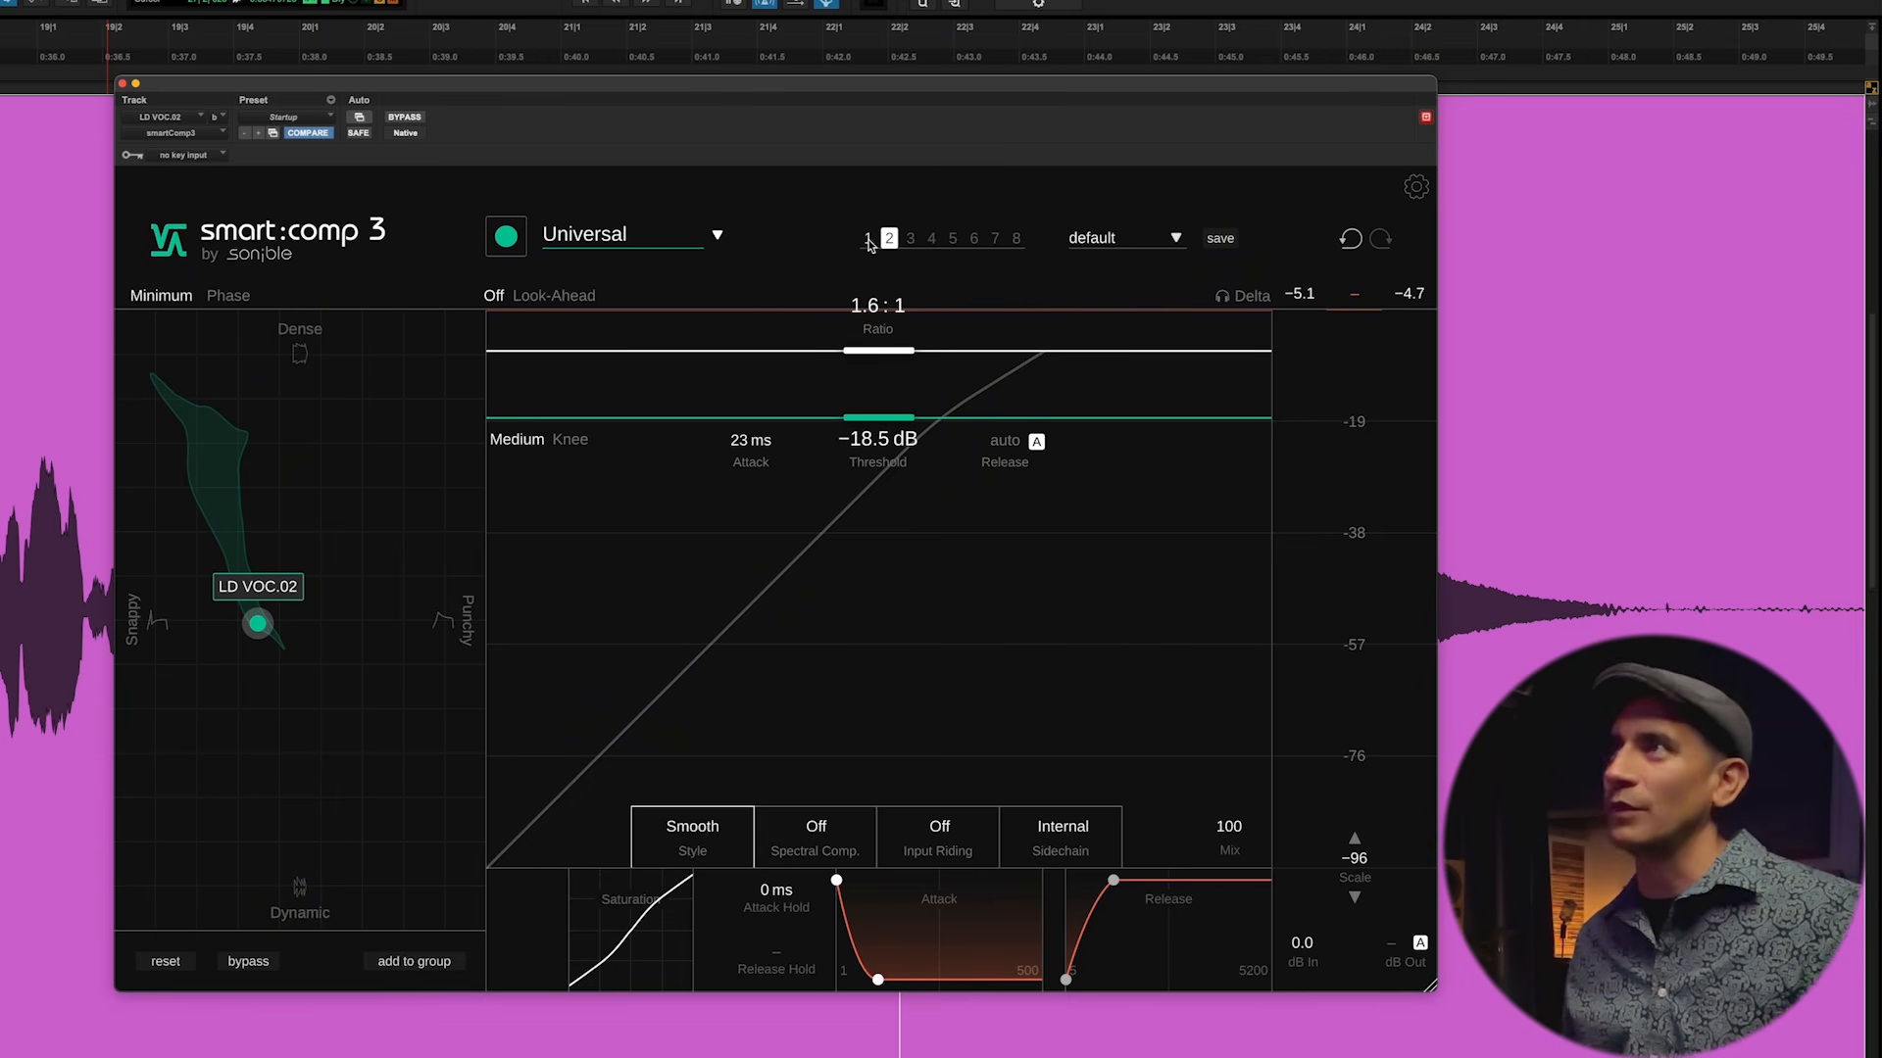
- Compare compressor states 1 and 2 while the vocal plays, ending on state 1
click(867, 239)
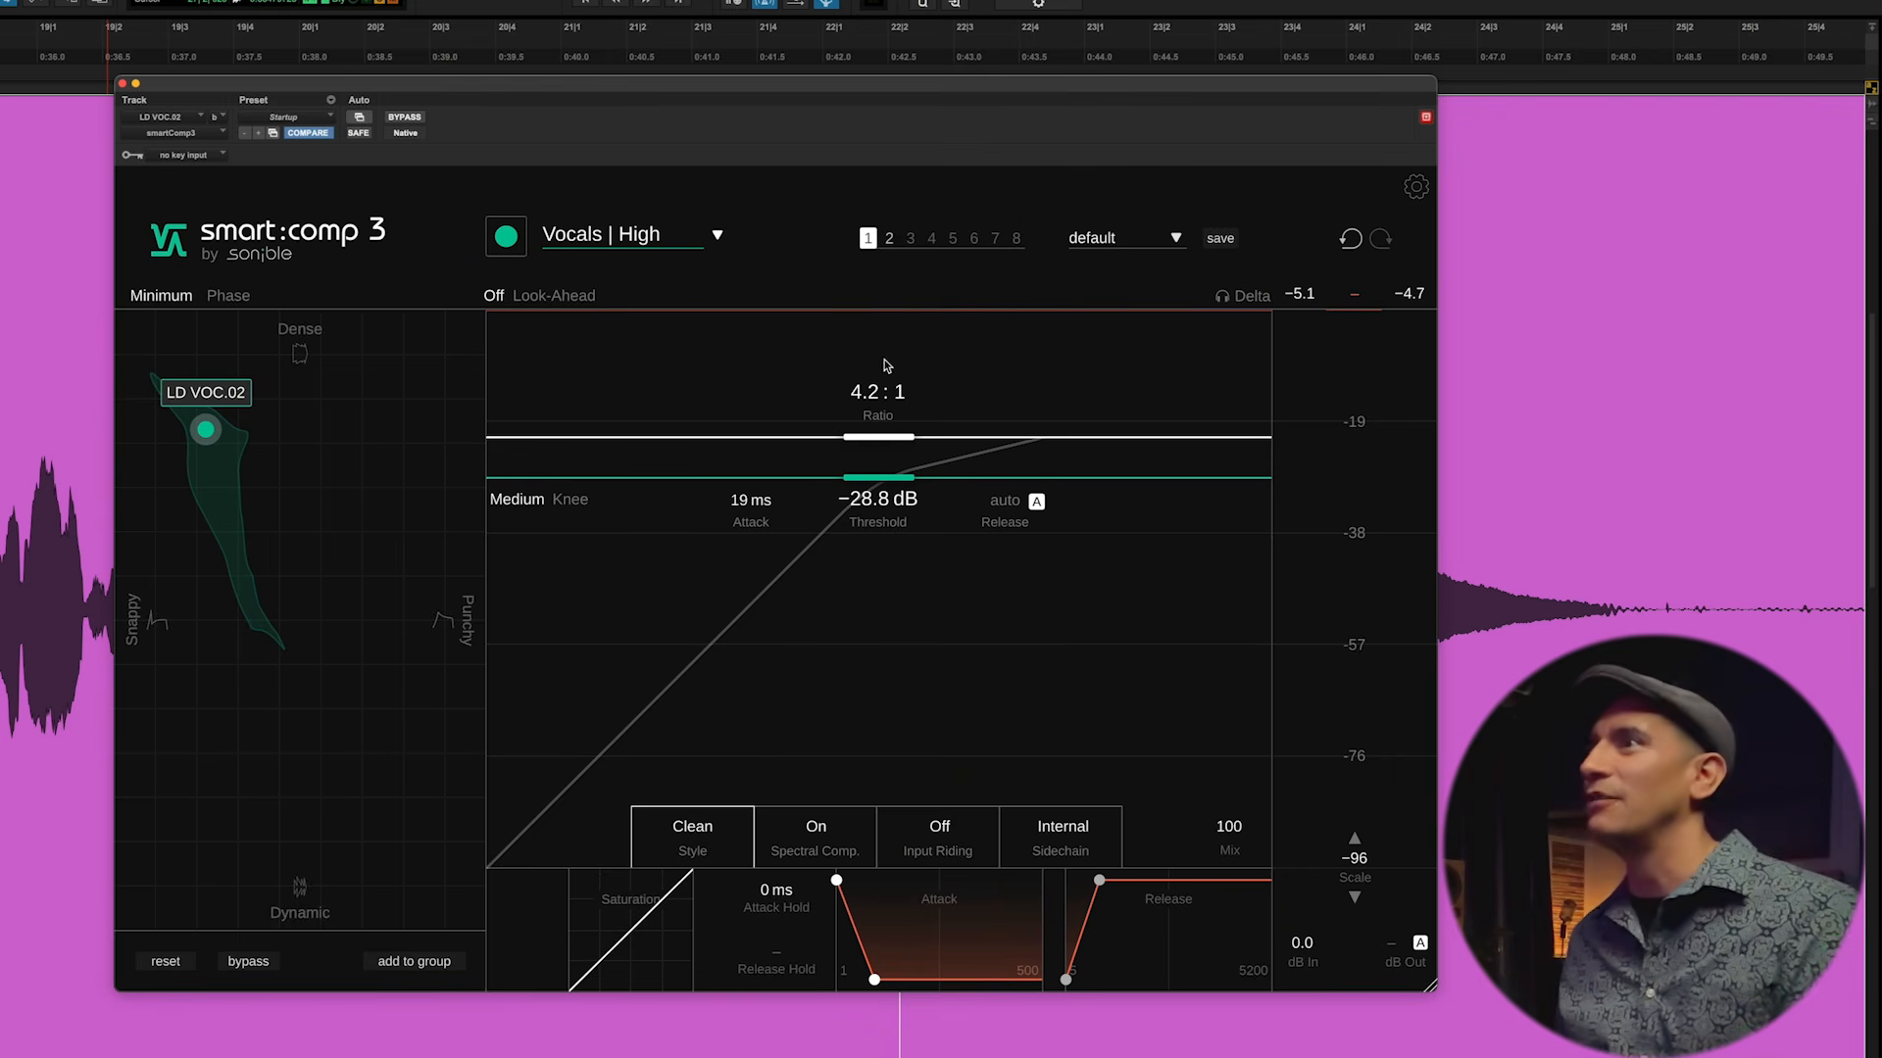
click(890, 239)
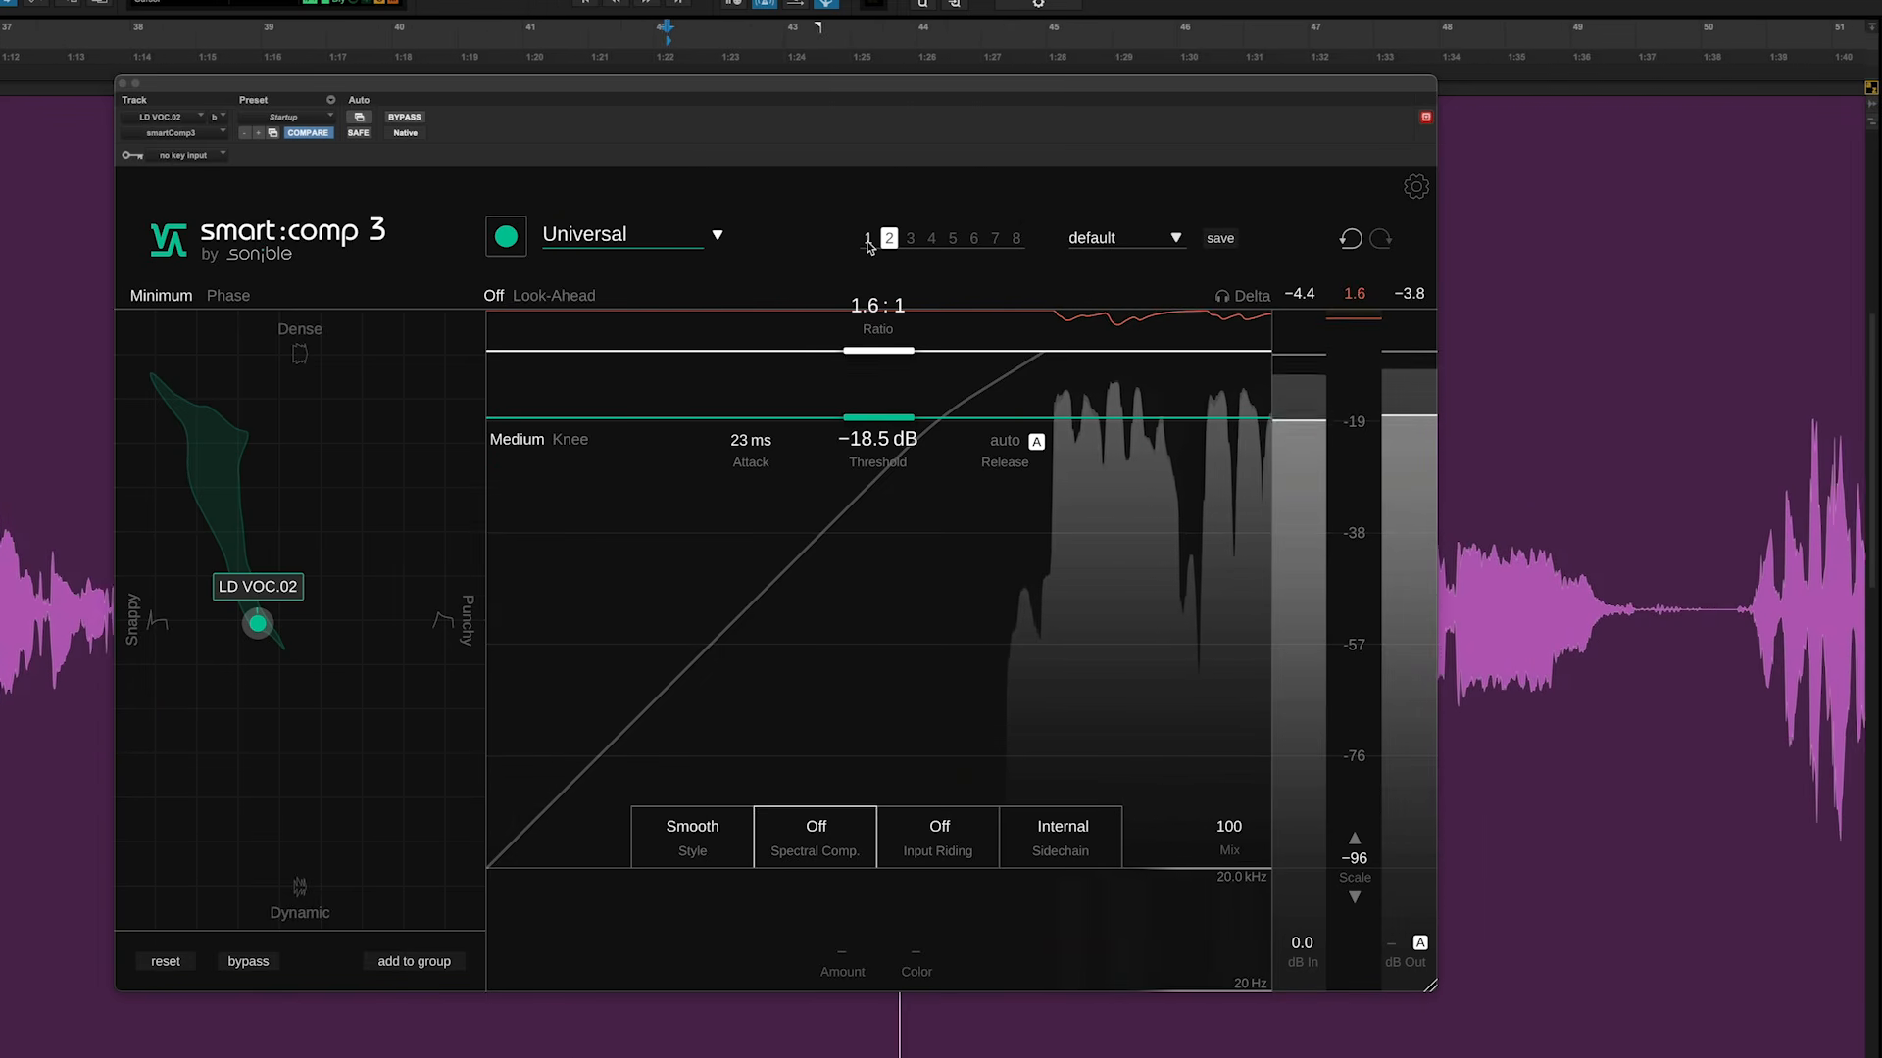
click(867, 240)
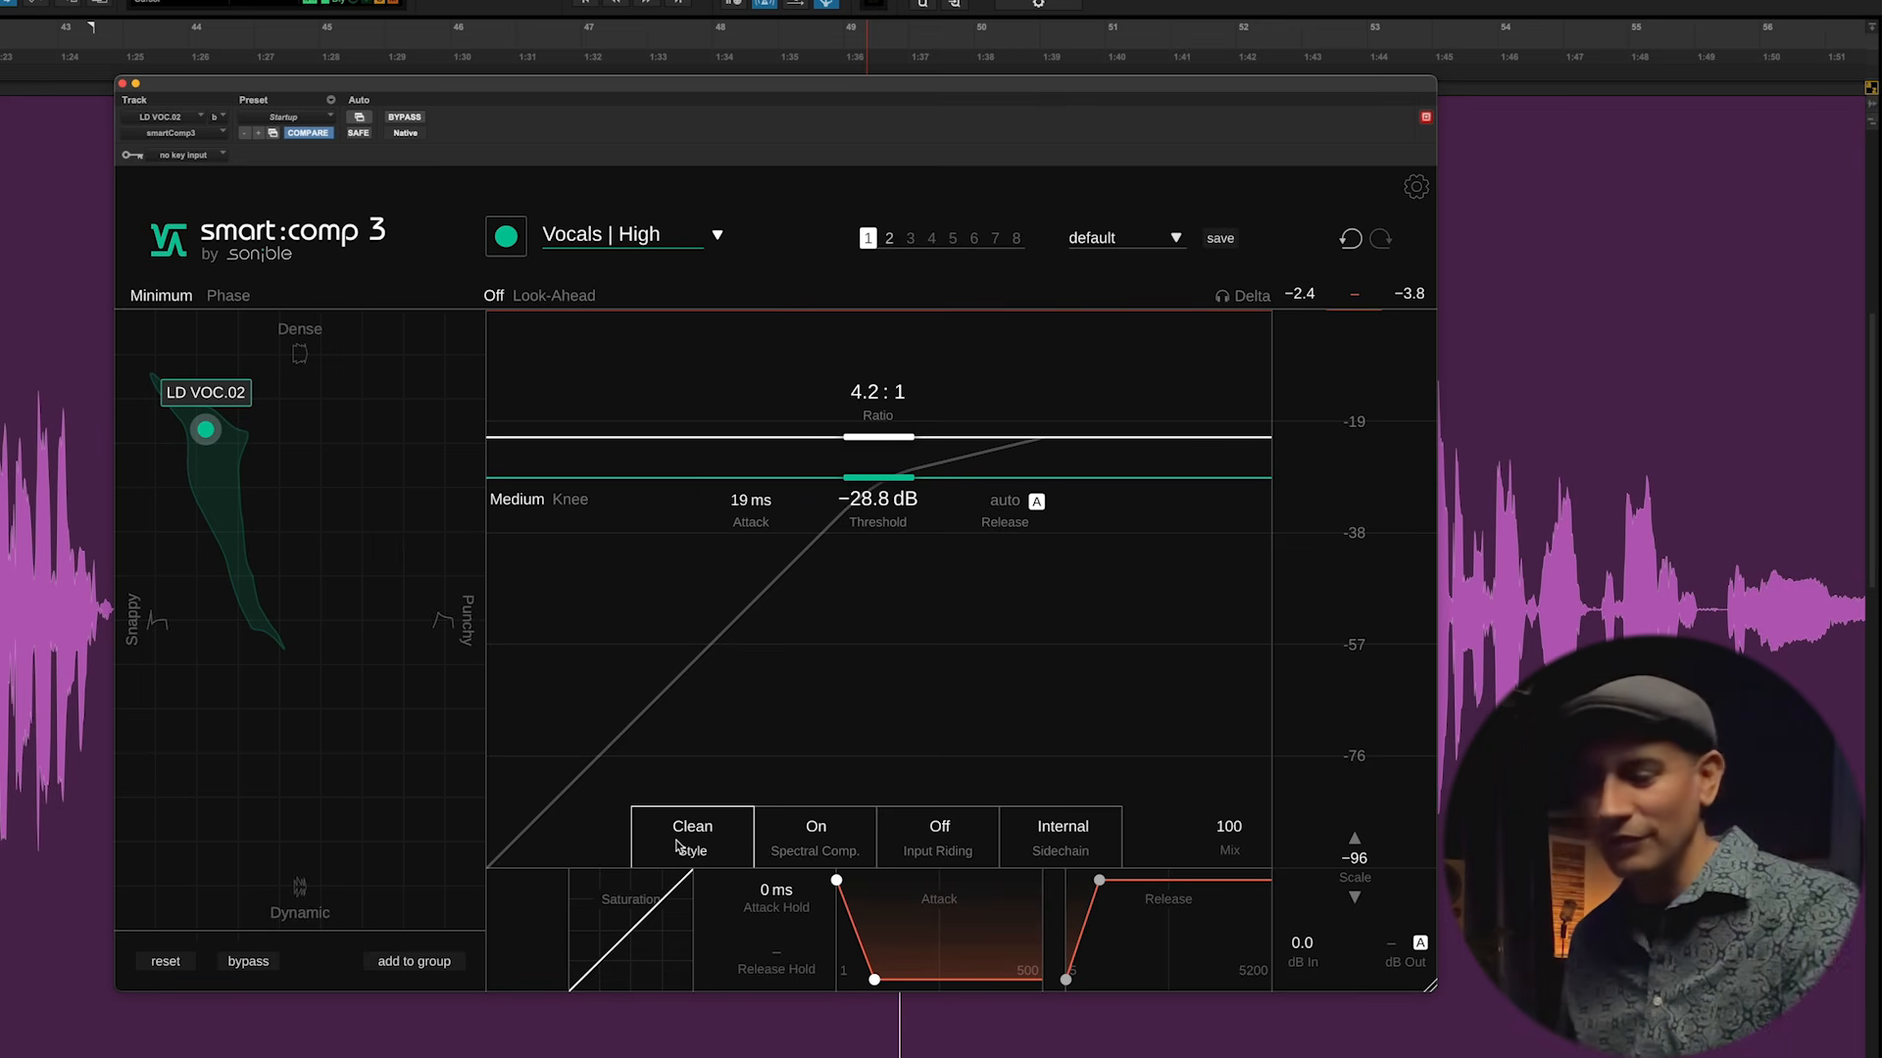
key(space)
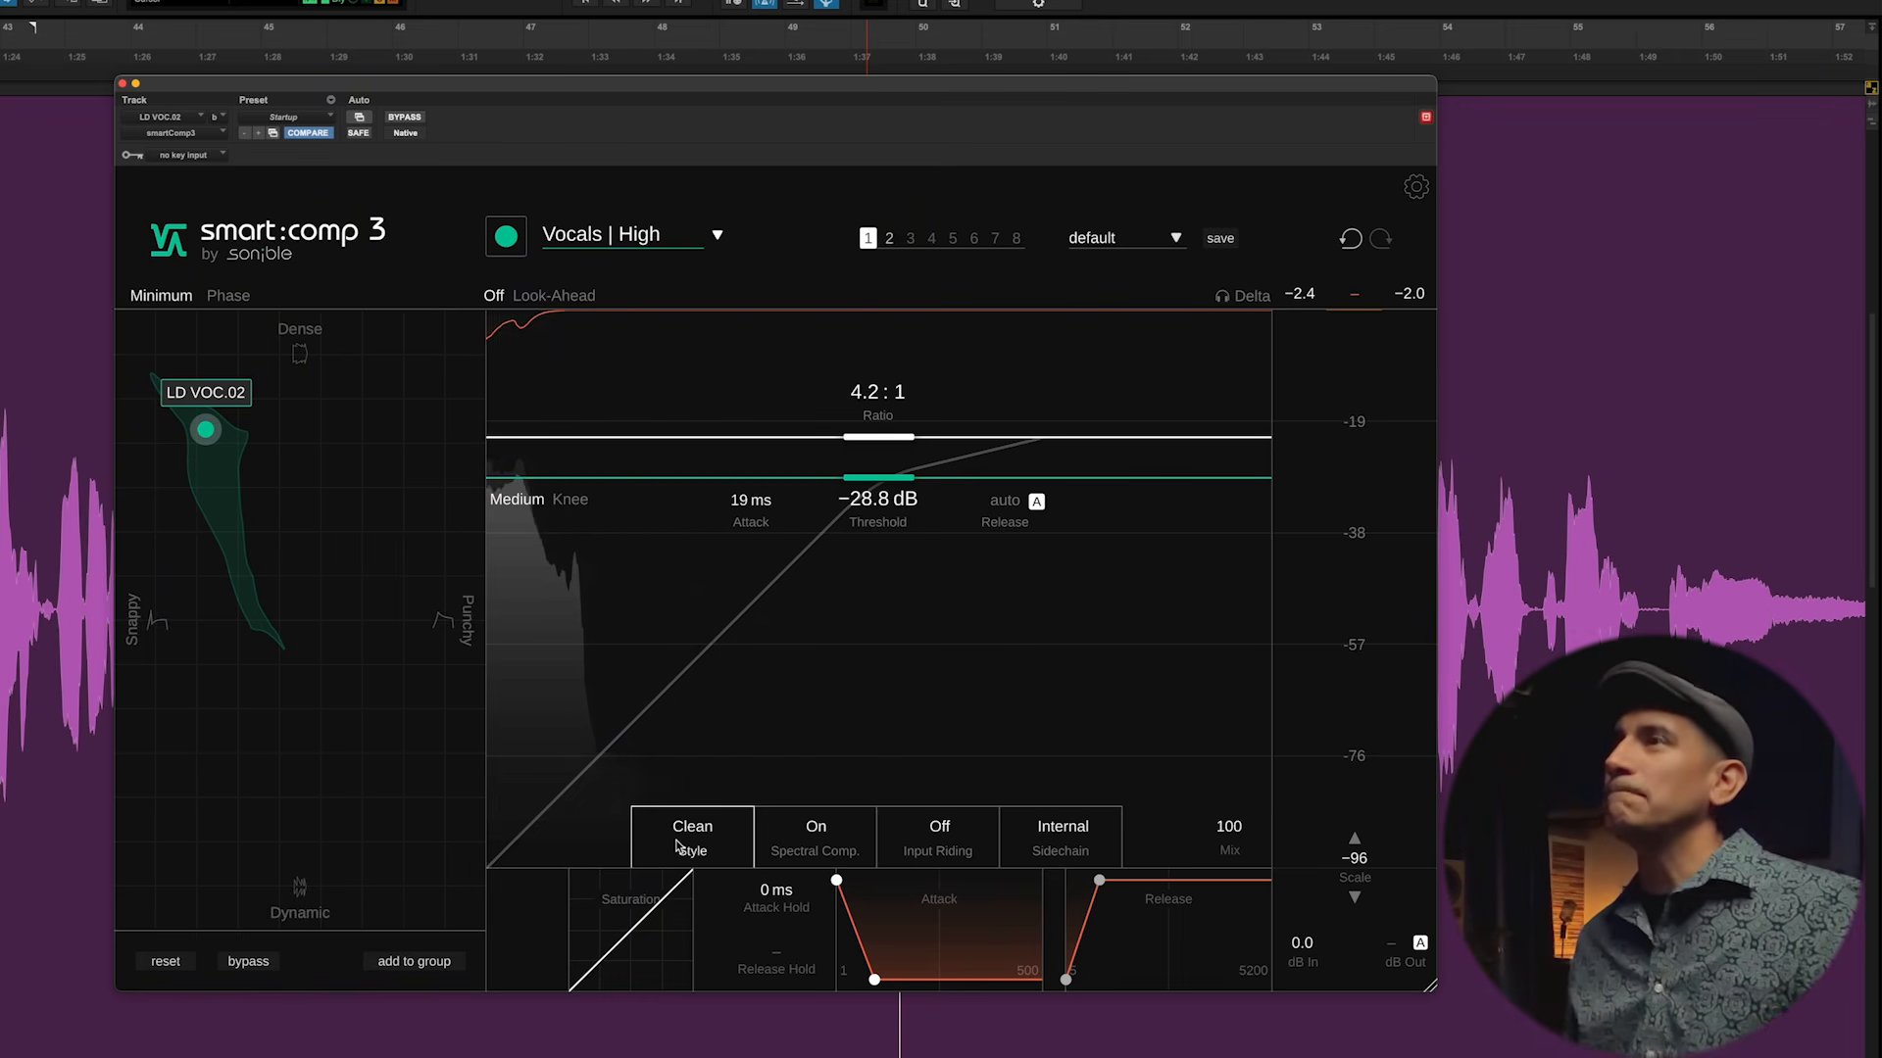
- Look through the available instrument and mix profiles, keeping Vocals | High
click(705, 237)
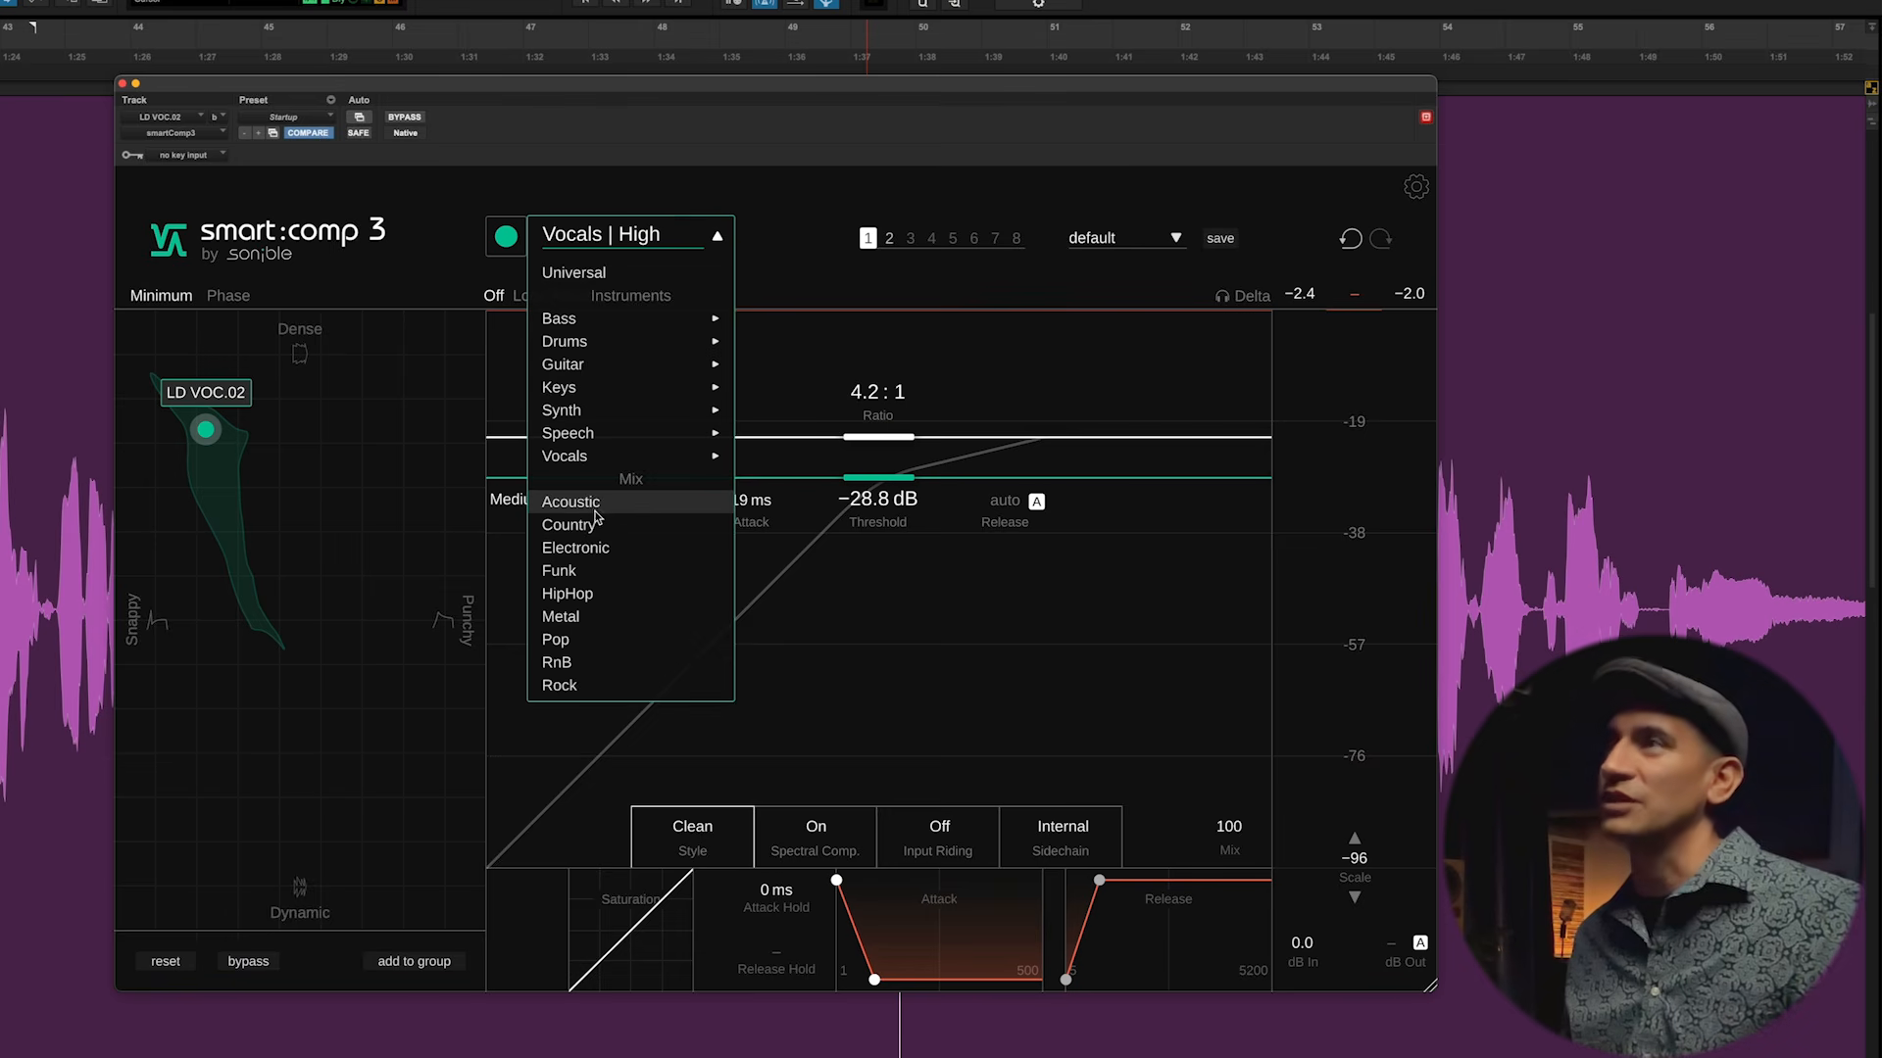
click(689, 223)
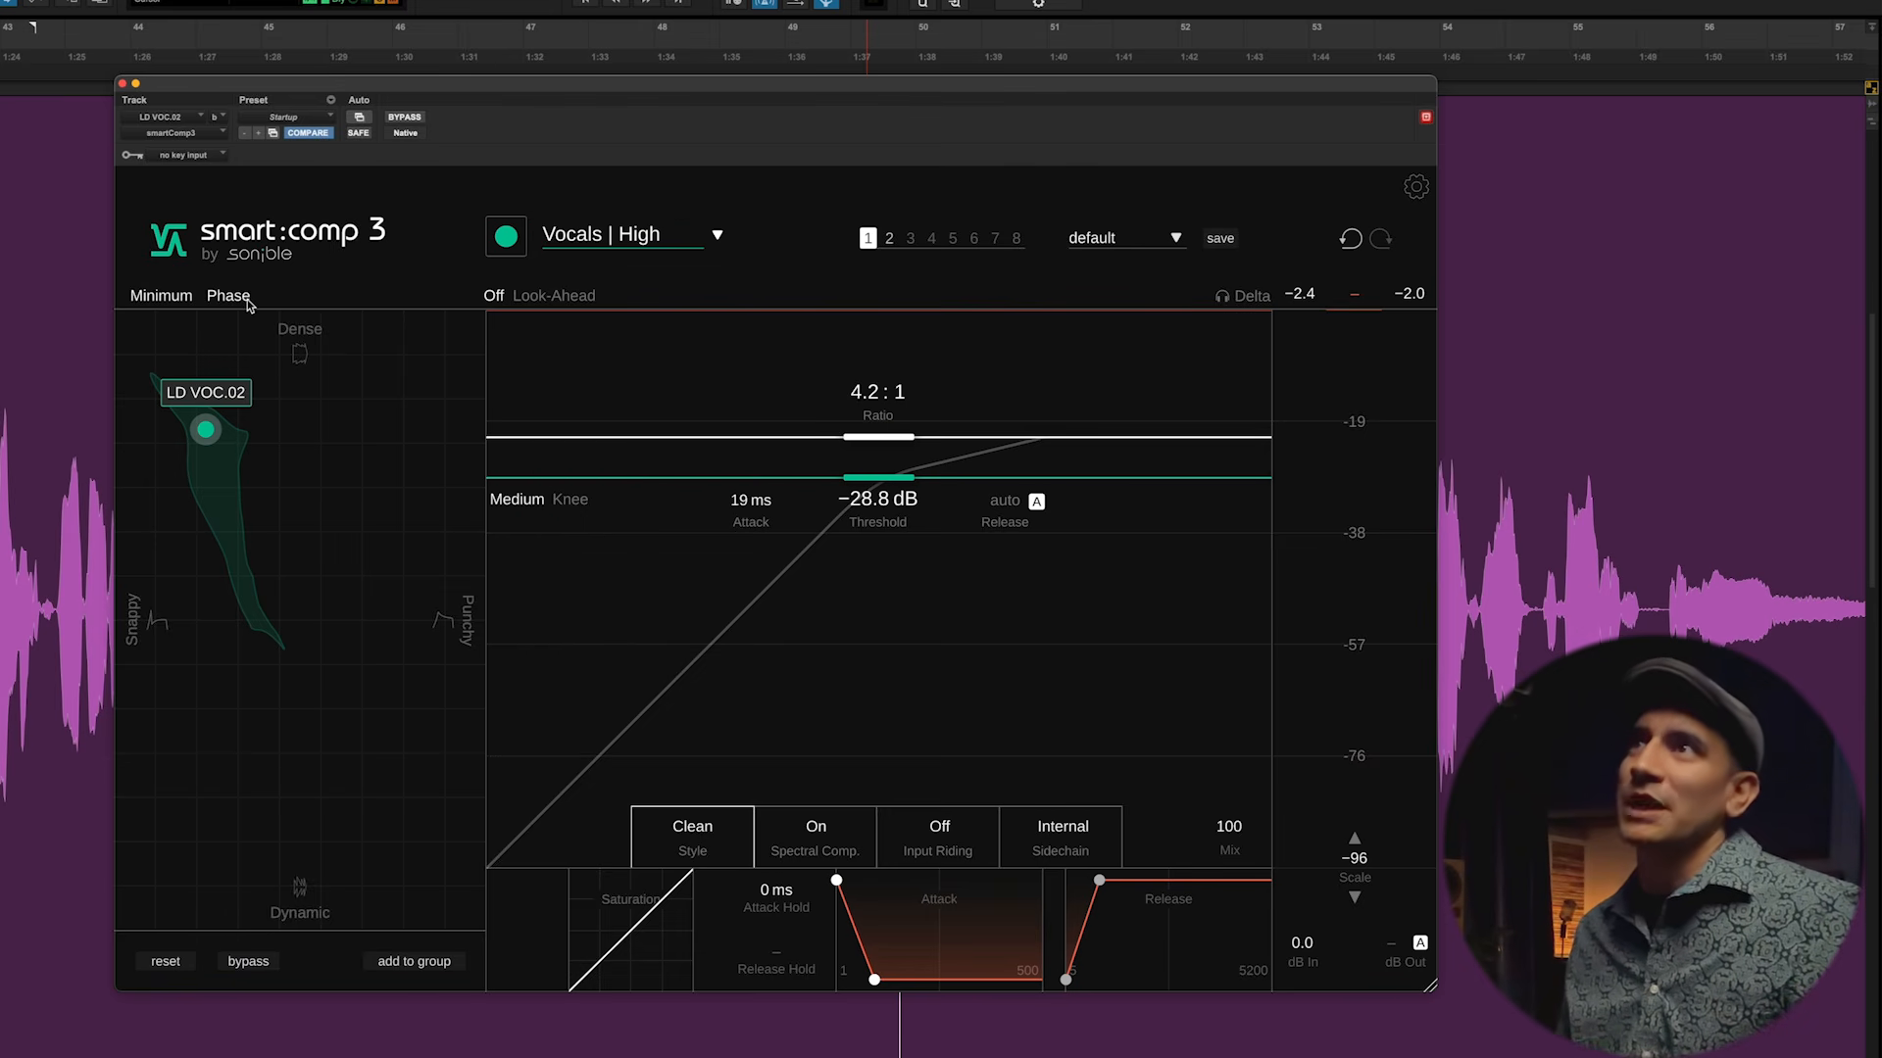
- Enable tooltips in the plugin preferences and read the explanations for the Compression Scope, Style and Input Riding
click(1412, 189)
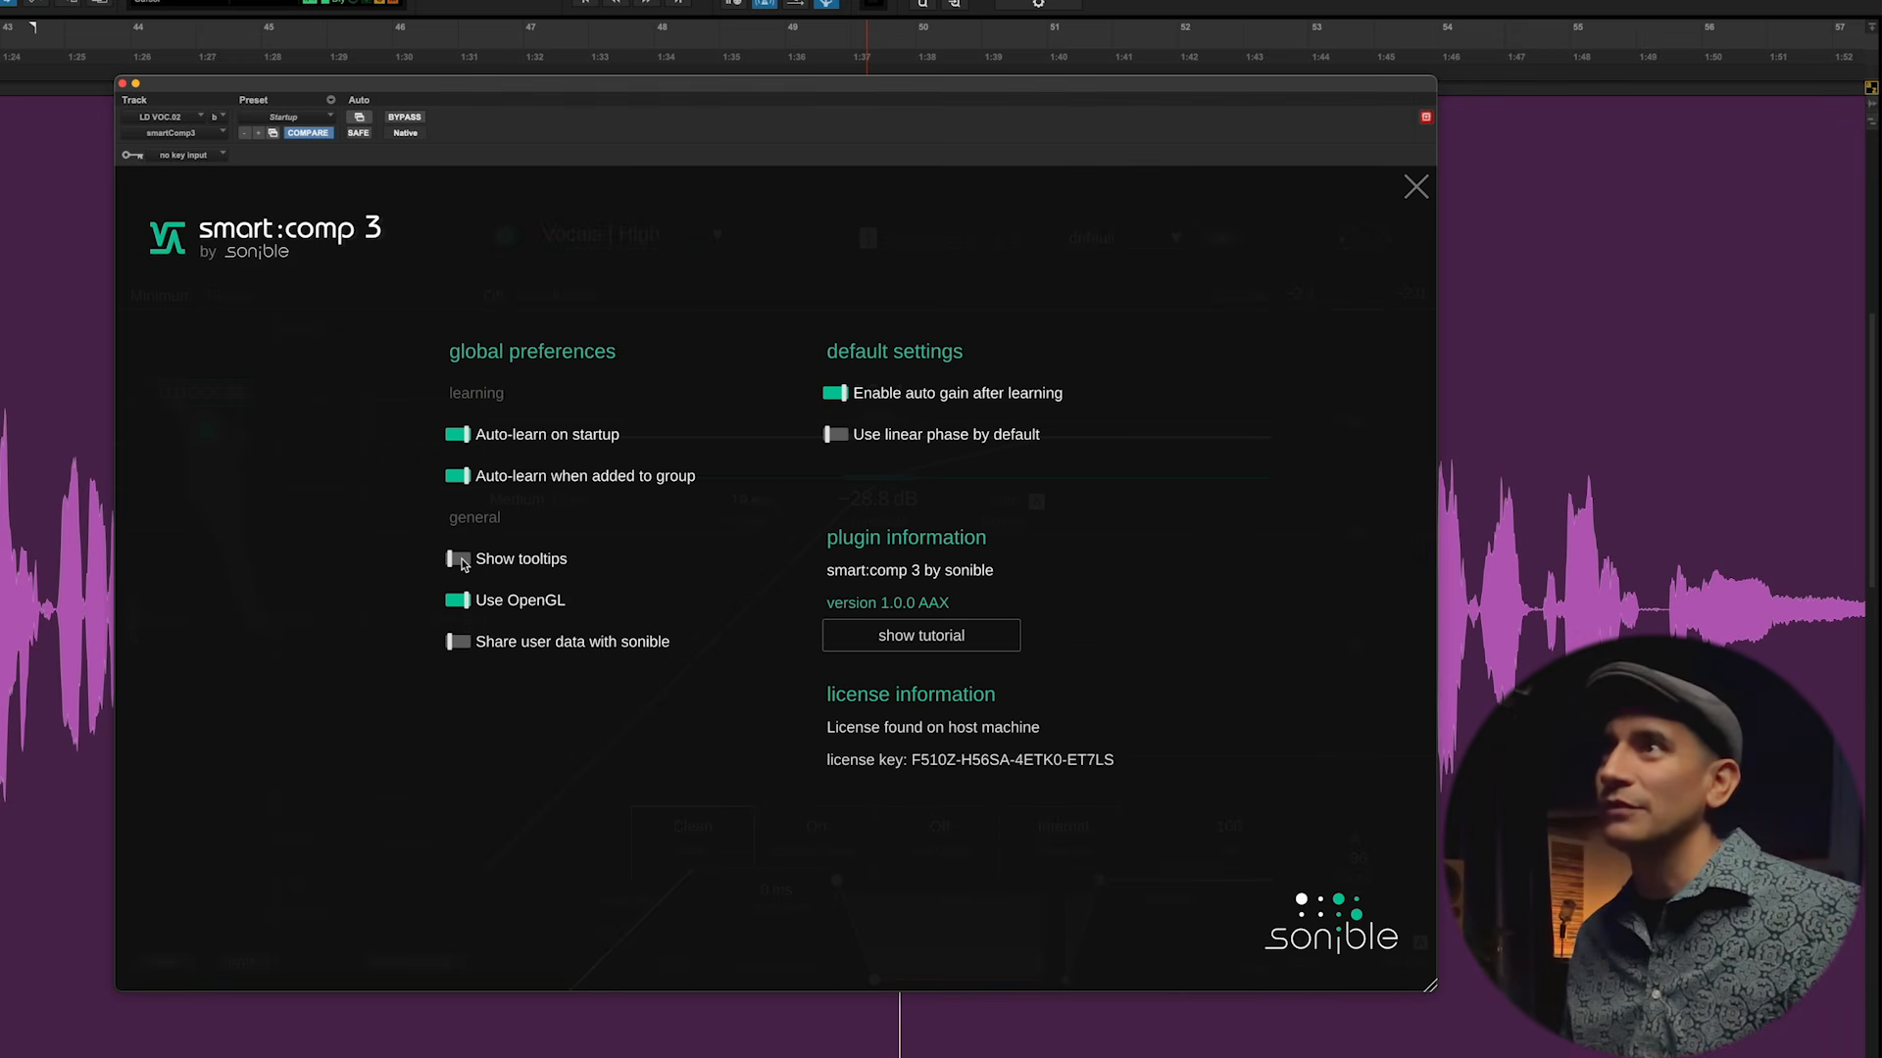
click(1414, 188)
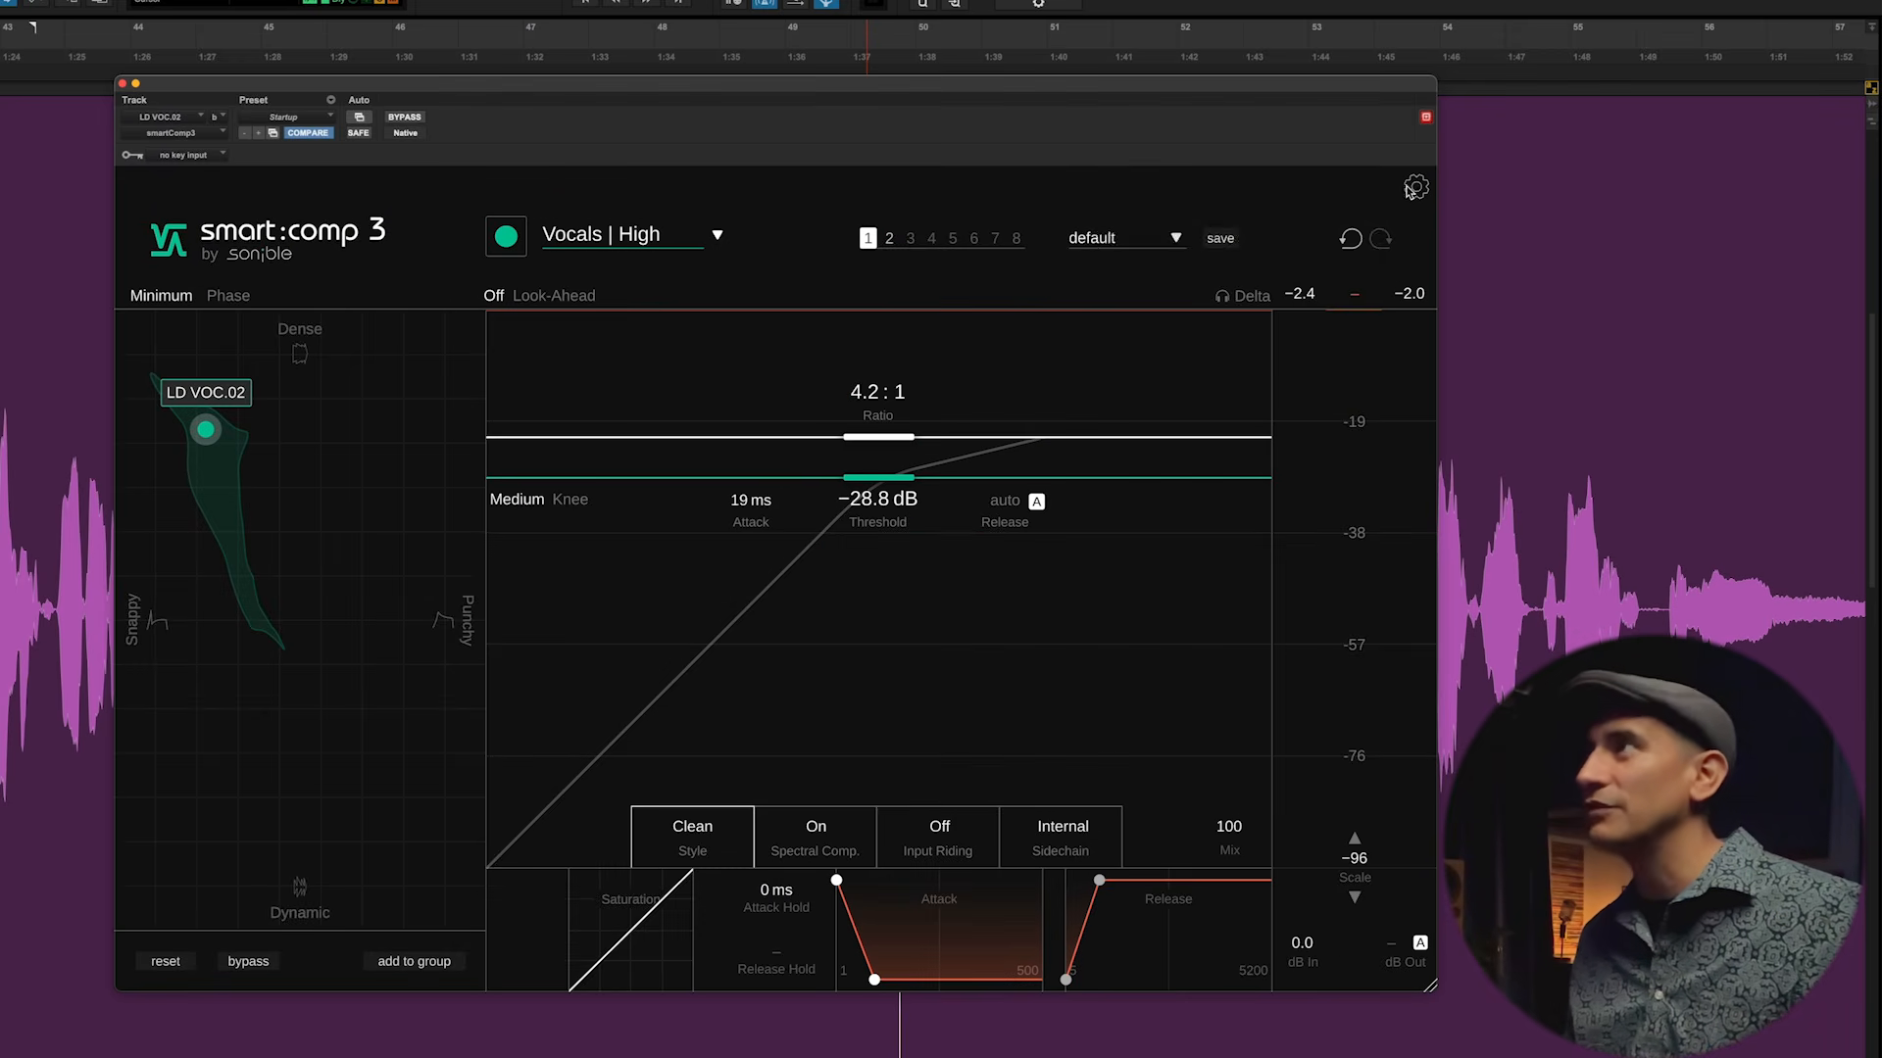
mouse_move(217, 519)
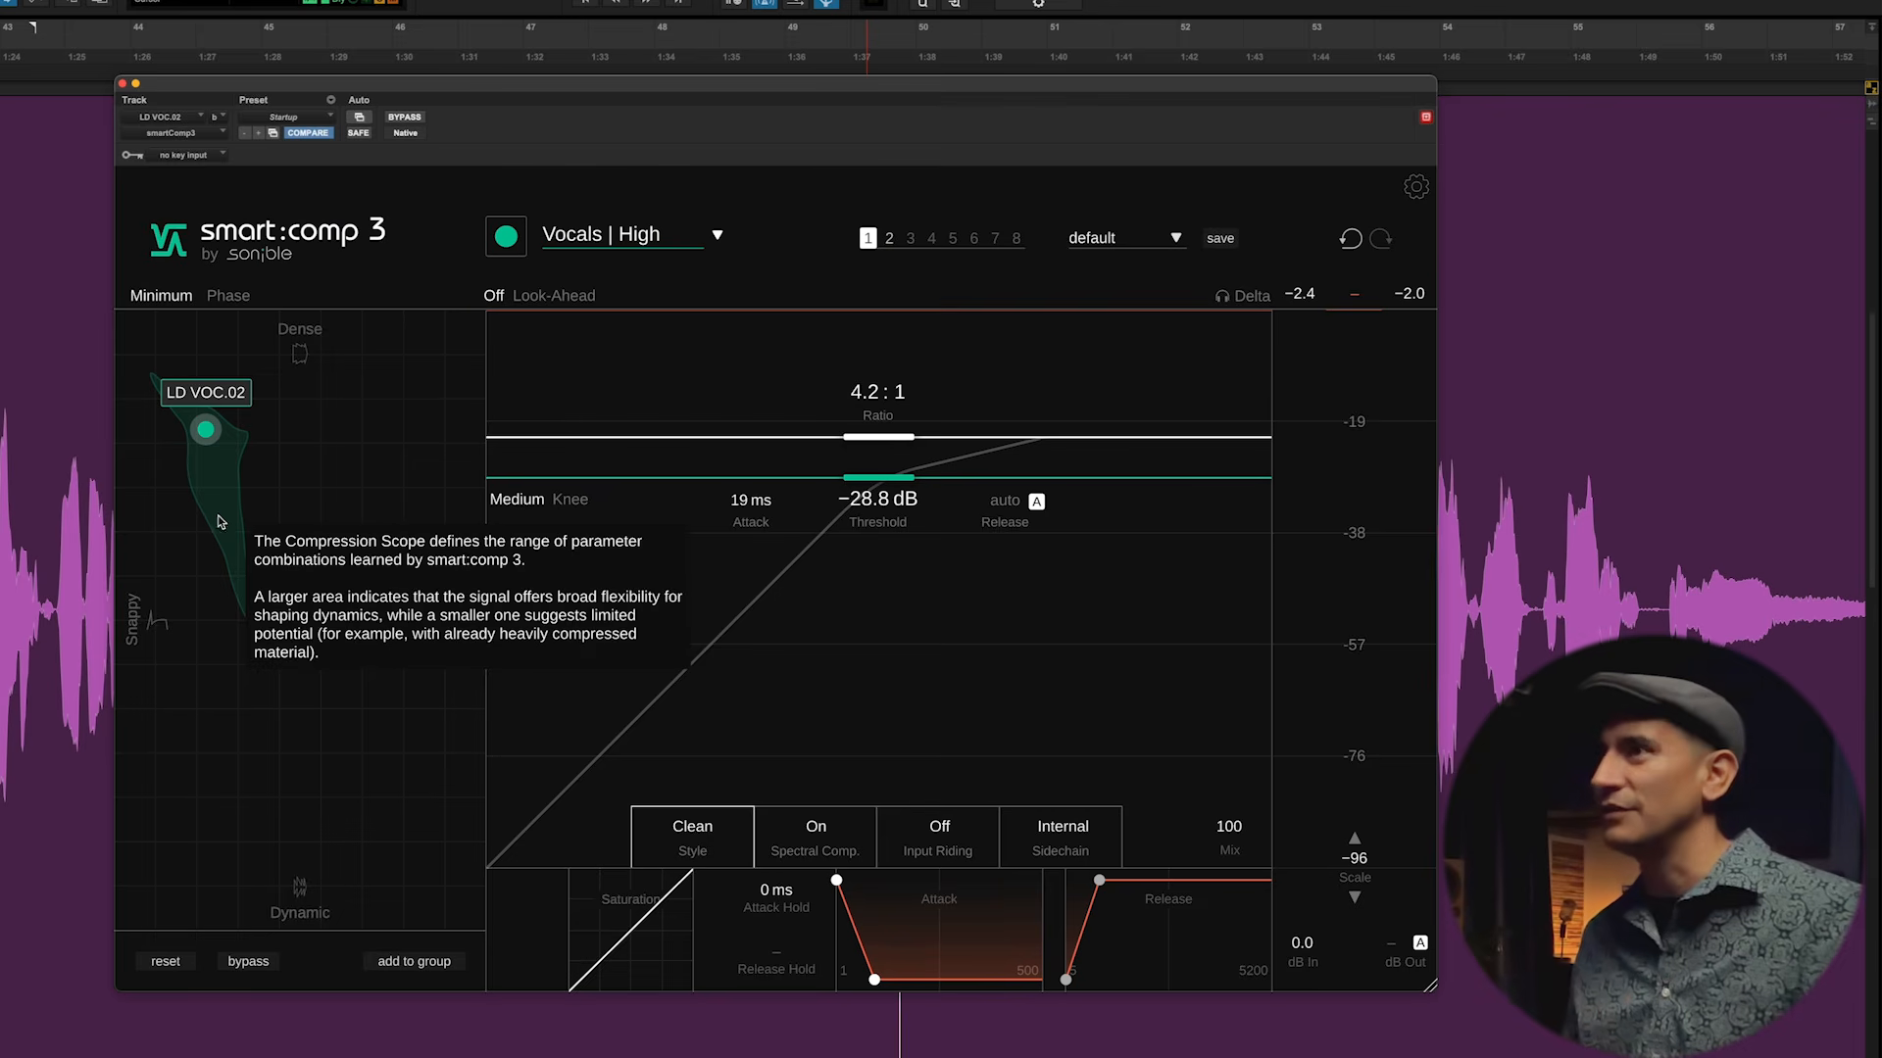
mouse_move(730, 842)
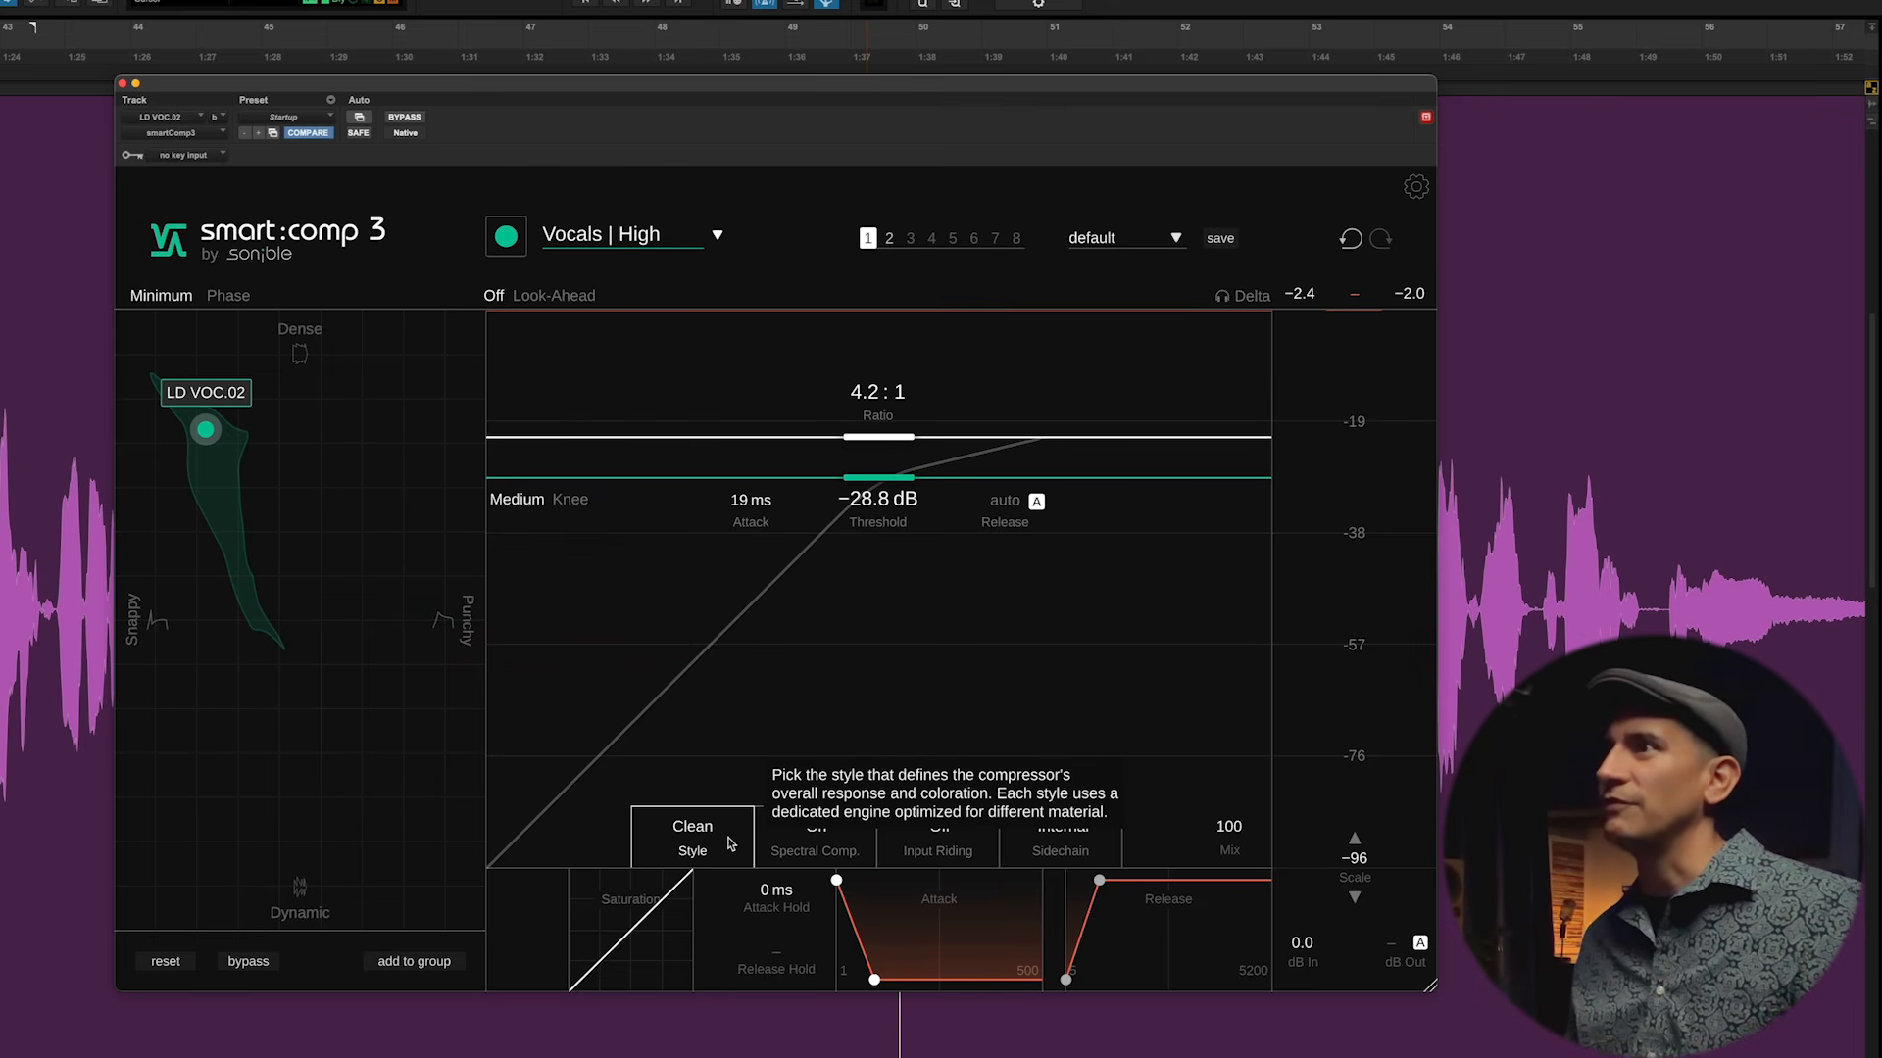
mouse_move(890, 828)
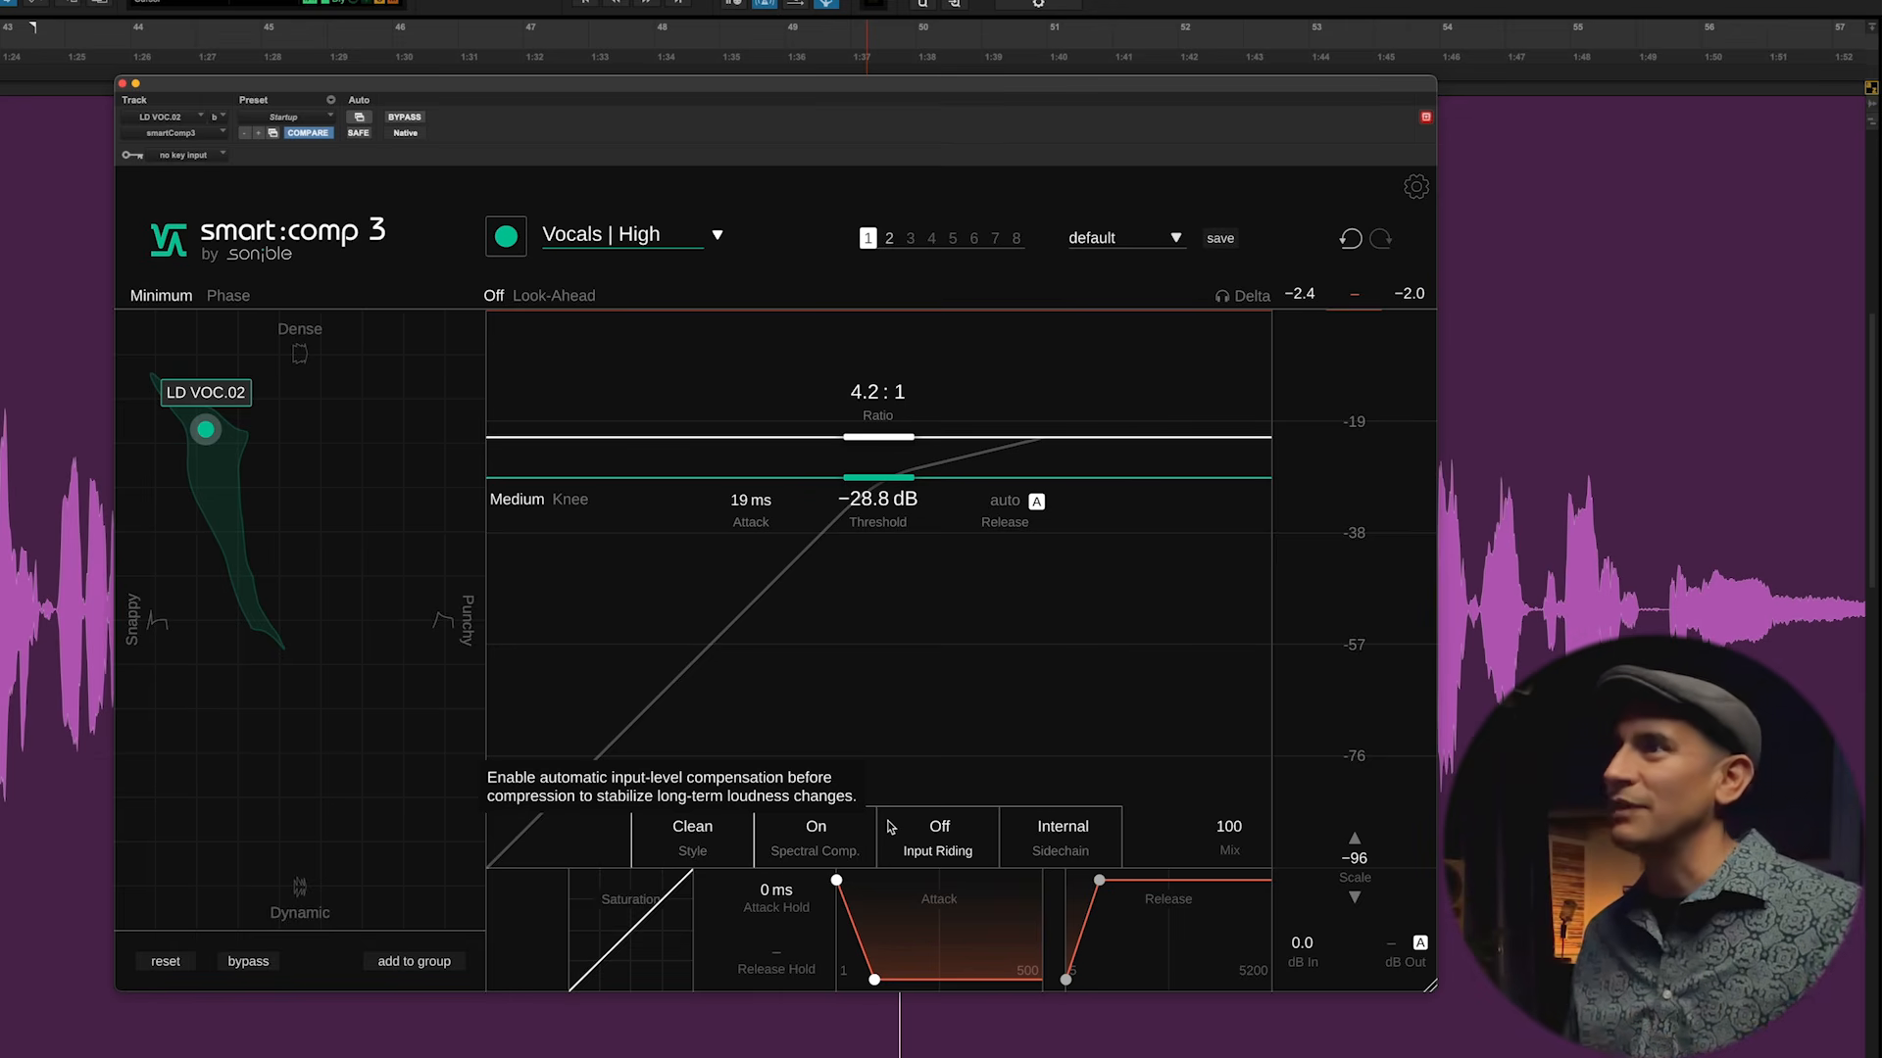
- Turn on Input Riding for the vocal and disable tooltips in the plugin preferences
click(931, 833)
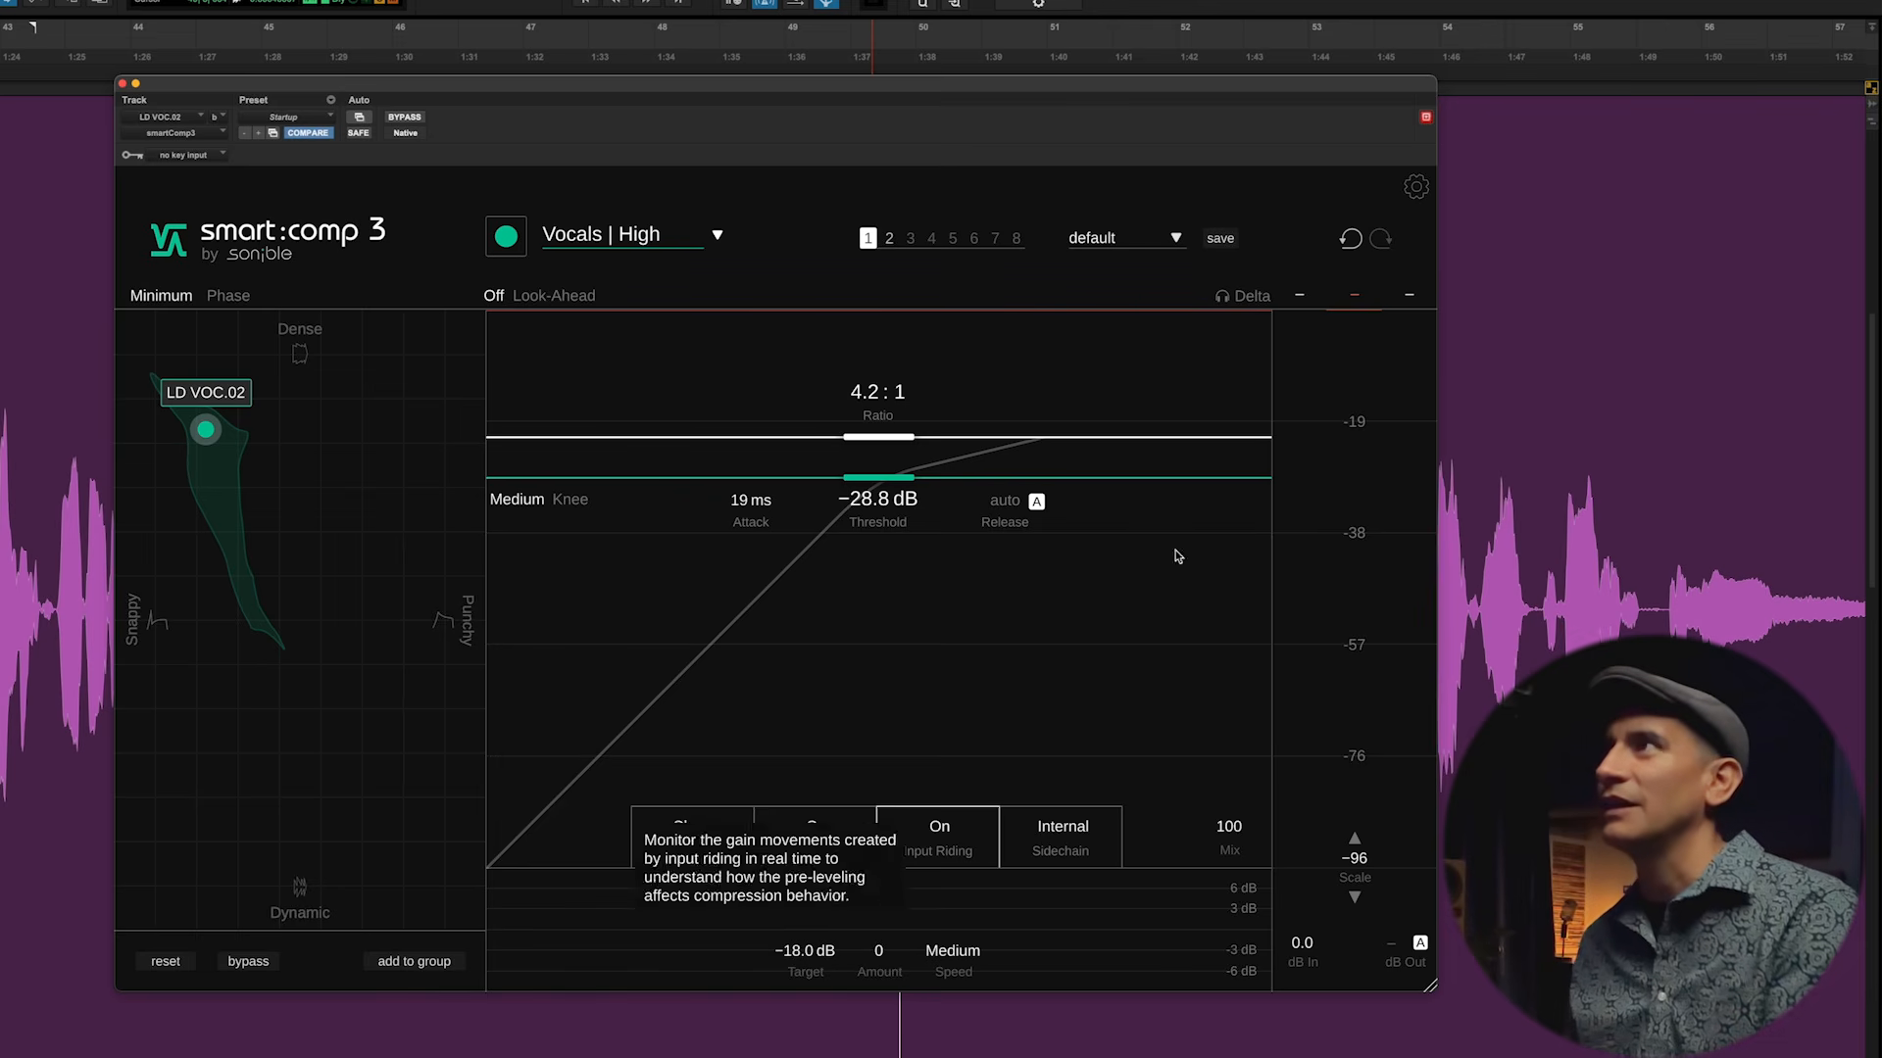
click(1415, 188)
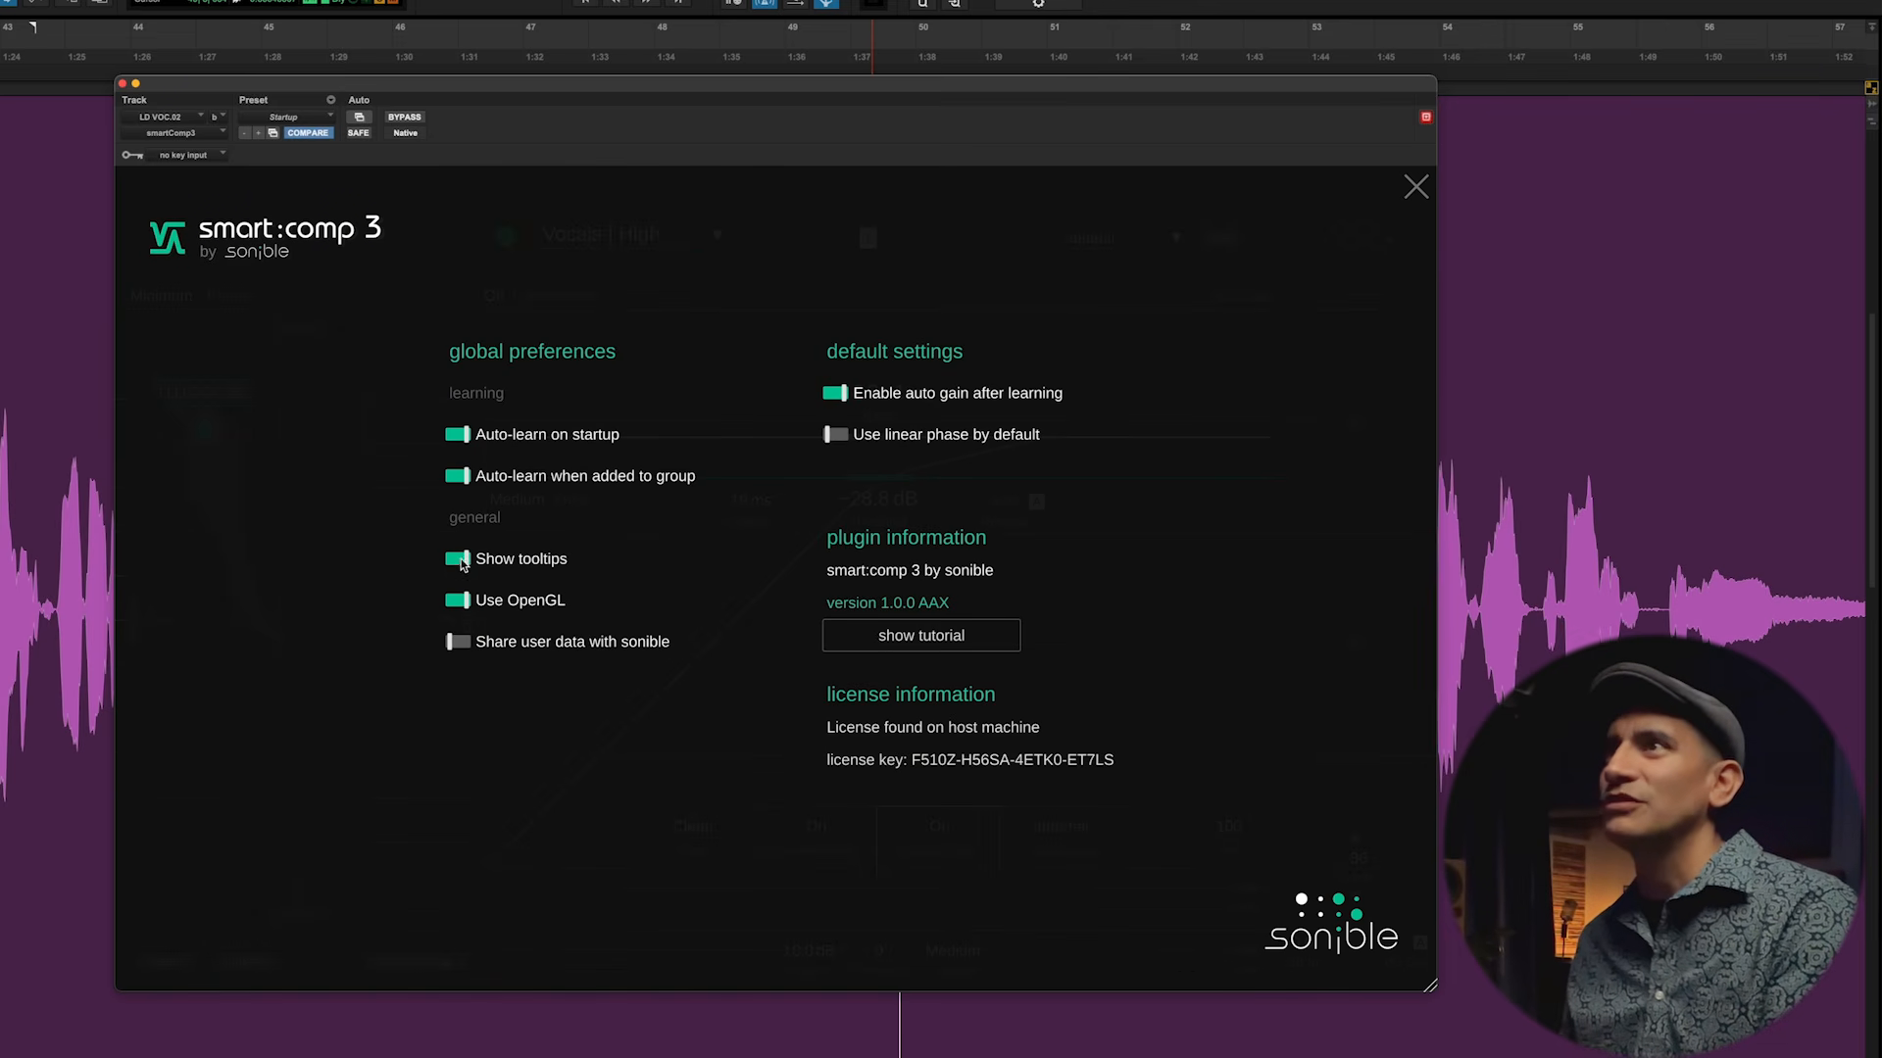
click(1416, 187)
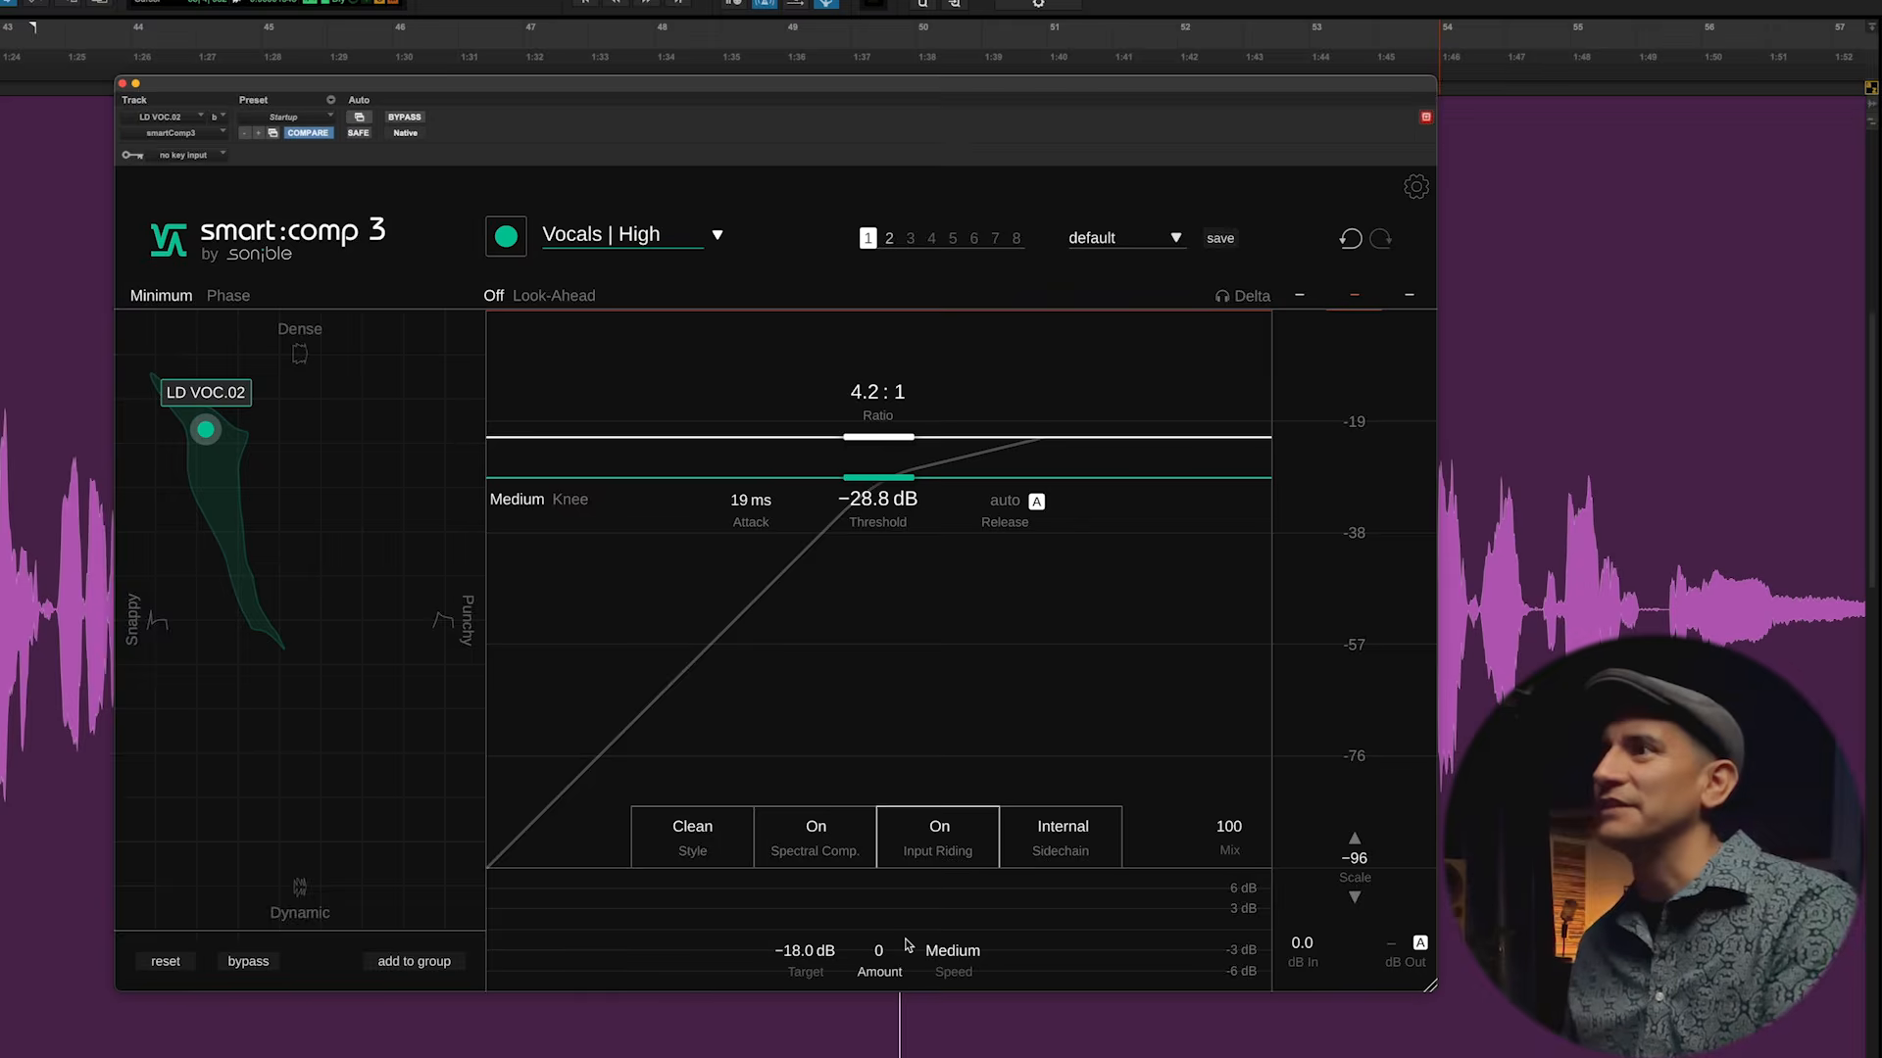
- Set the Input Riding amount to 50 while the vocal plays, and close the compressor window
key(space)
drag(879, 857, 878, 722)
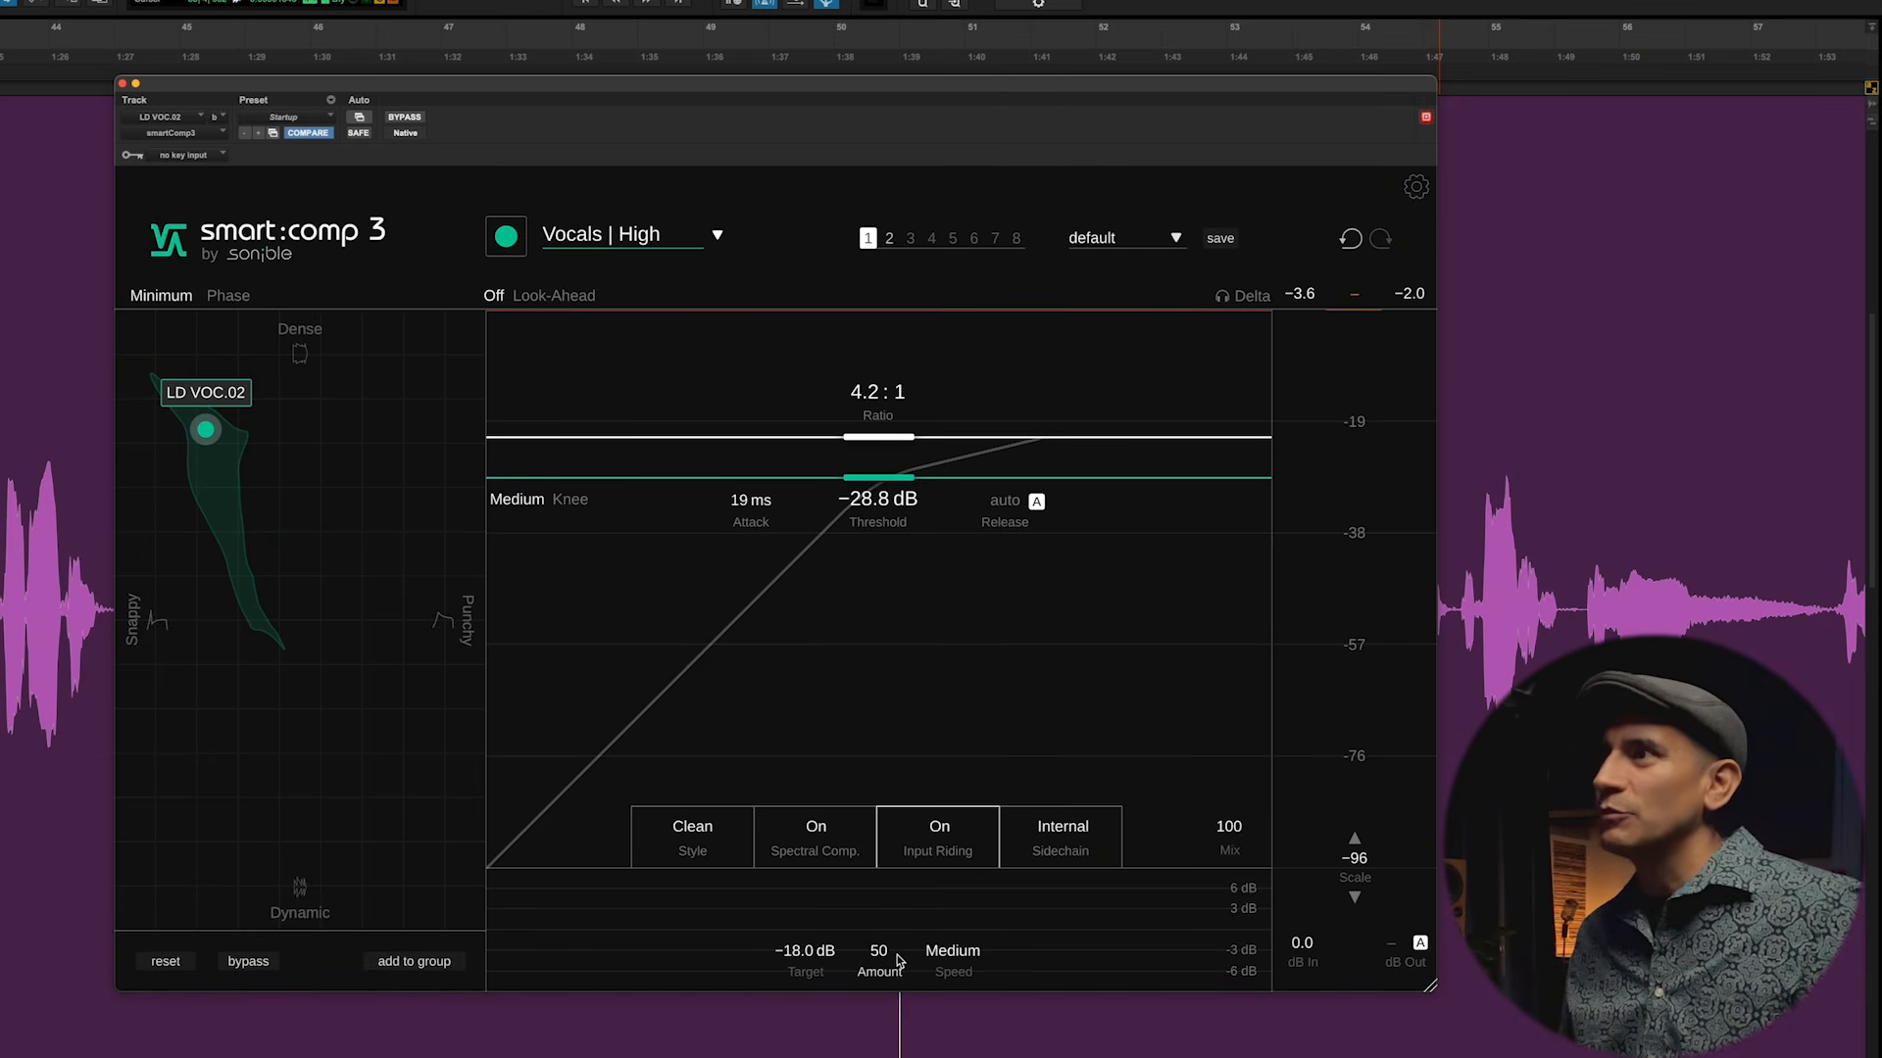
key(super+w)
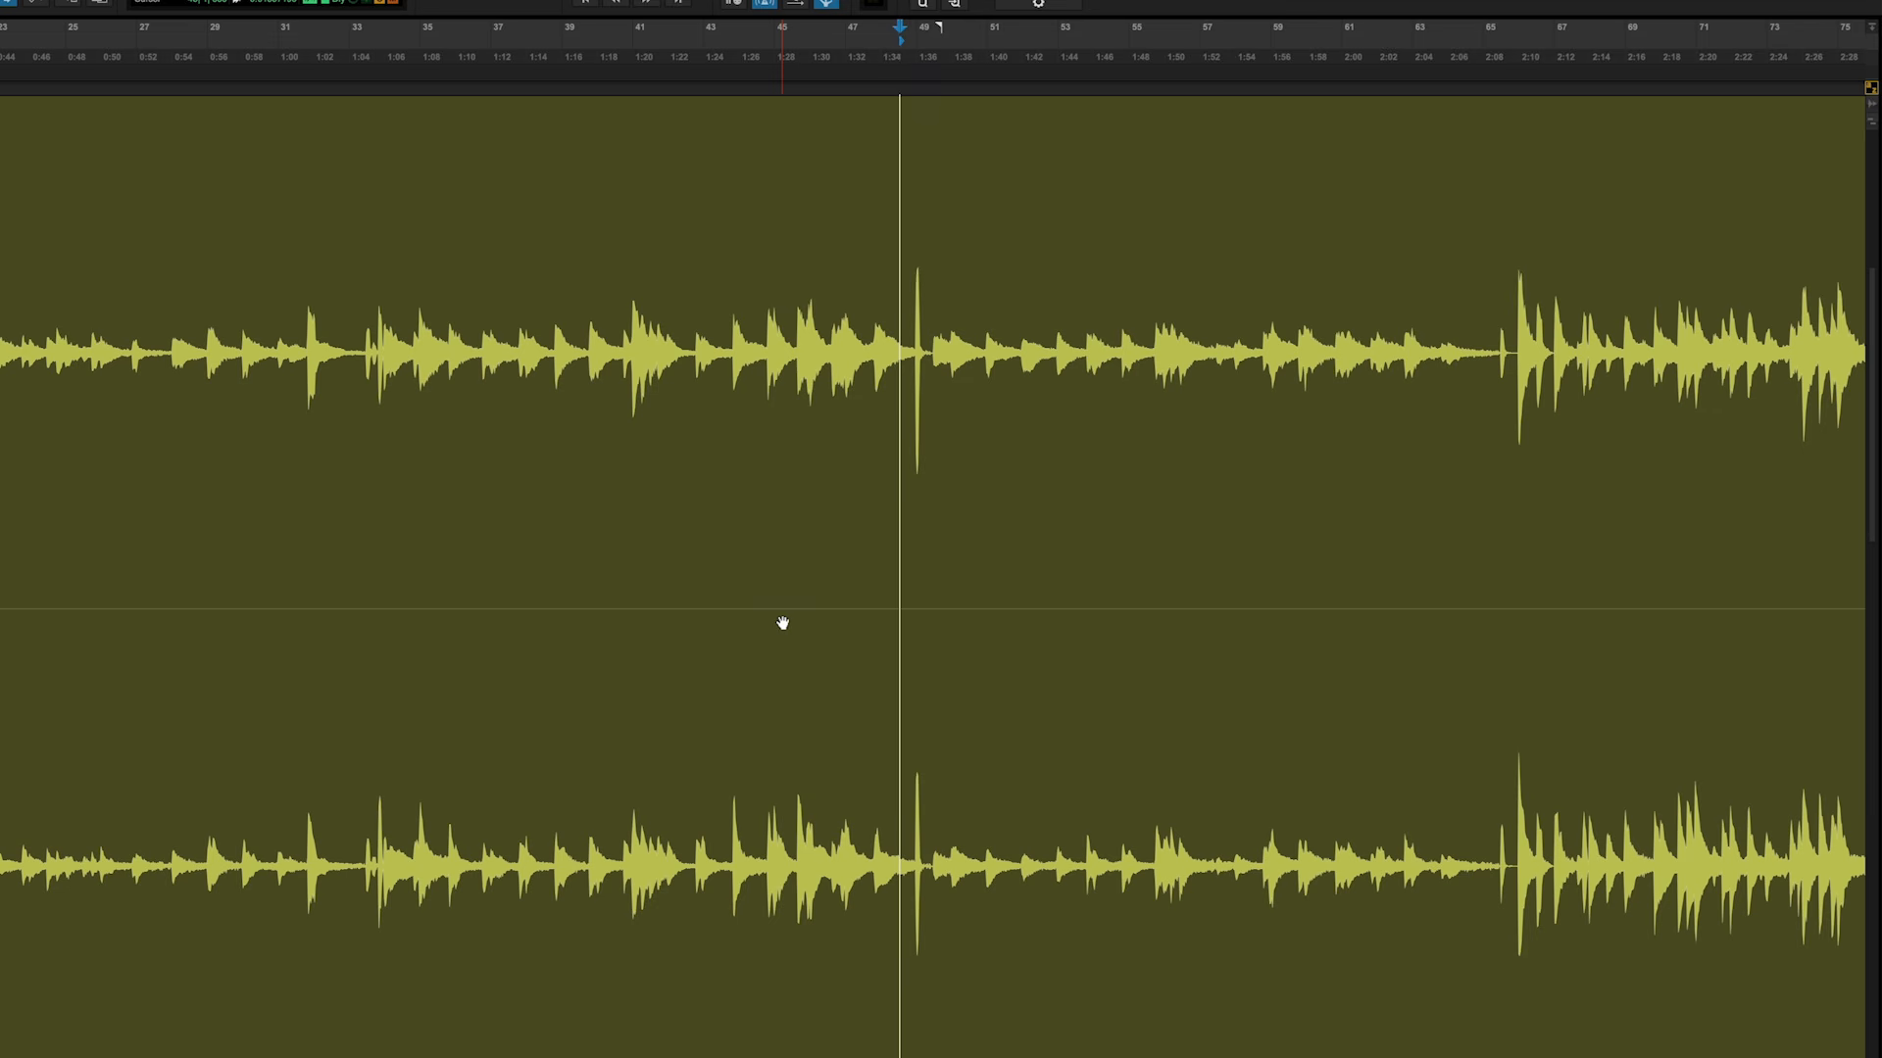
- Select the passage from about bar 43 to bar 49 on the stereo track, including the loud transient at its end
scroll(782, 623, right, 10)
scroll(782, 623, right, 6)
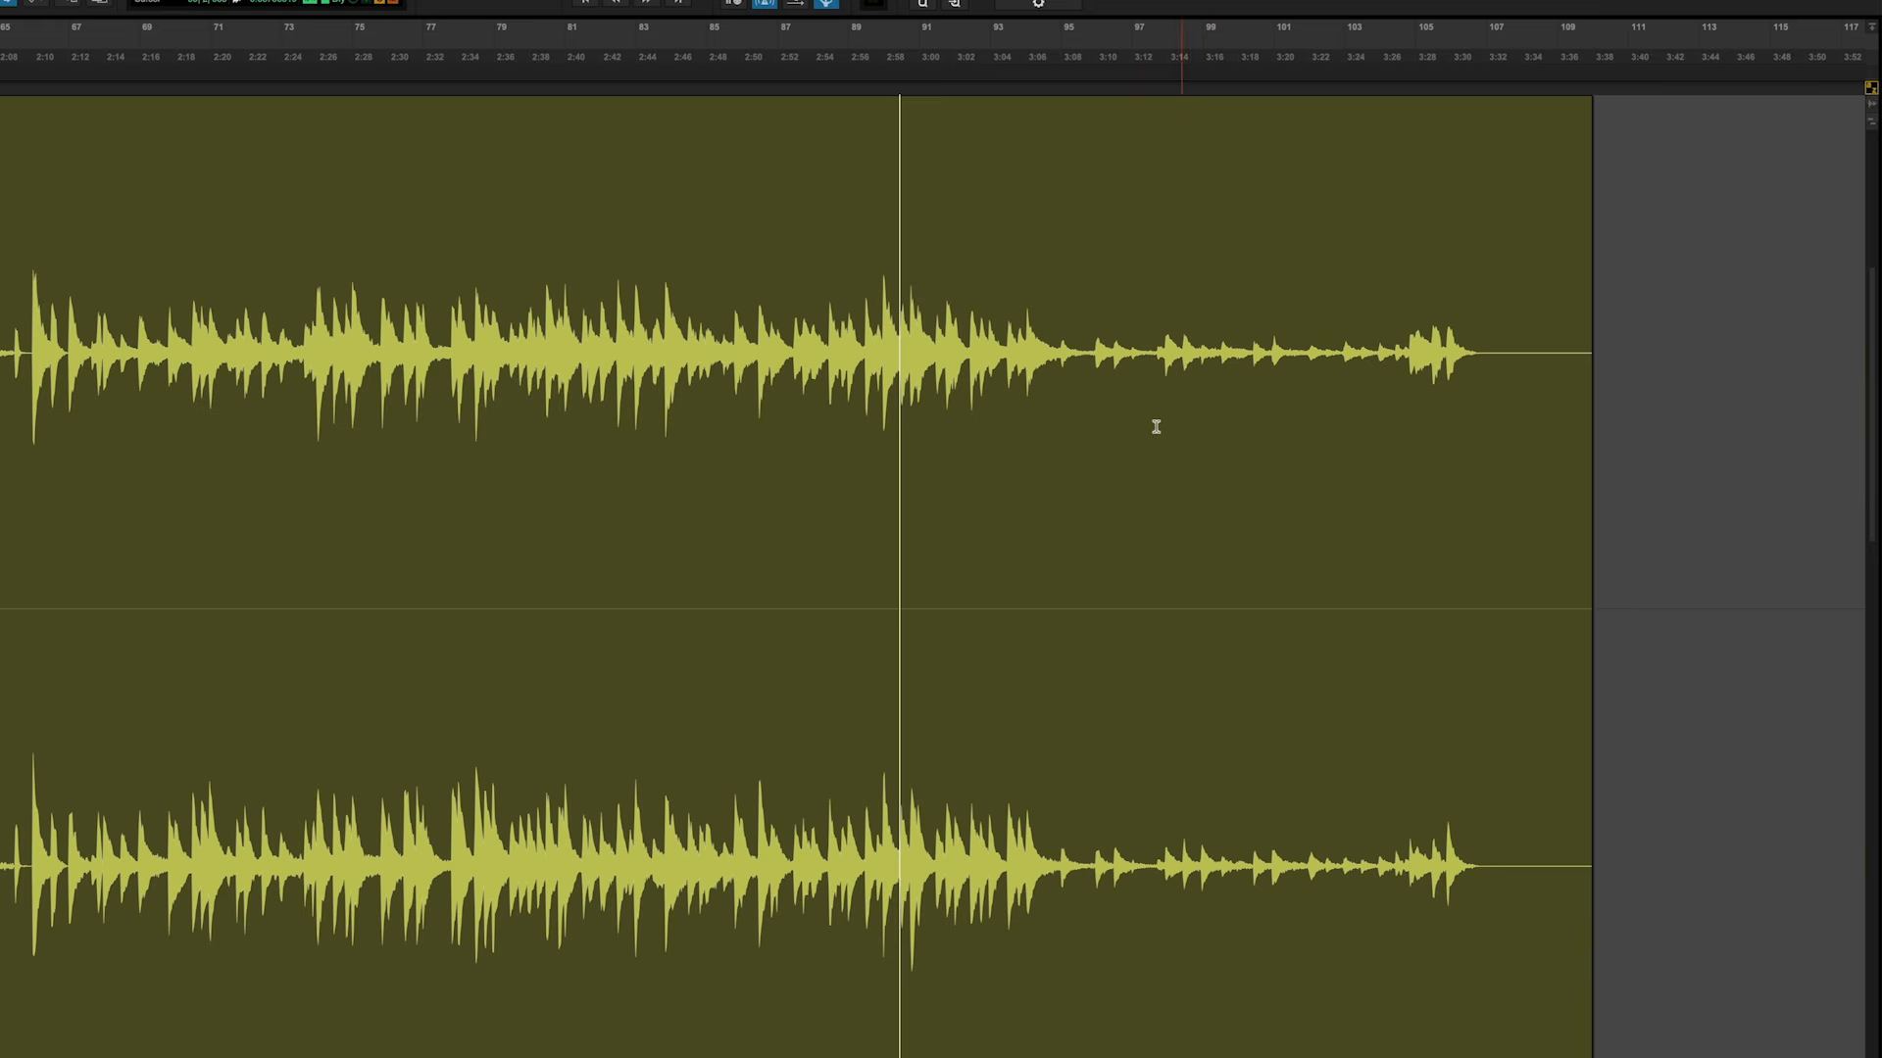
scroll(657, 390, left, 14)
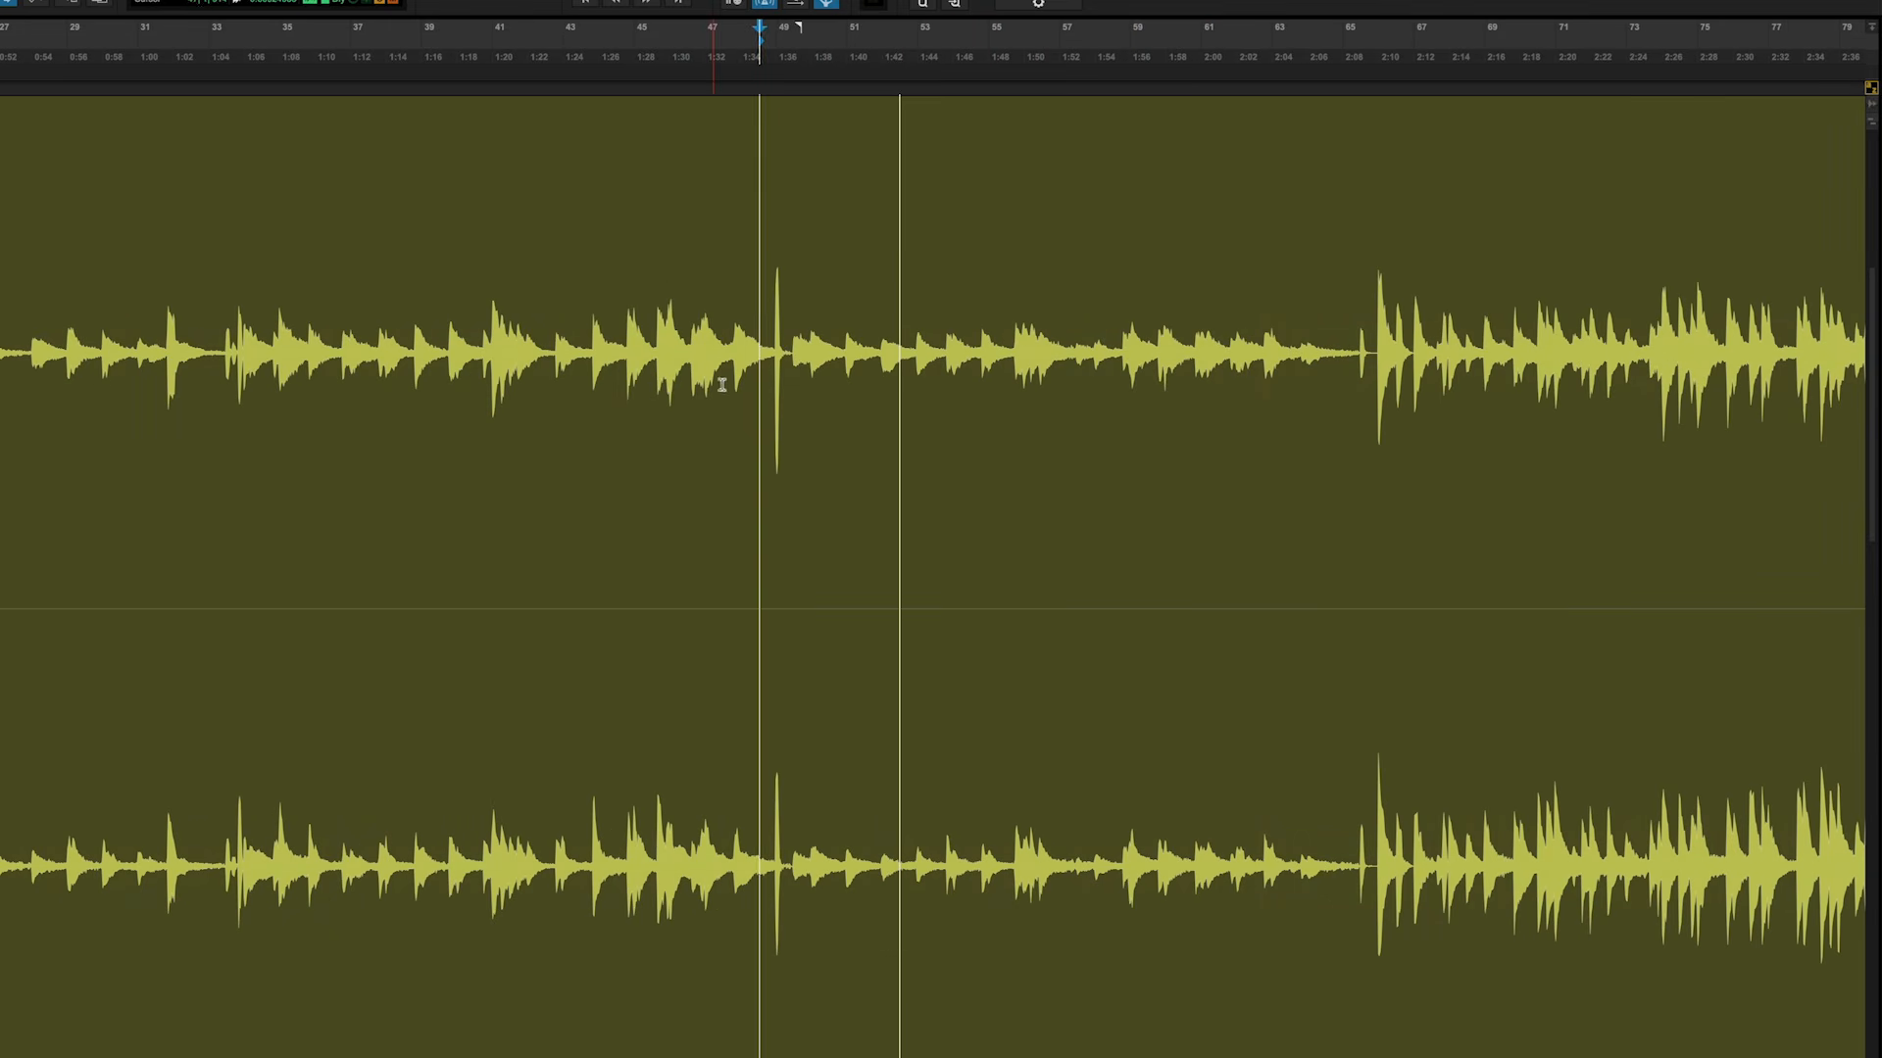
drag(794, 367, 552, 417)
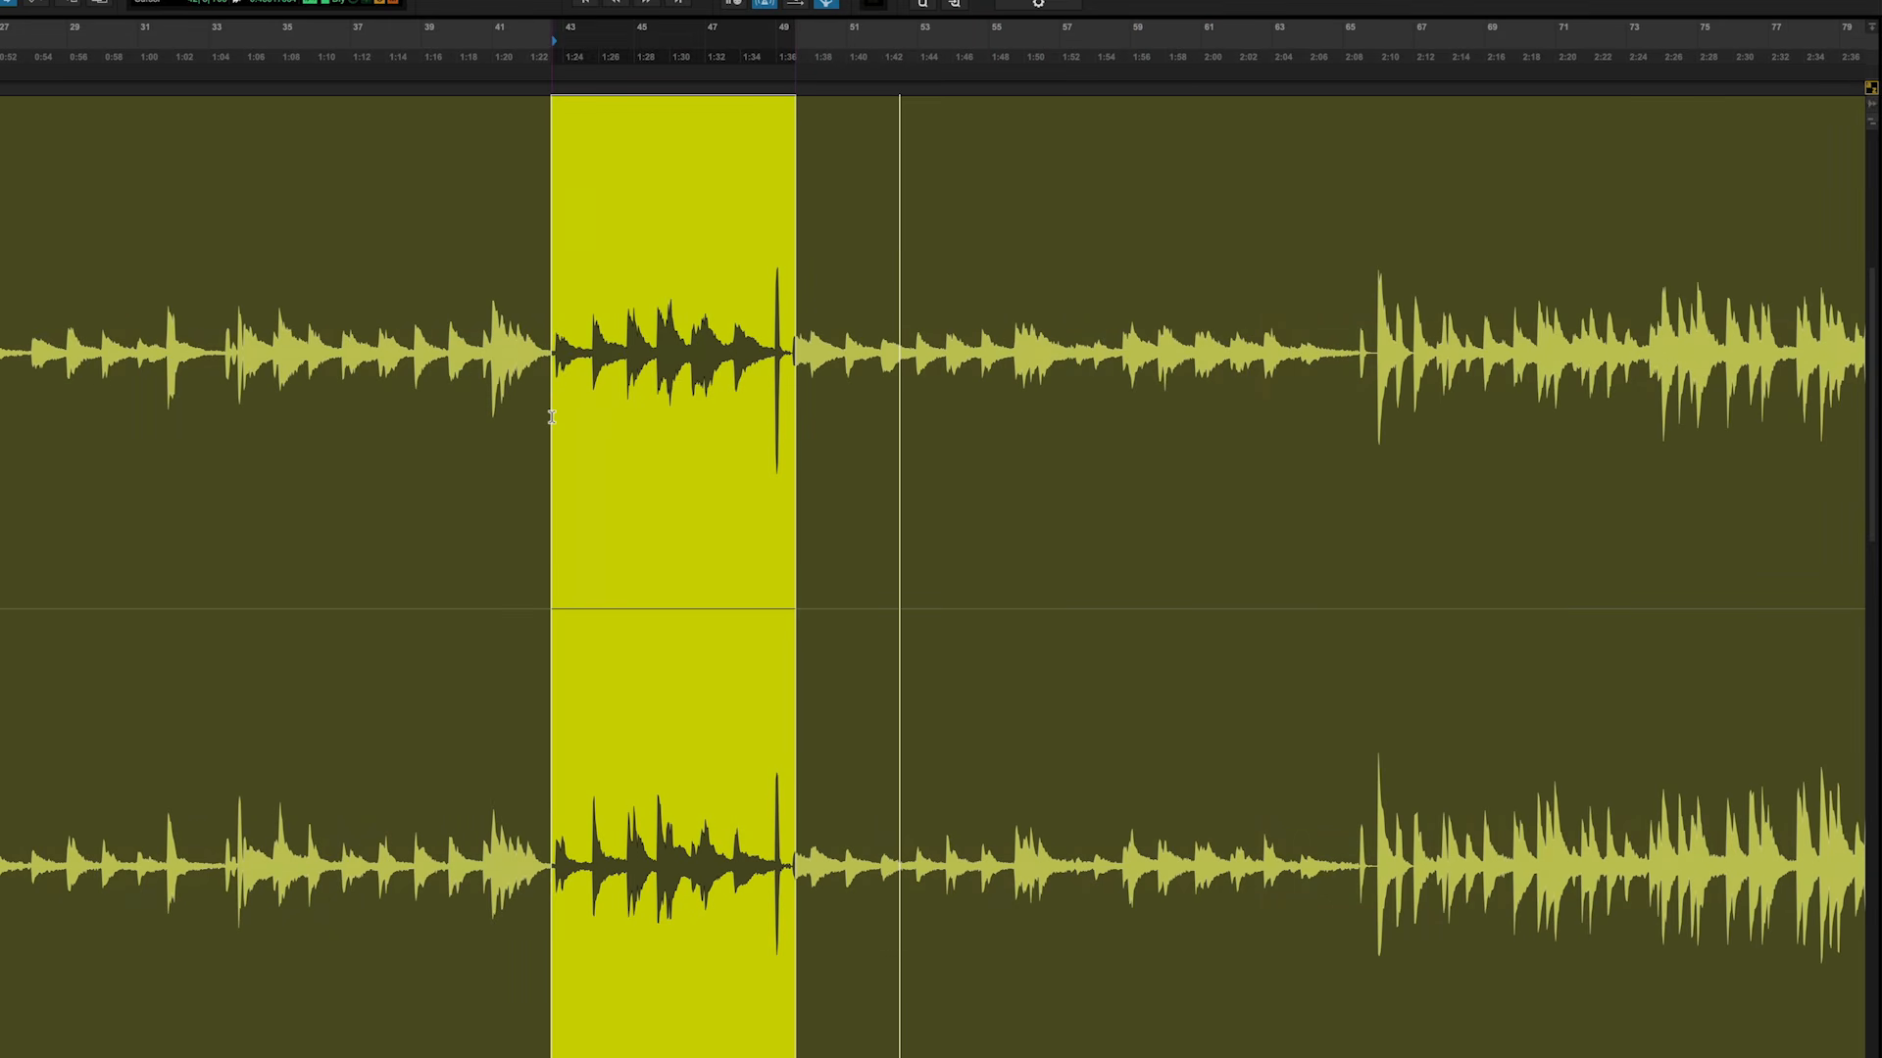
- Choose the Keys | Acoustic profile for the piano track and let the compressor learn from playback of the selected passage
key(z)
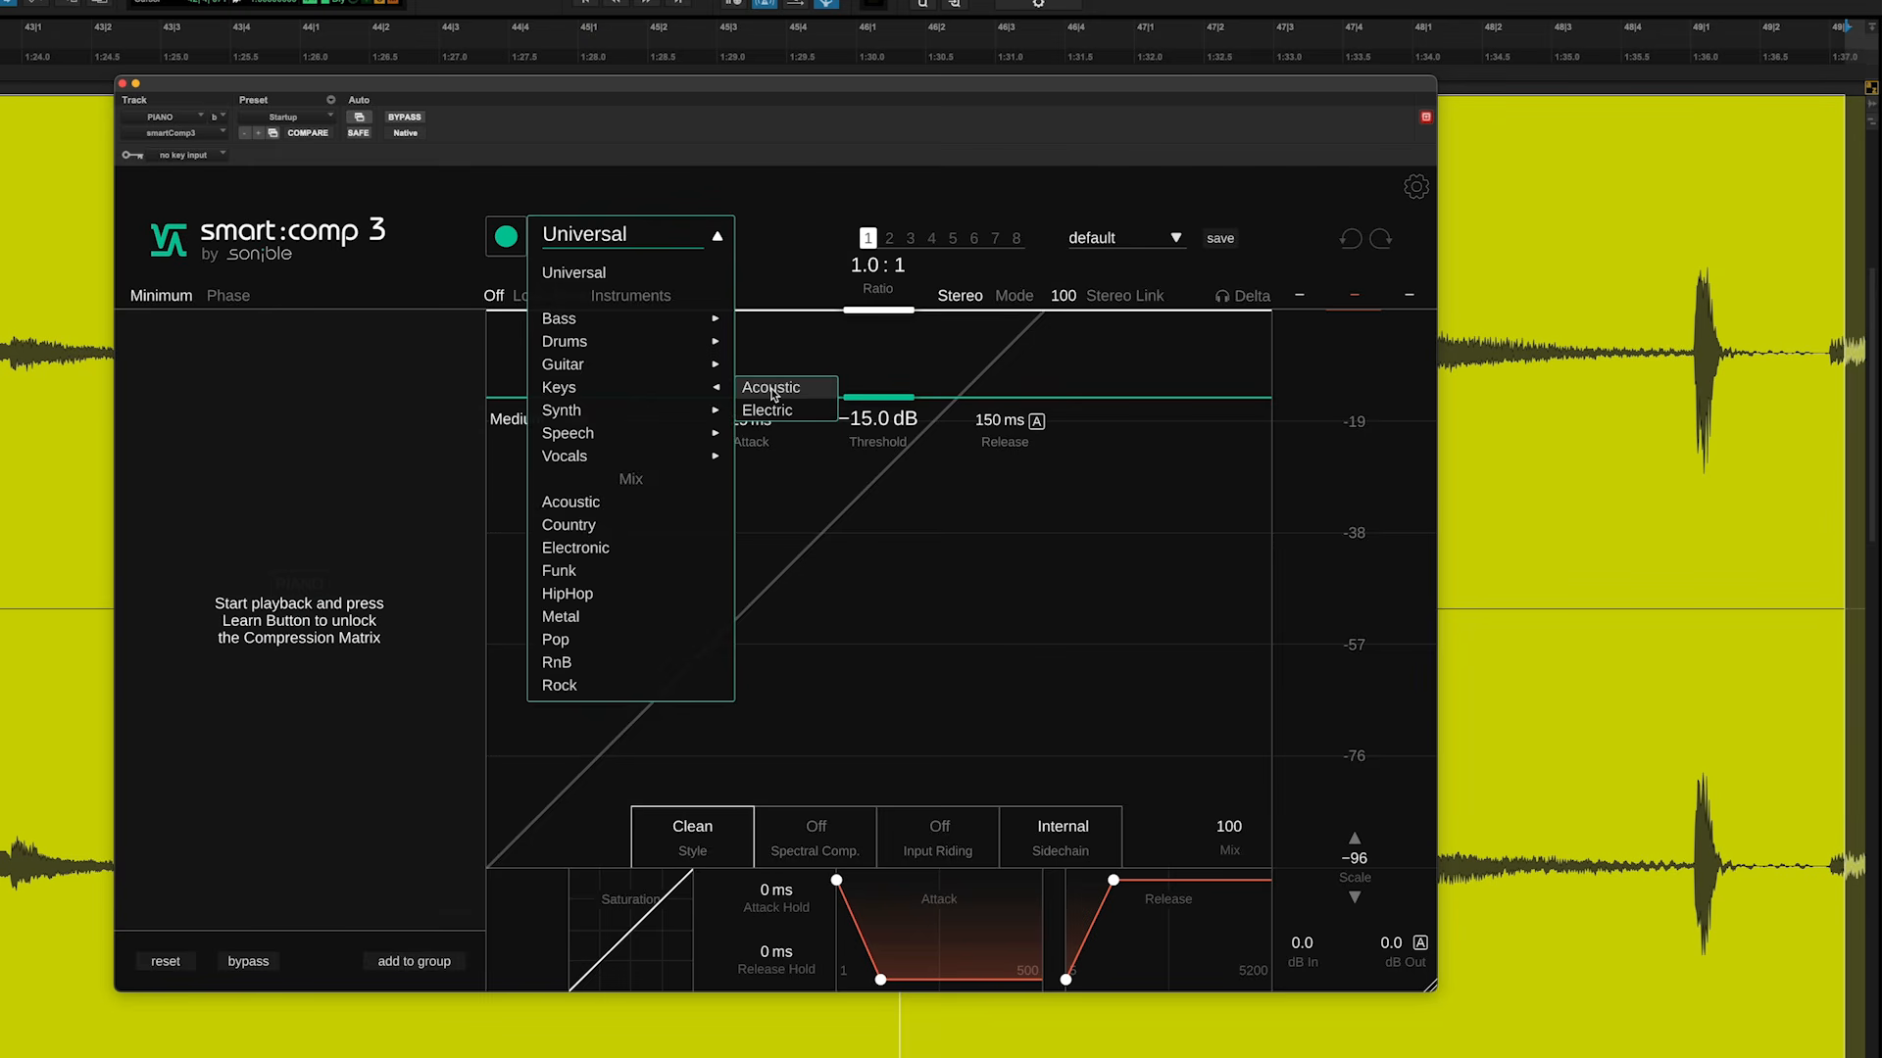
click(771, 388)
click(508, 240)
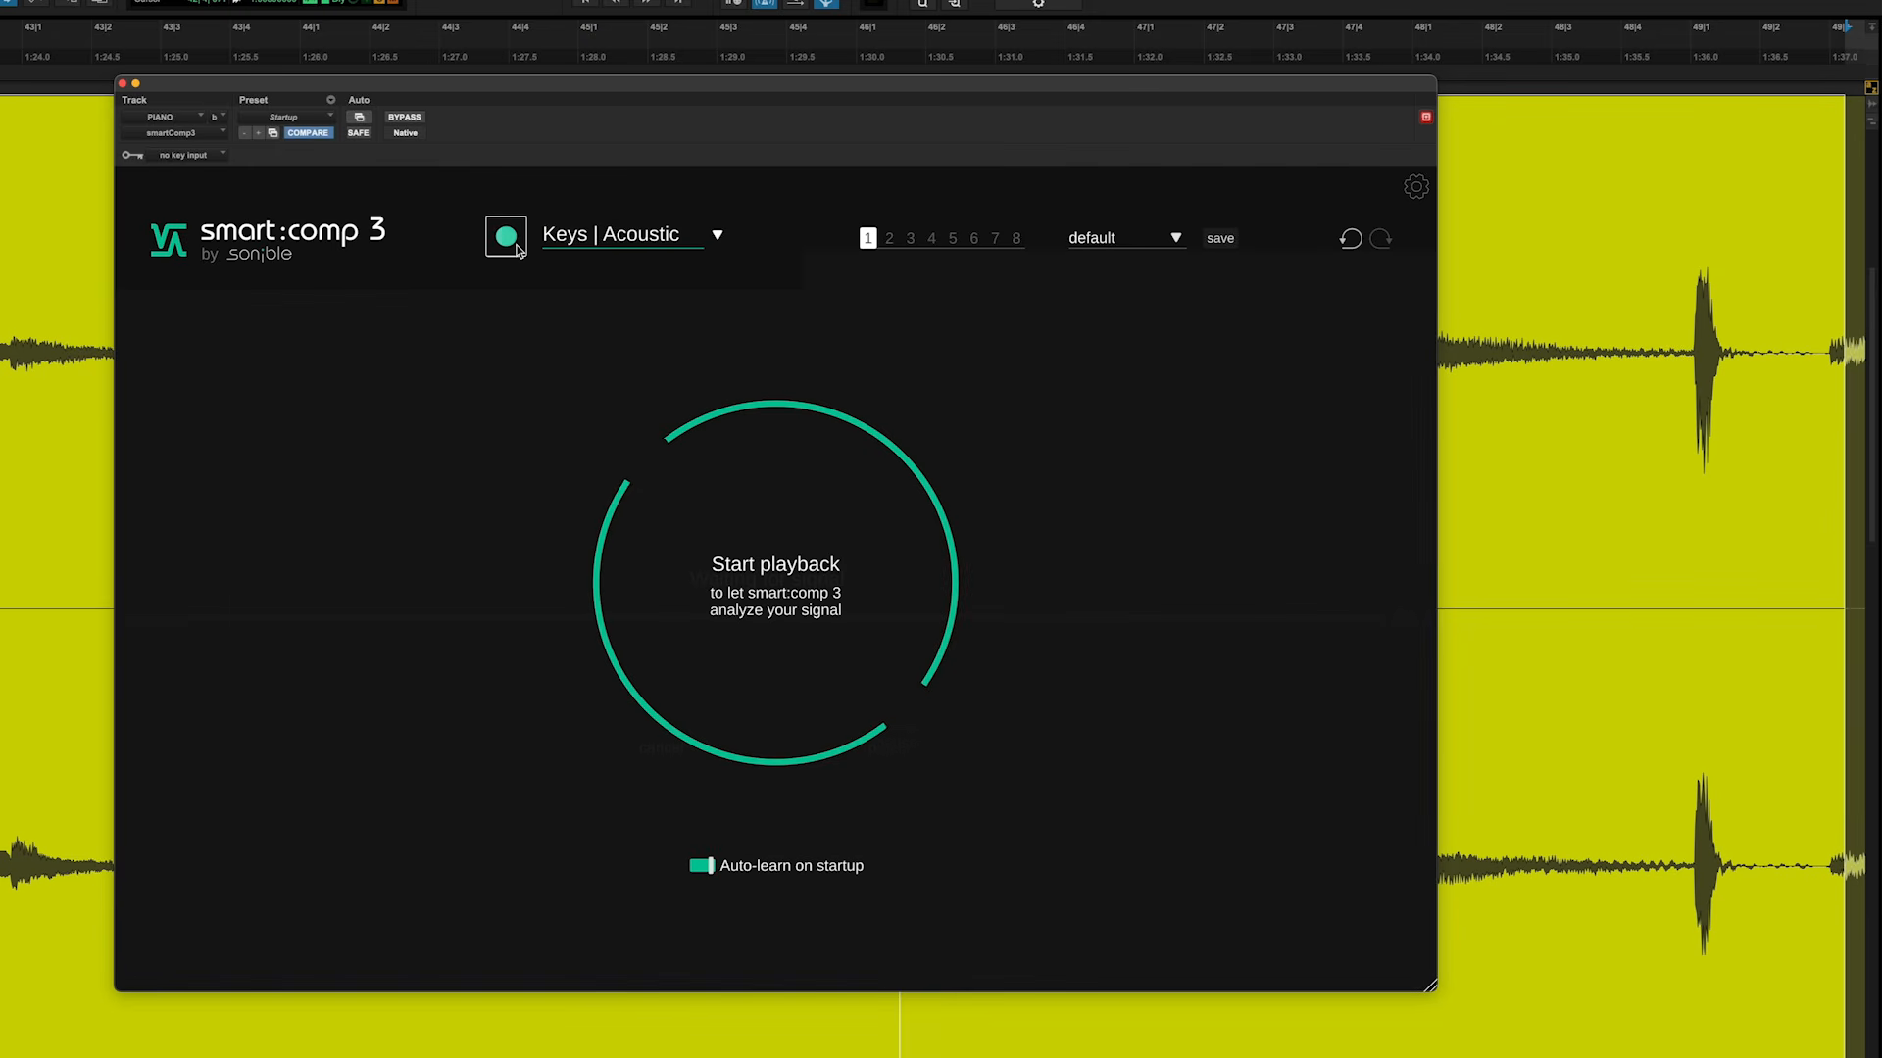
key(space)
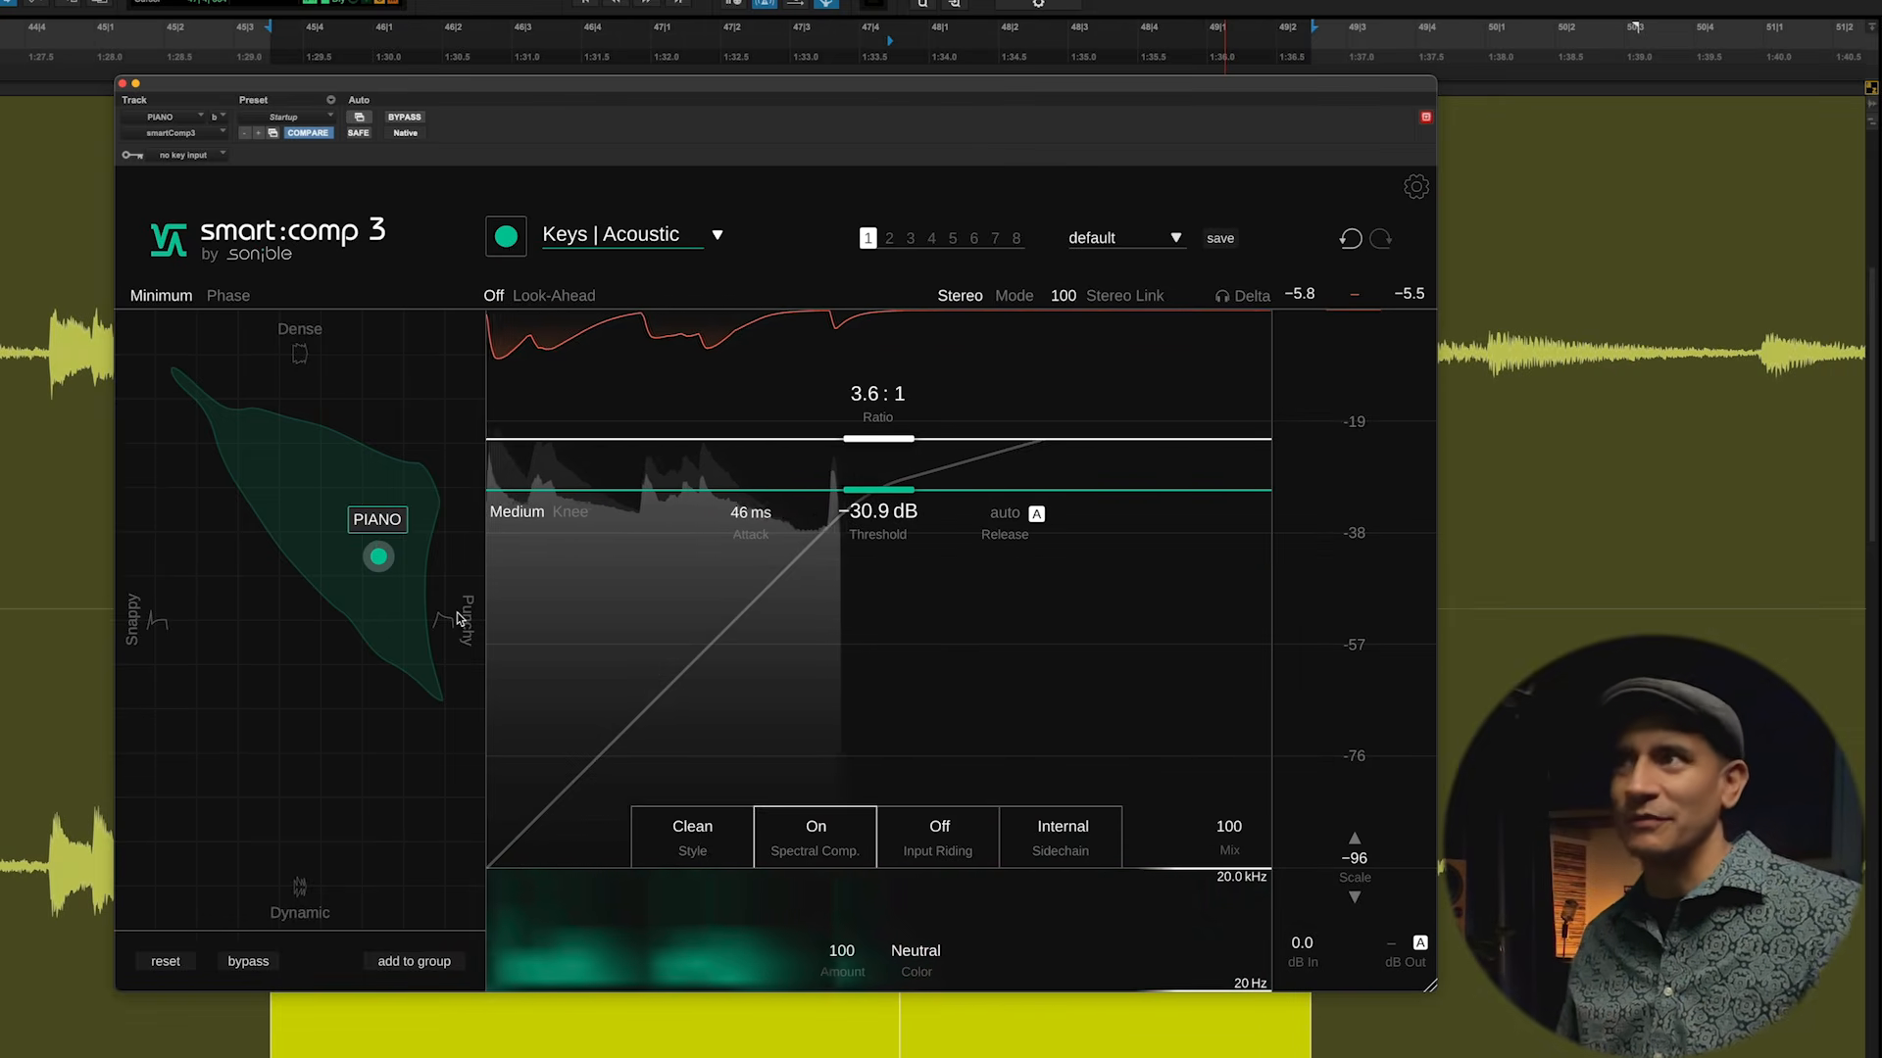
- Try the piano's compression matrix handle near the punchy edge, the snappy side, the dynamic-punchy tip and the dense-snappy region
drag(378, 560, 433, 627)
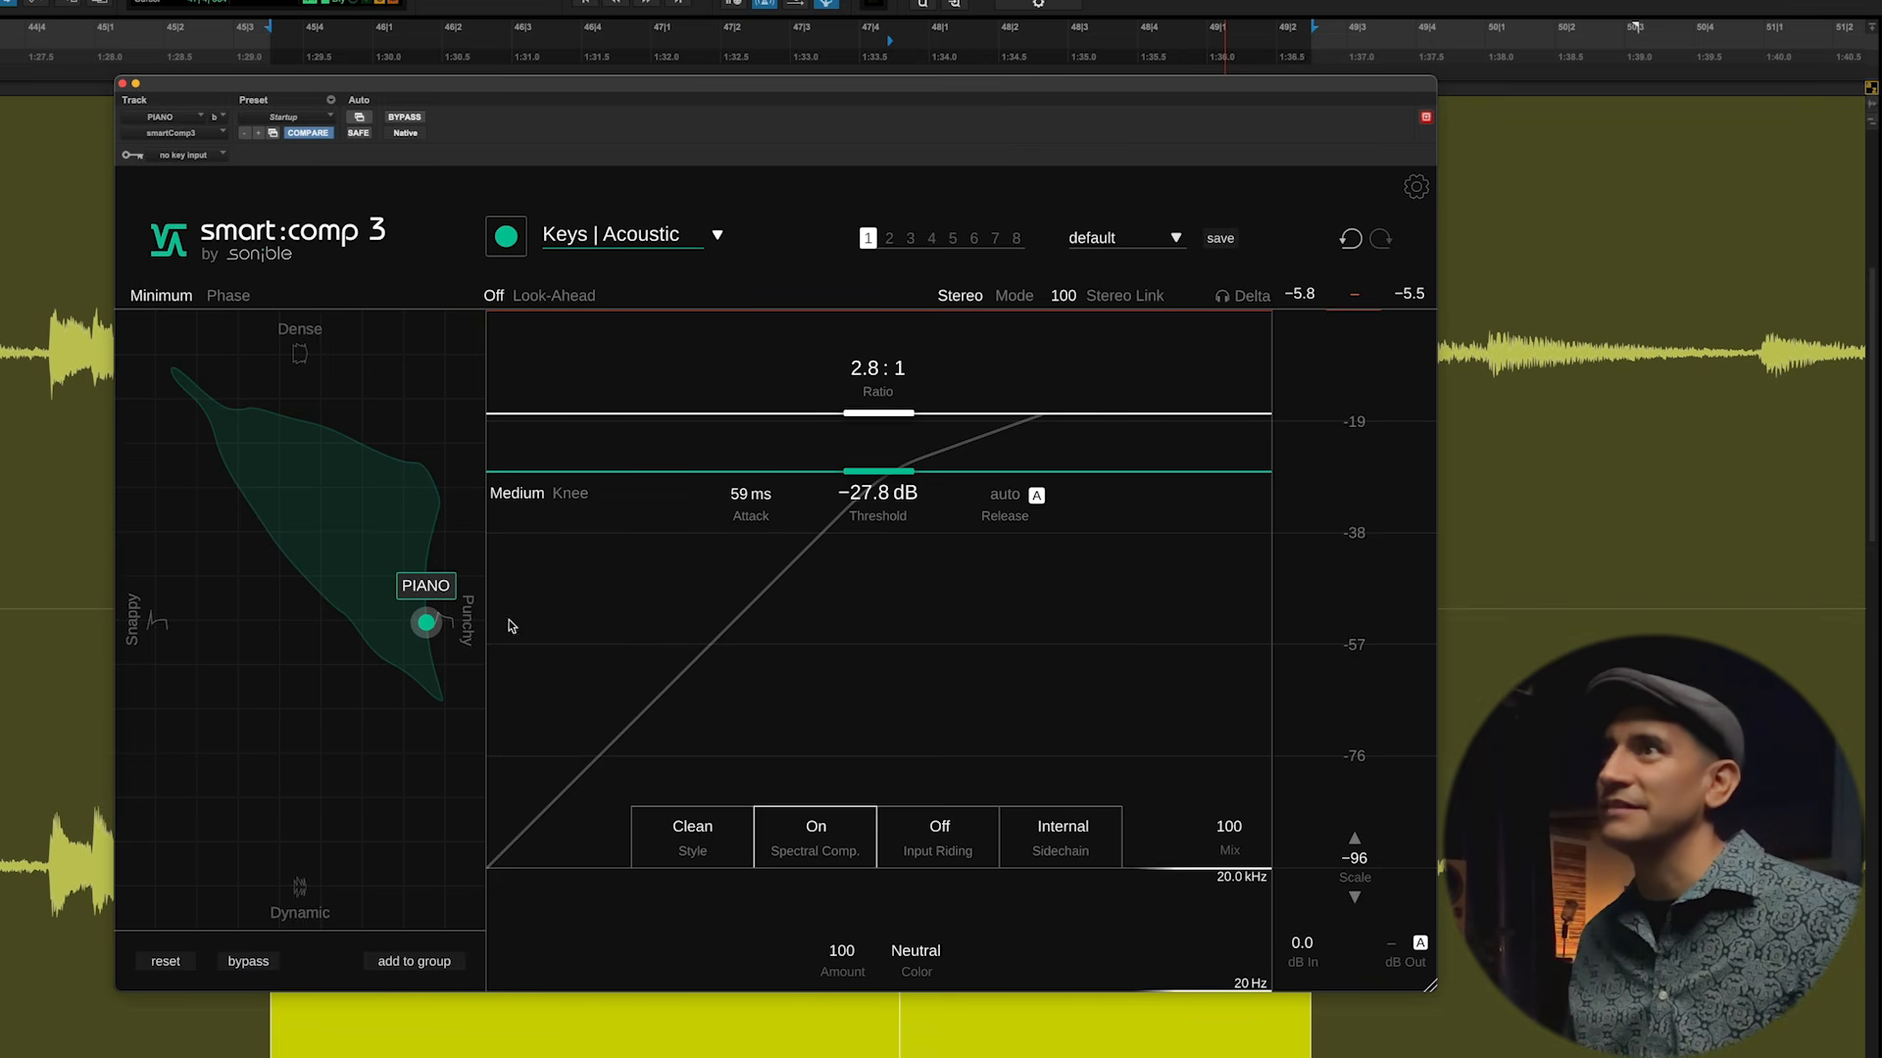
drag(433, 628, 343, 628)
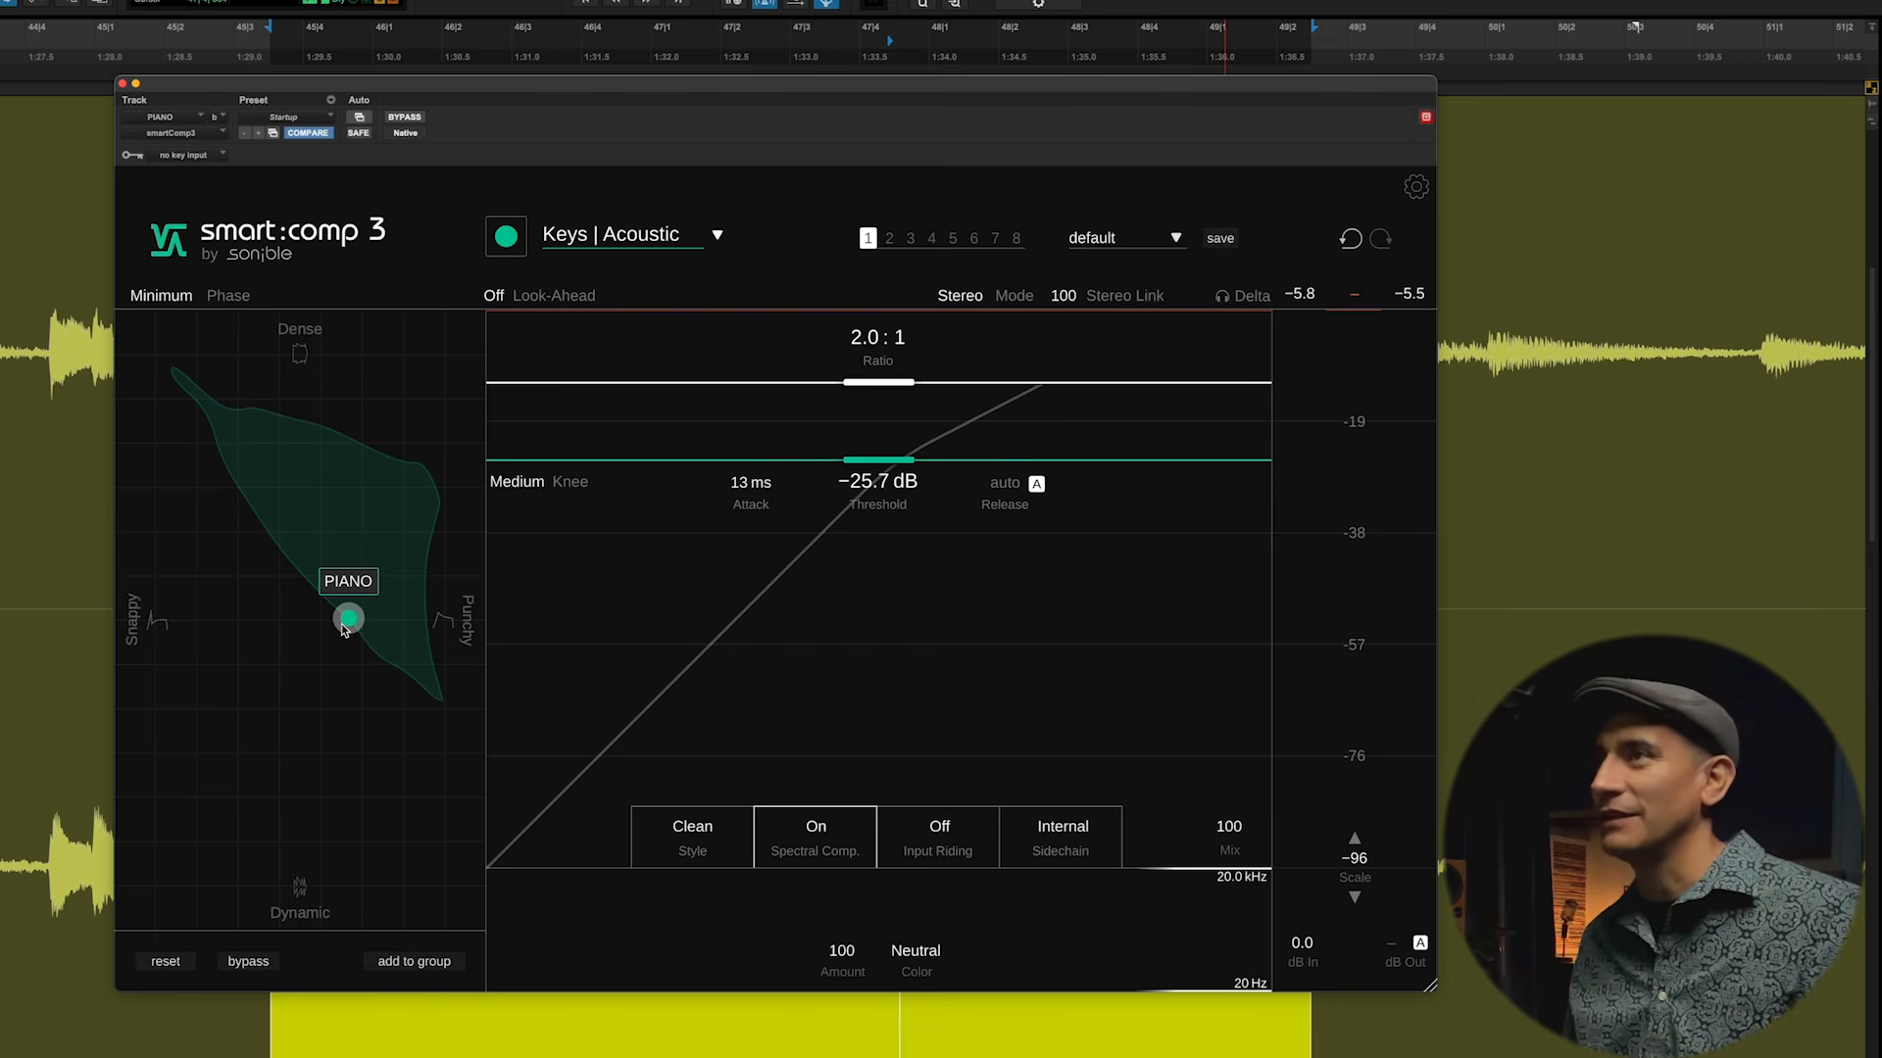
drag(344, 629, 448, 713)
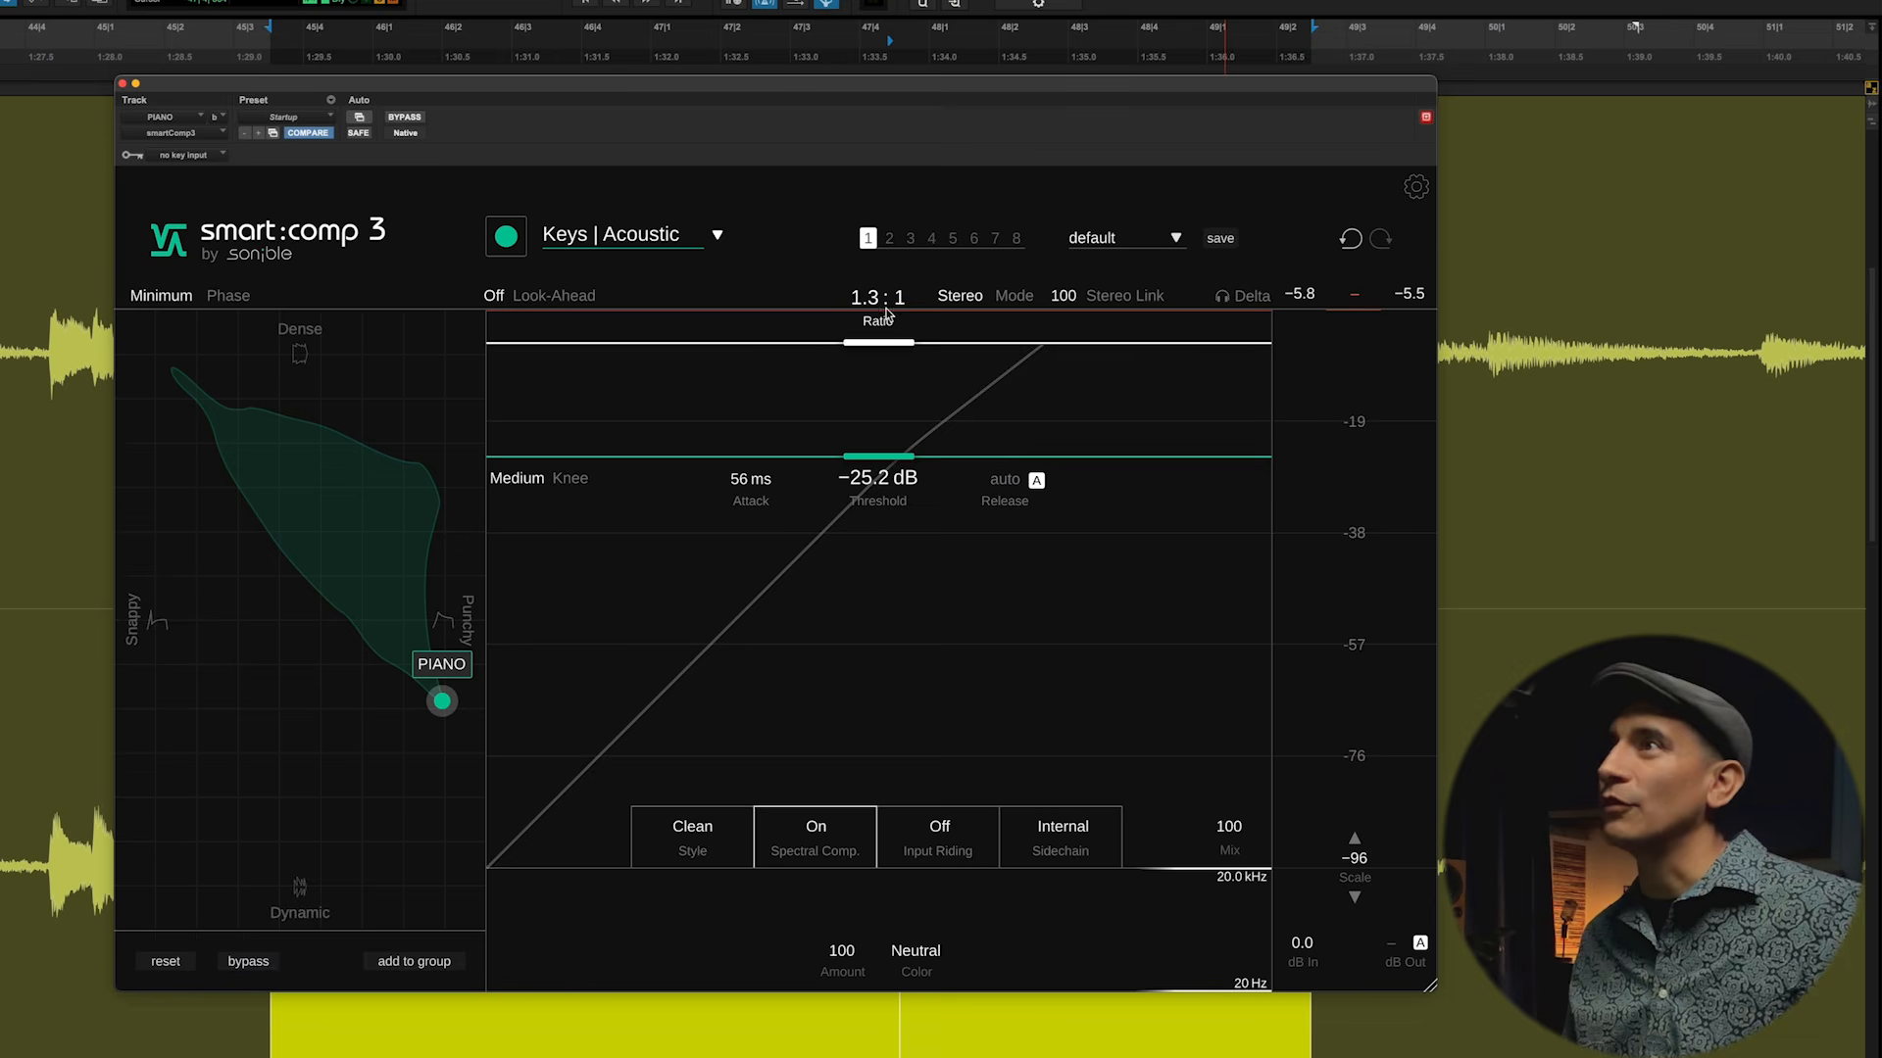
drag(441, 701, 222, 405)
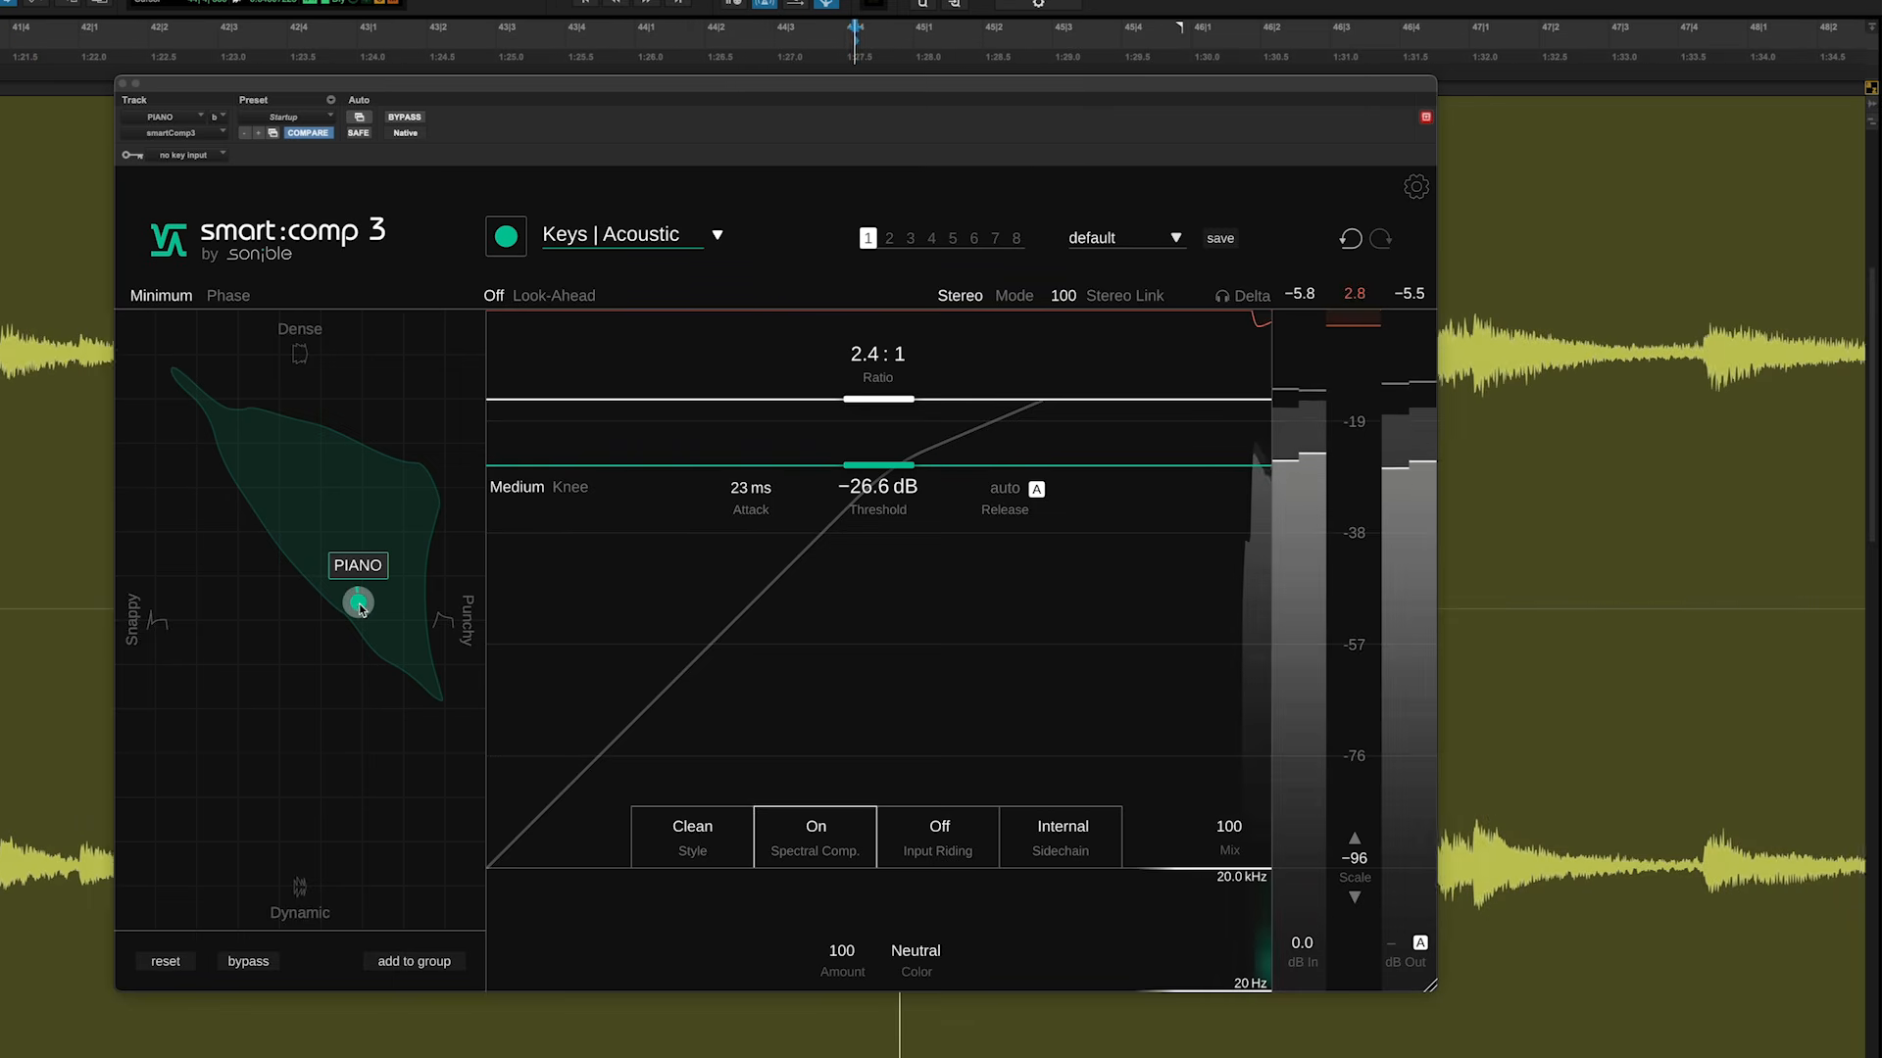
- Audition positions of the piano's matrix handle and place it at the dense-snappy tip, giving a 4.7:1 ratio and 8 ms attack
drag(358, 603, 385, 537)
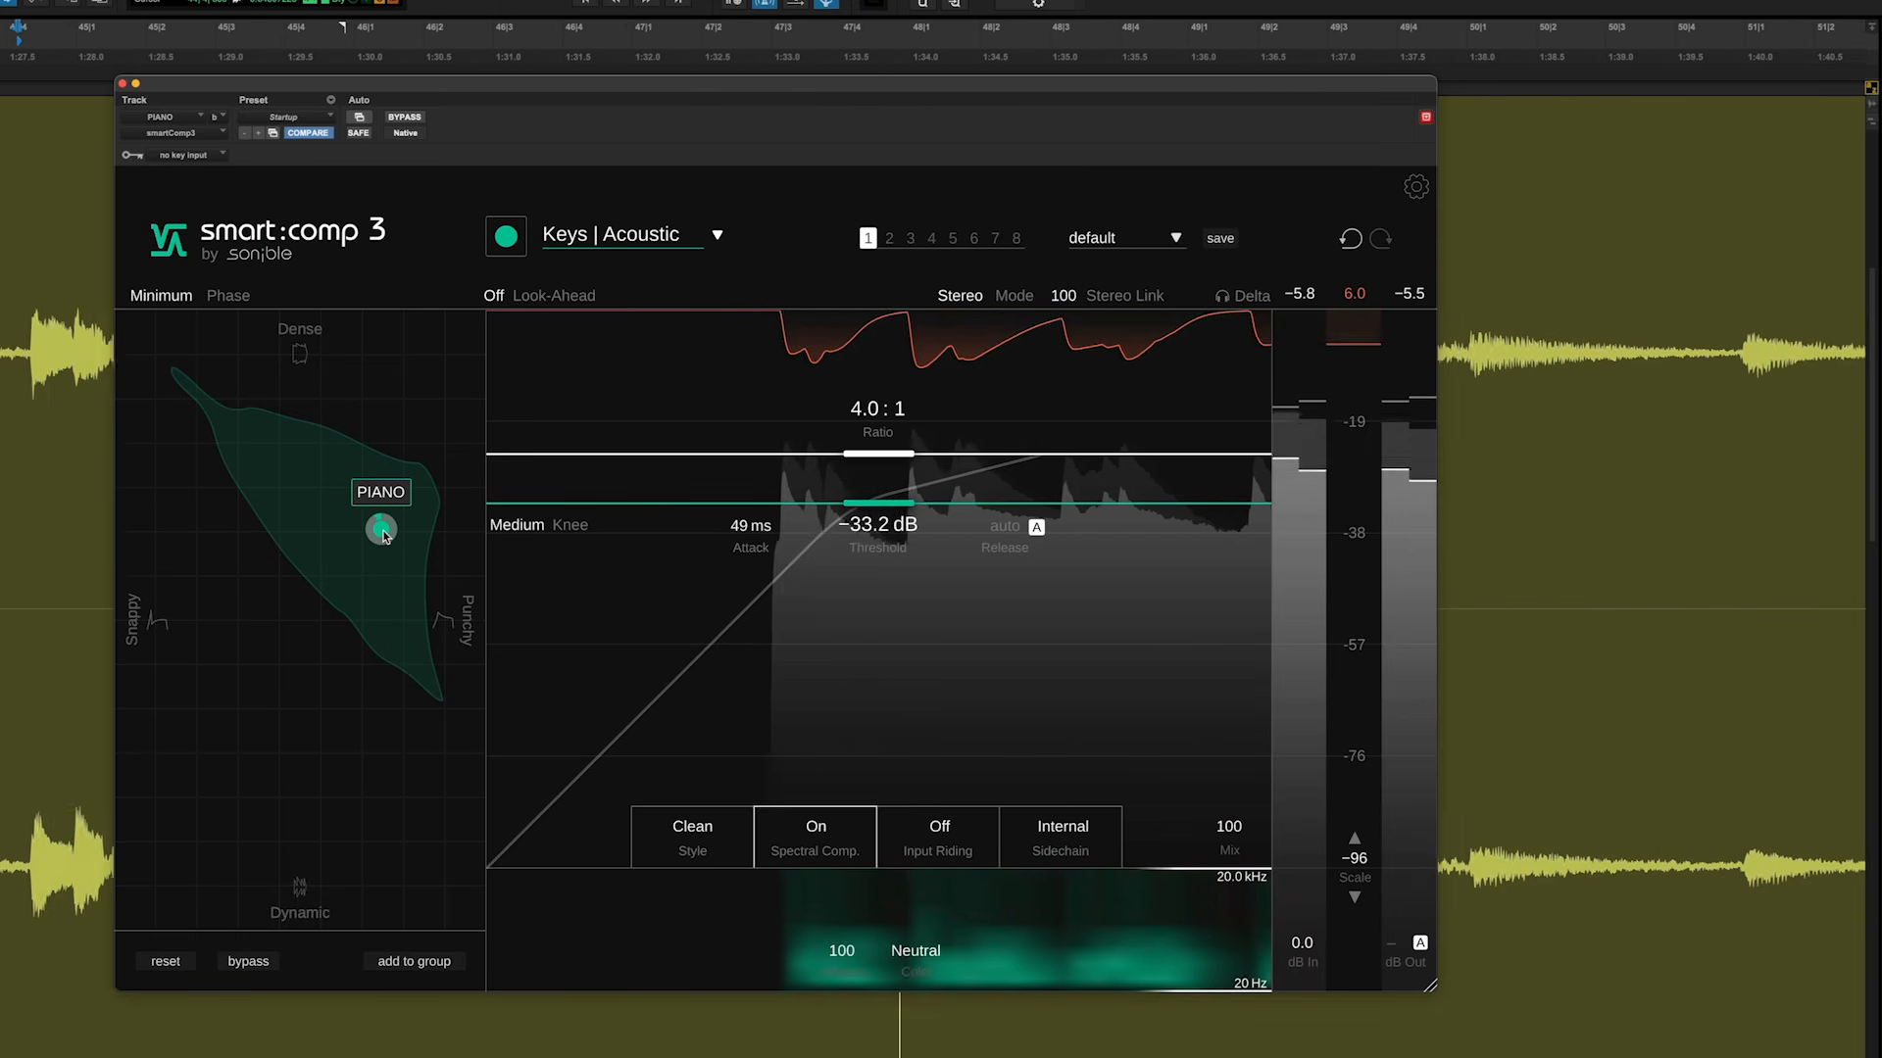
drag(384, 536, 355, 583)
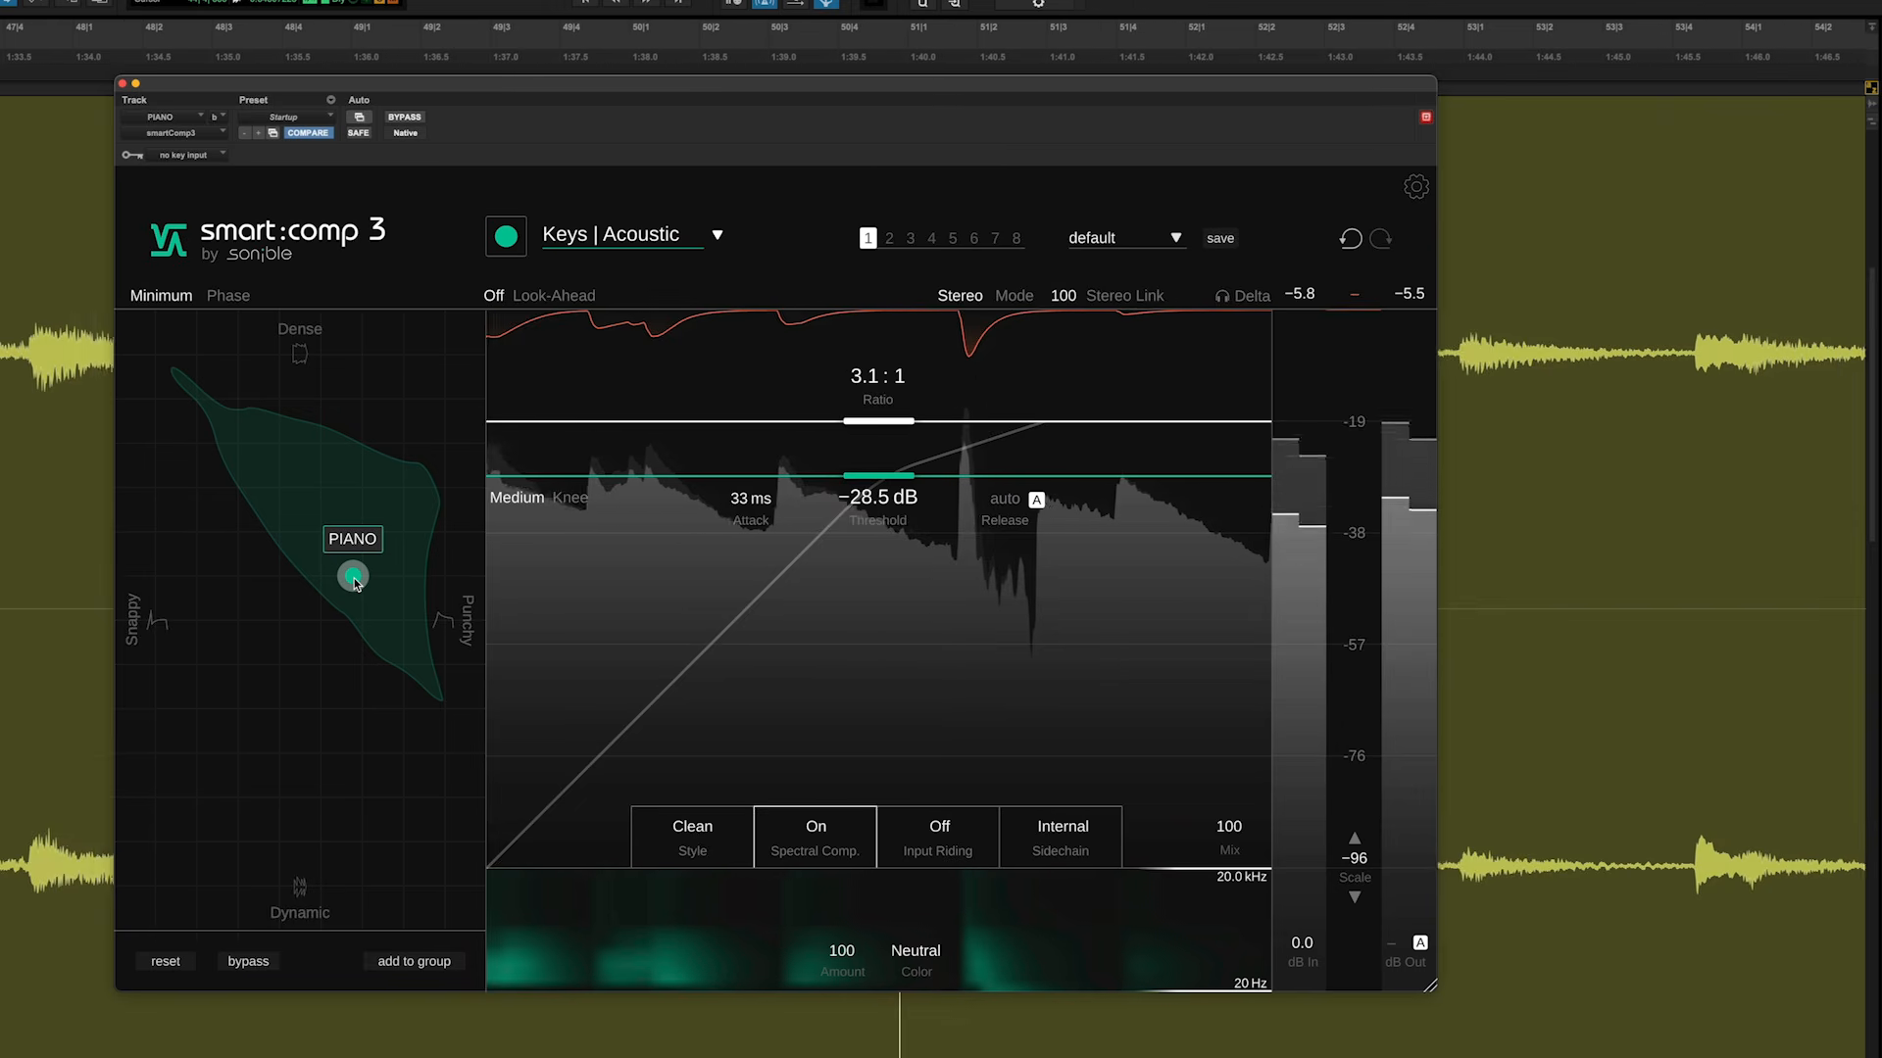
drag(355, 581, 180, 369)
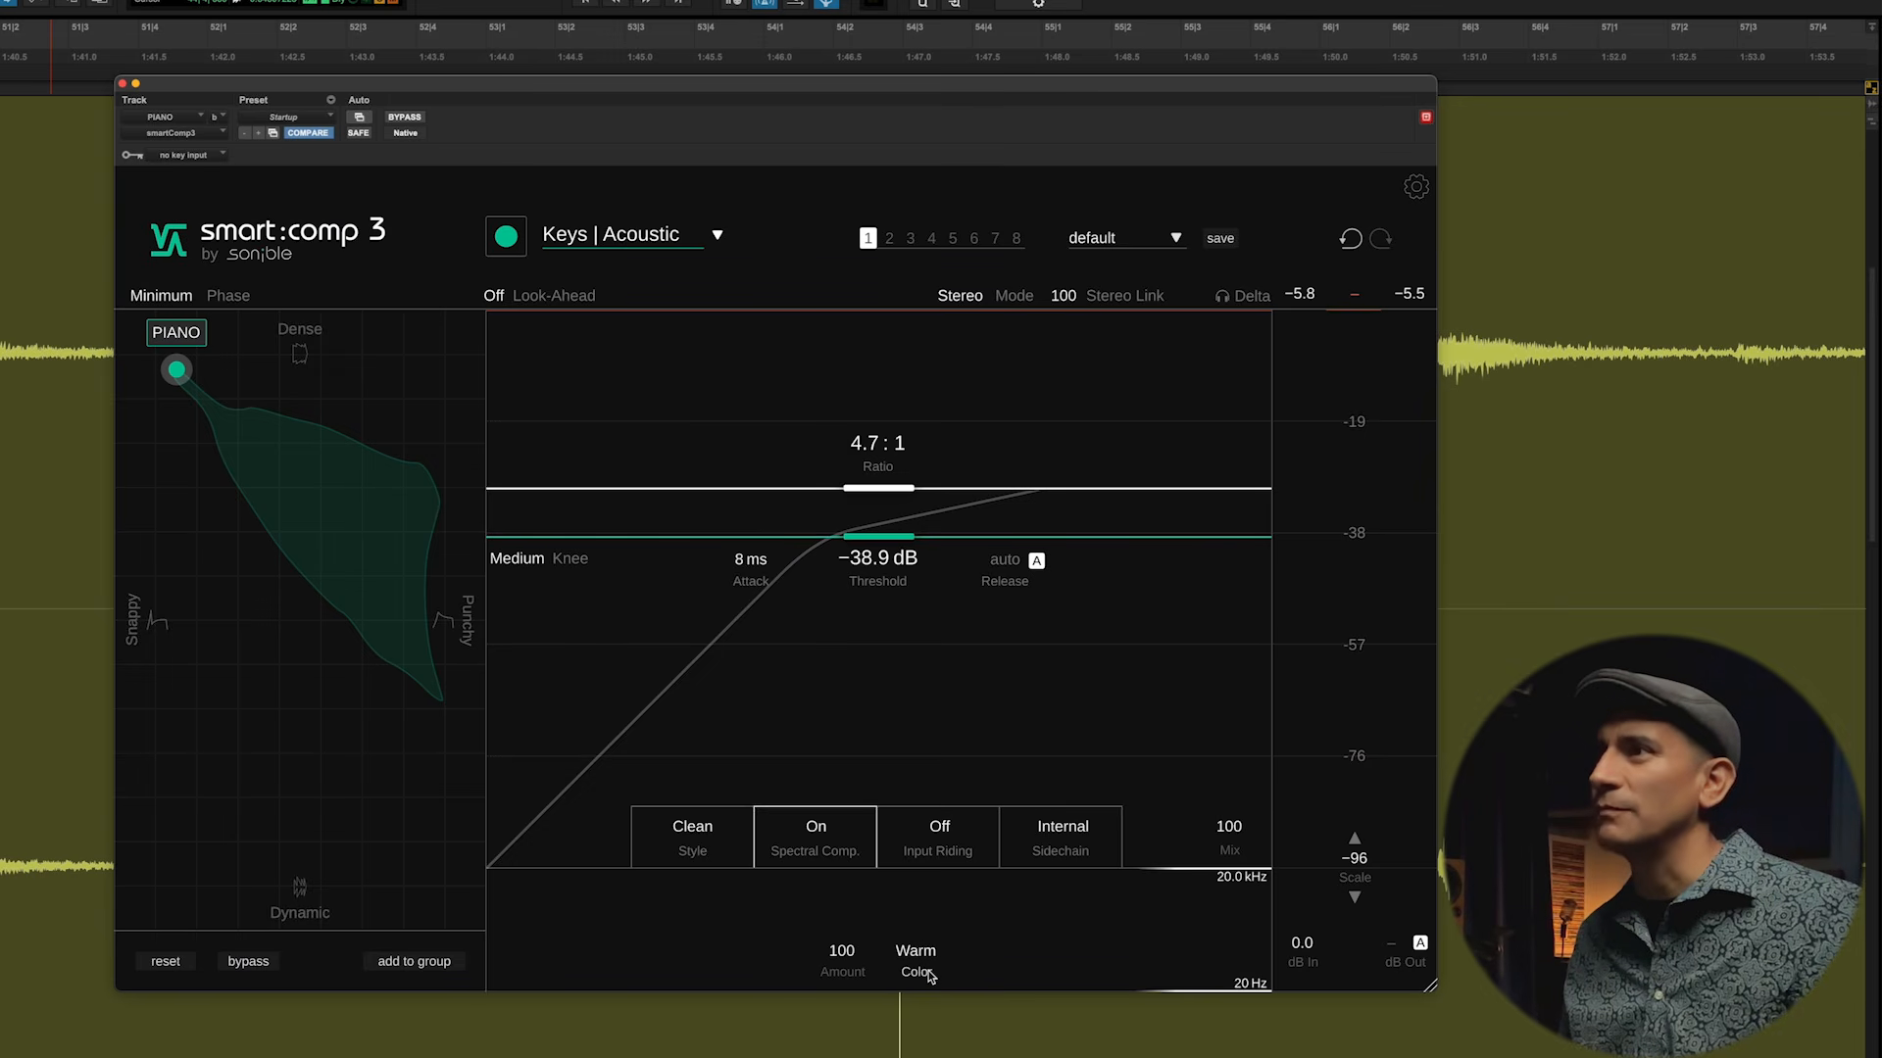
- Turn on Input Riding and shape the internal sidechain EQ with a 638 Hz low cut and a 5.0 dB bell boost at 1.0 kHz
click(938, 838)
click(1115, 838)
click(1114, 838)
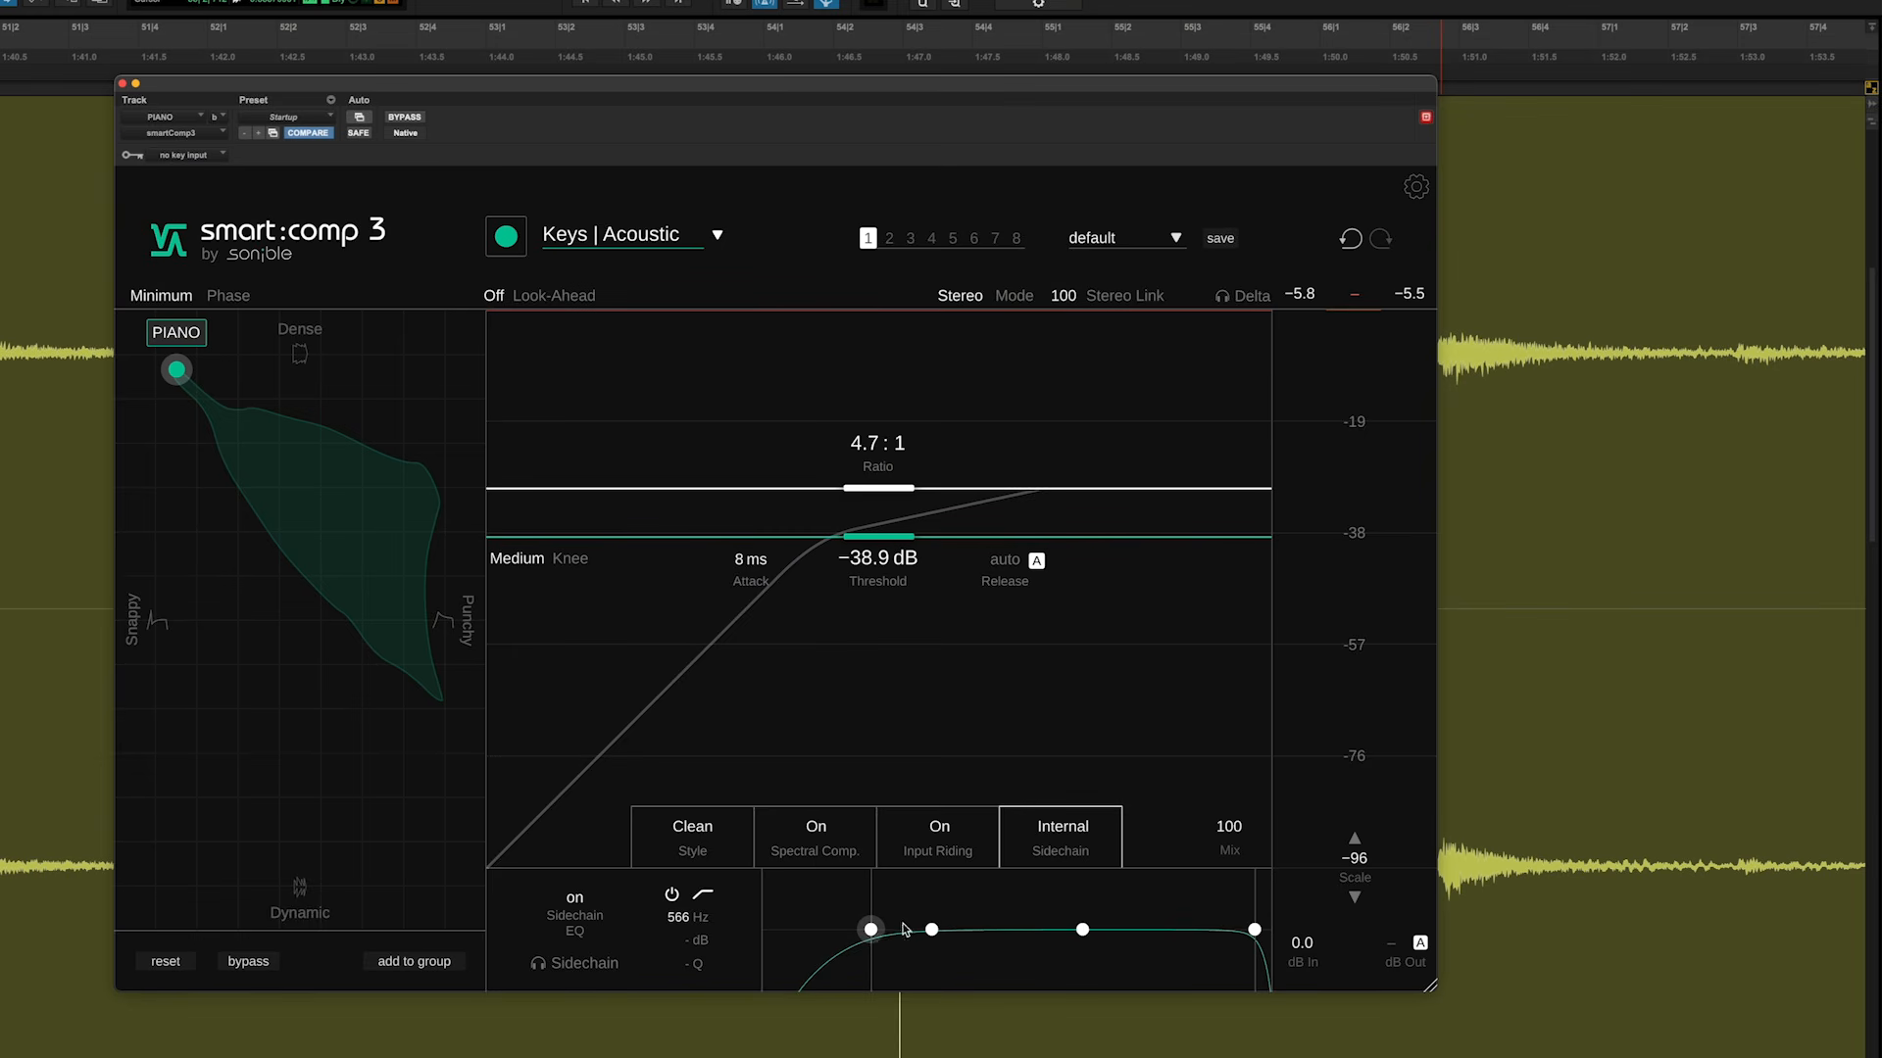
drag(931, 931, 935, 926)
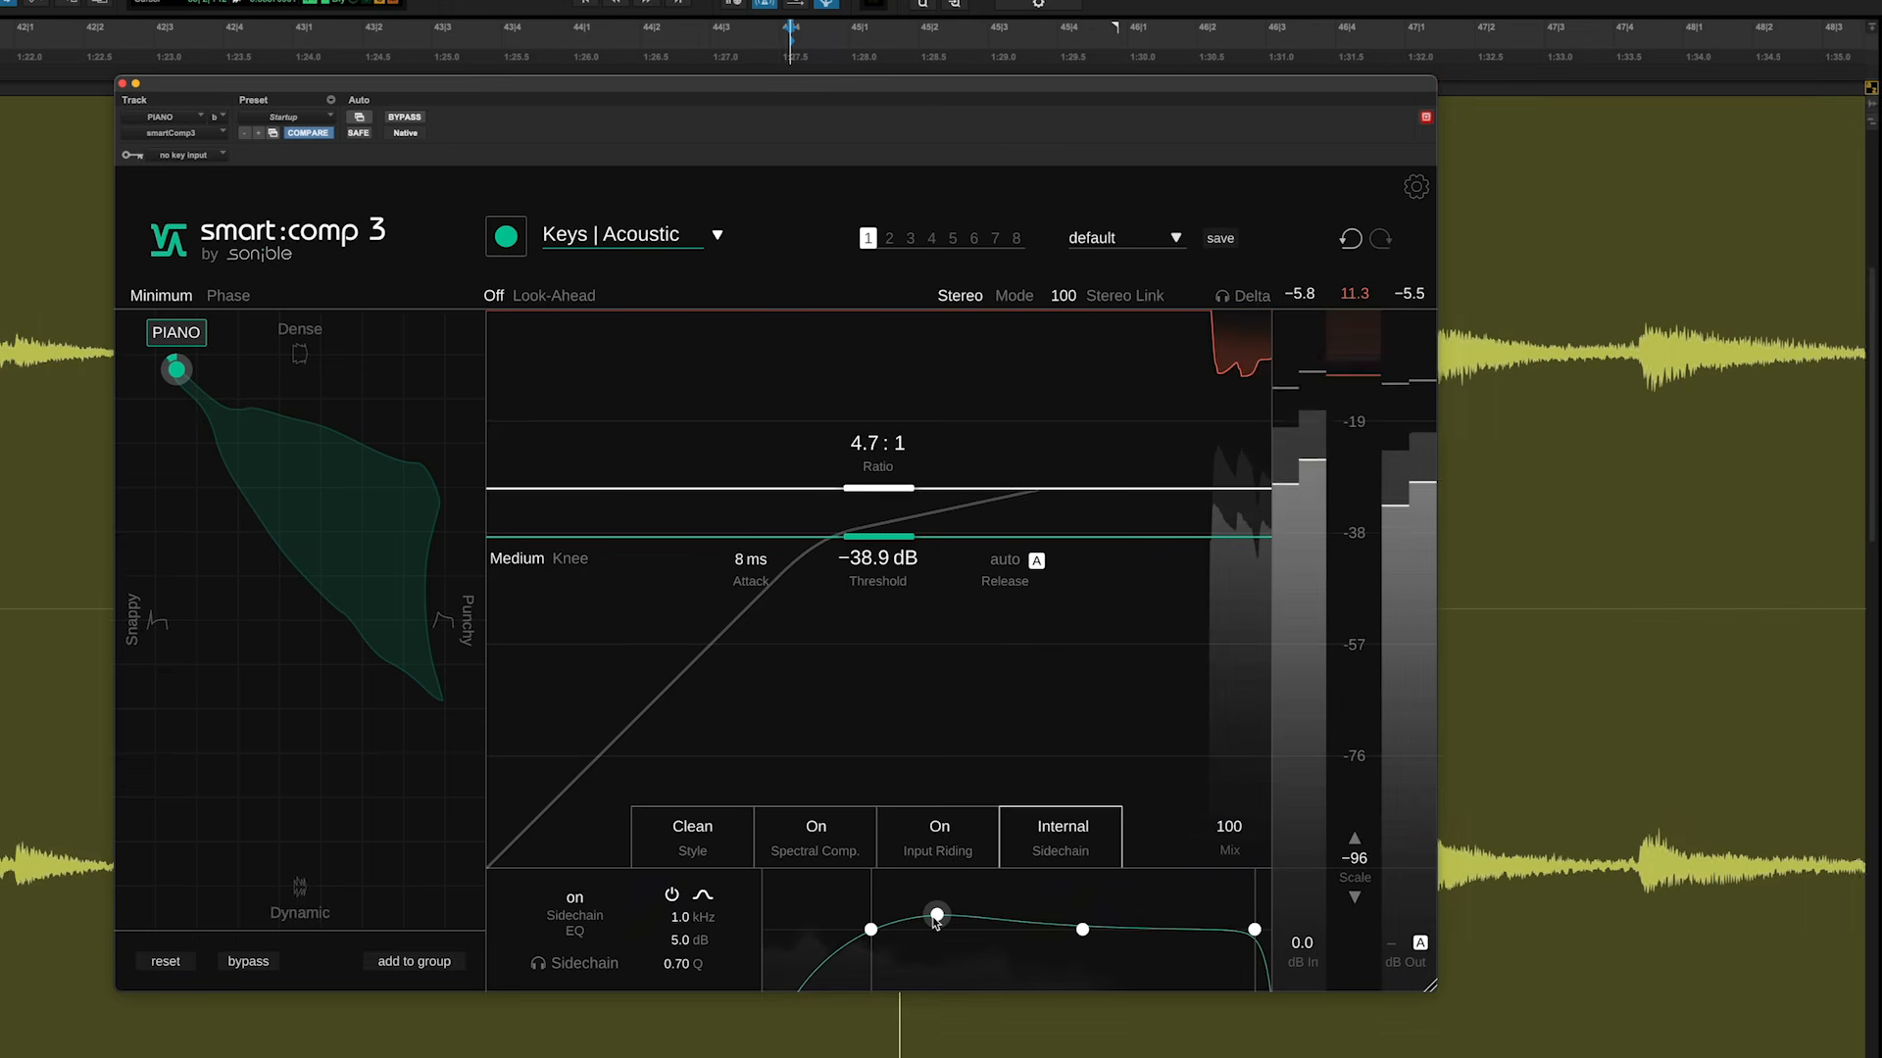
mouse_move(870, 929)
mouse_down()
mouse_move(853, 929)
mouse_move(886, 935)
mouse_up()
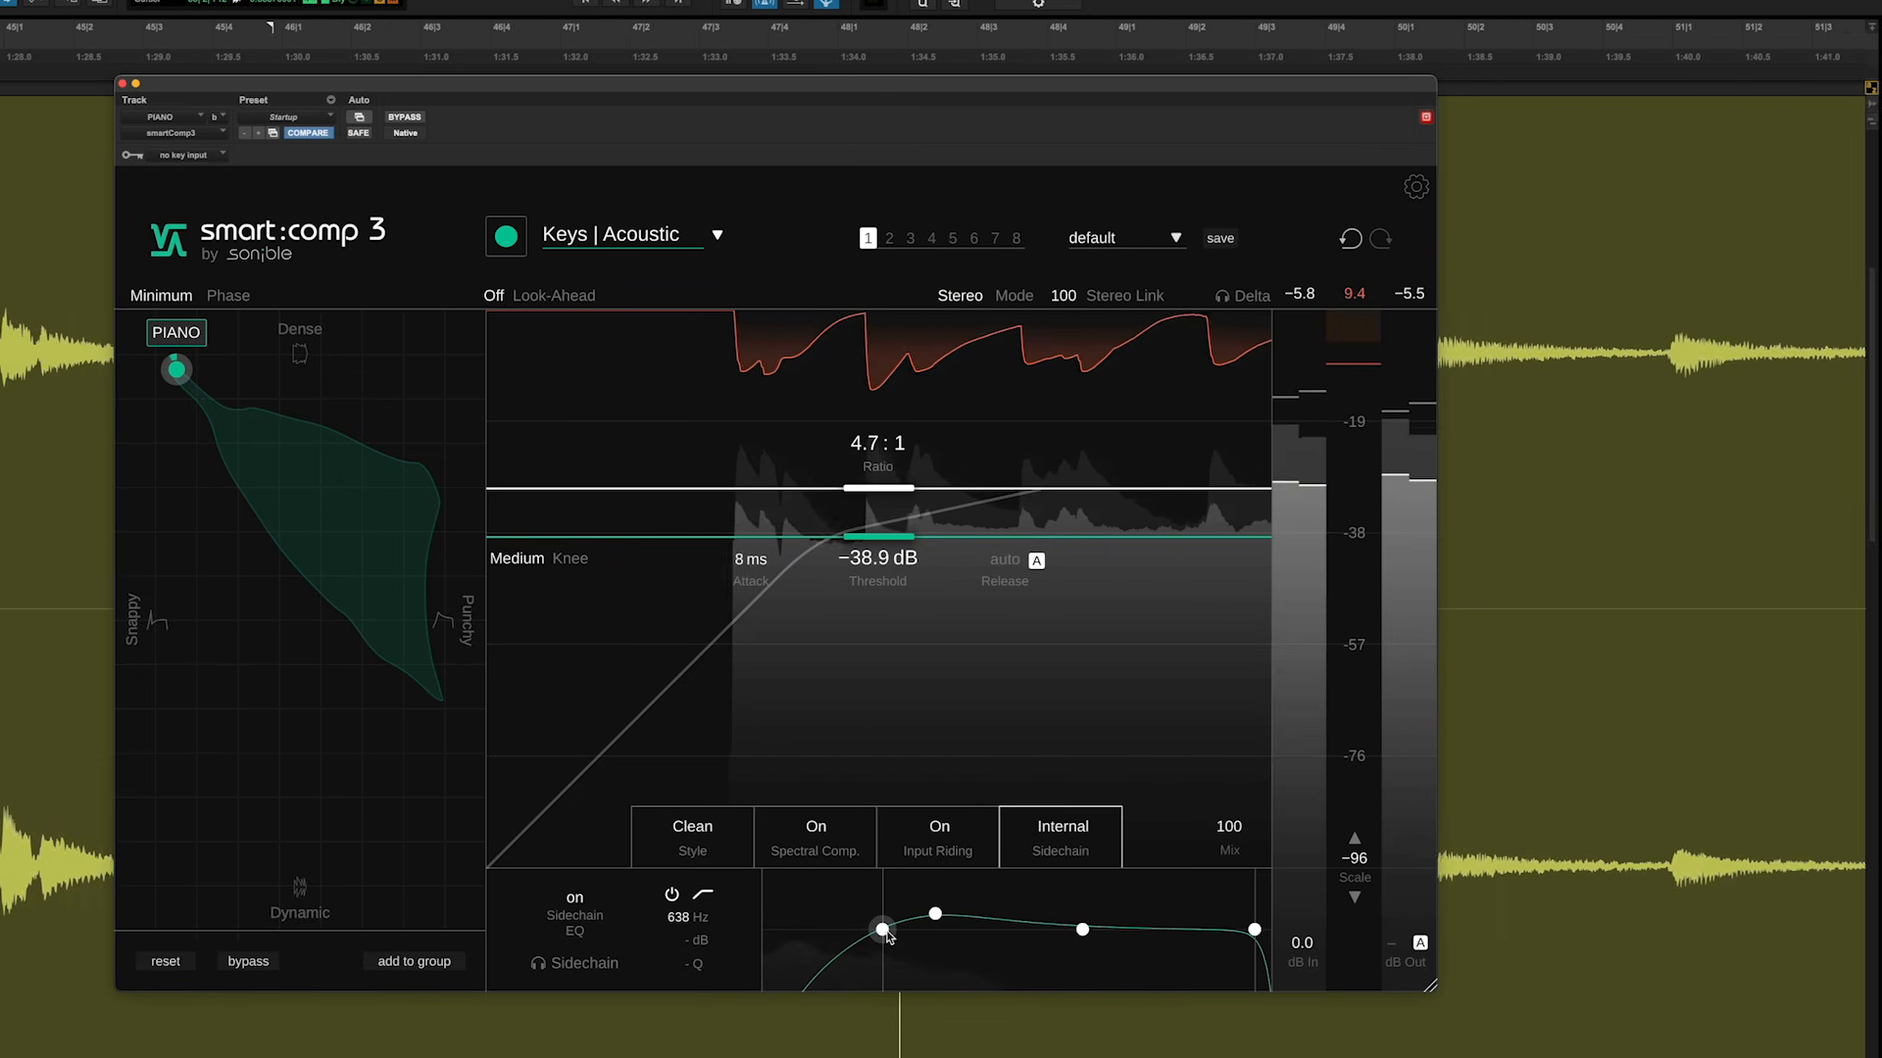
- Lower the compressor's Mix to 70 while the piano plays
scroll(1241, 841, down, 5)
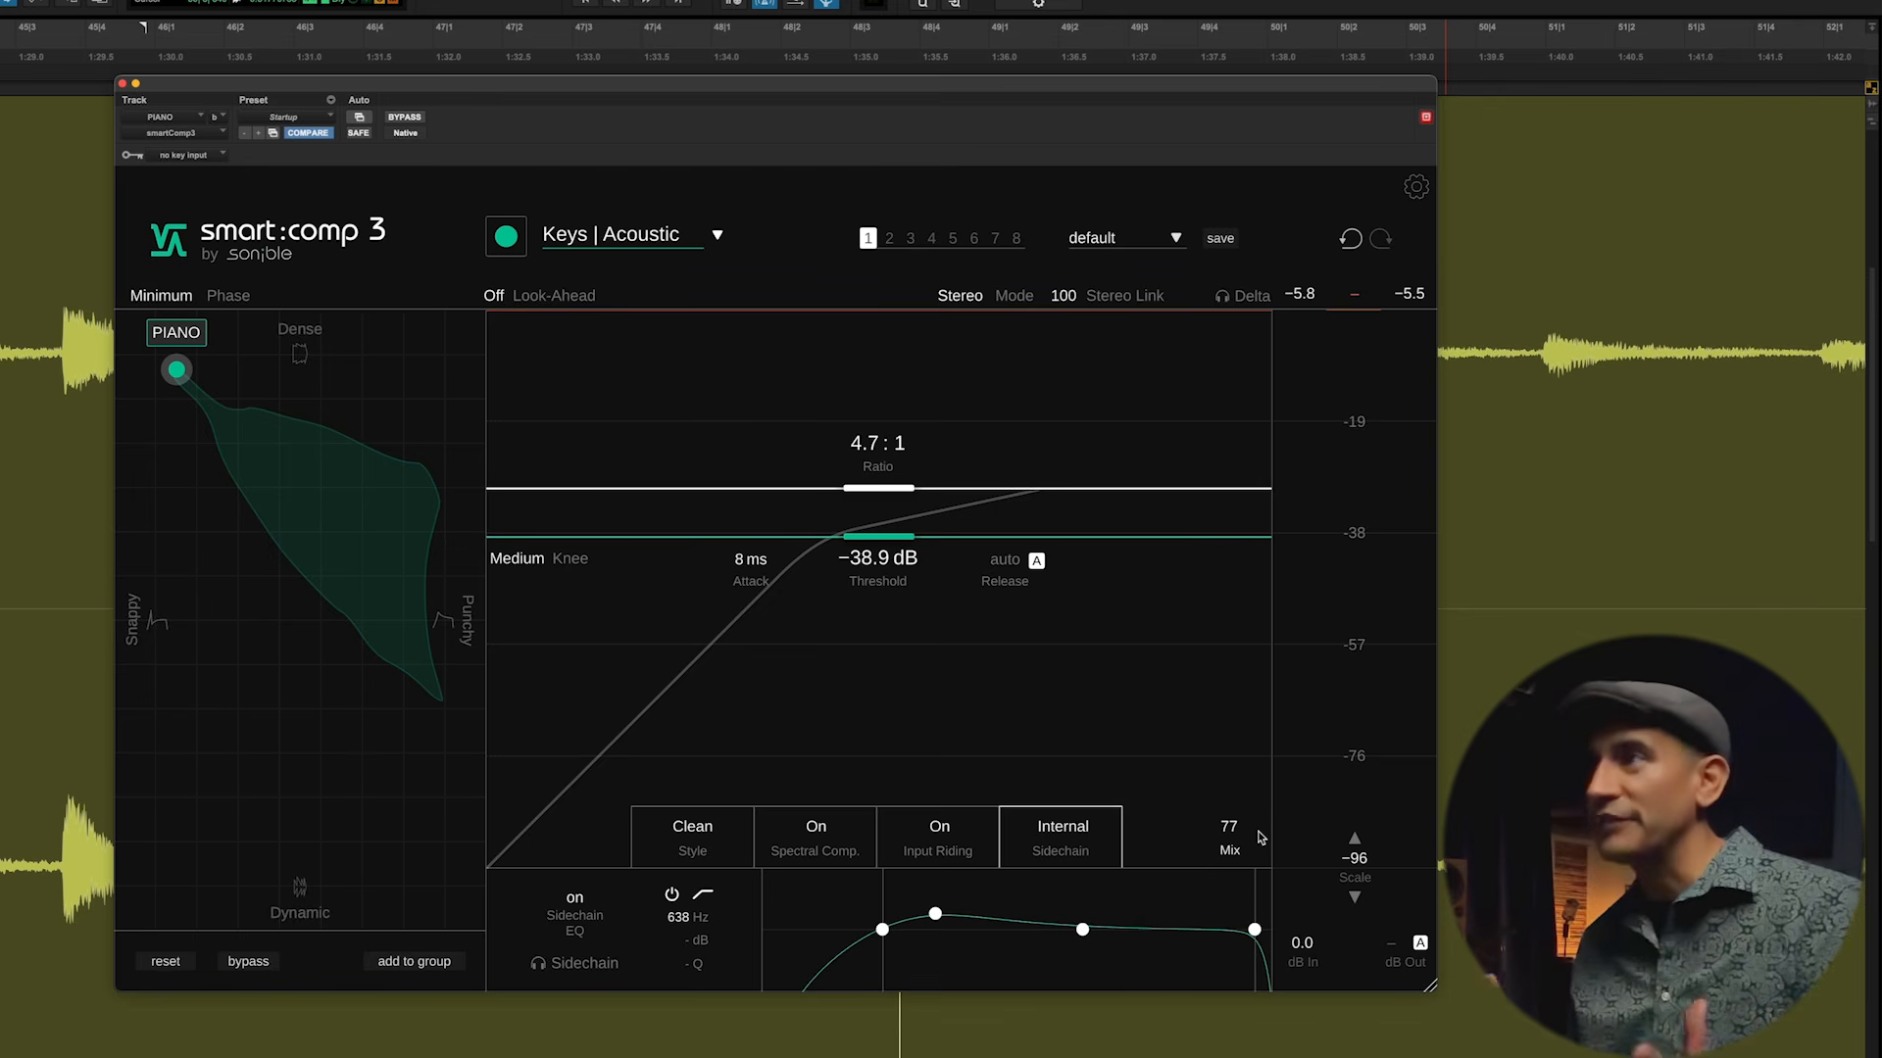
key(space)
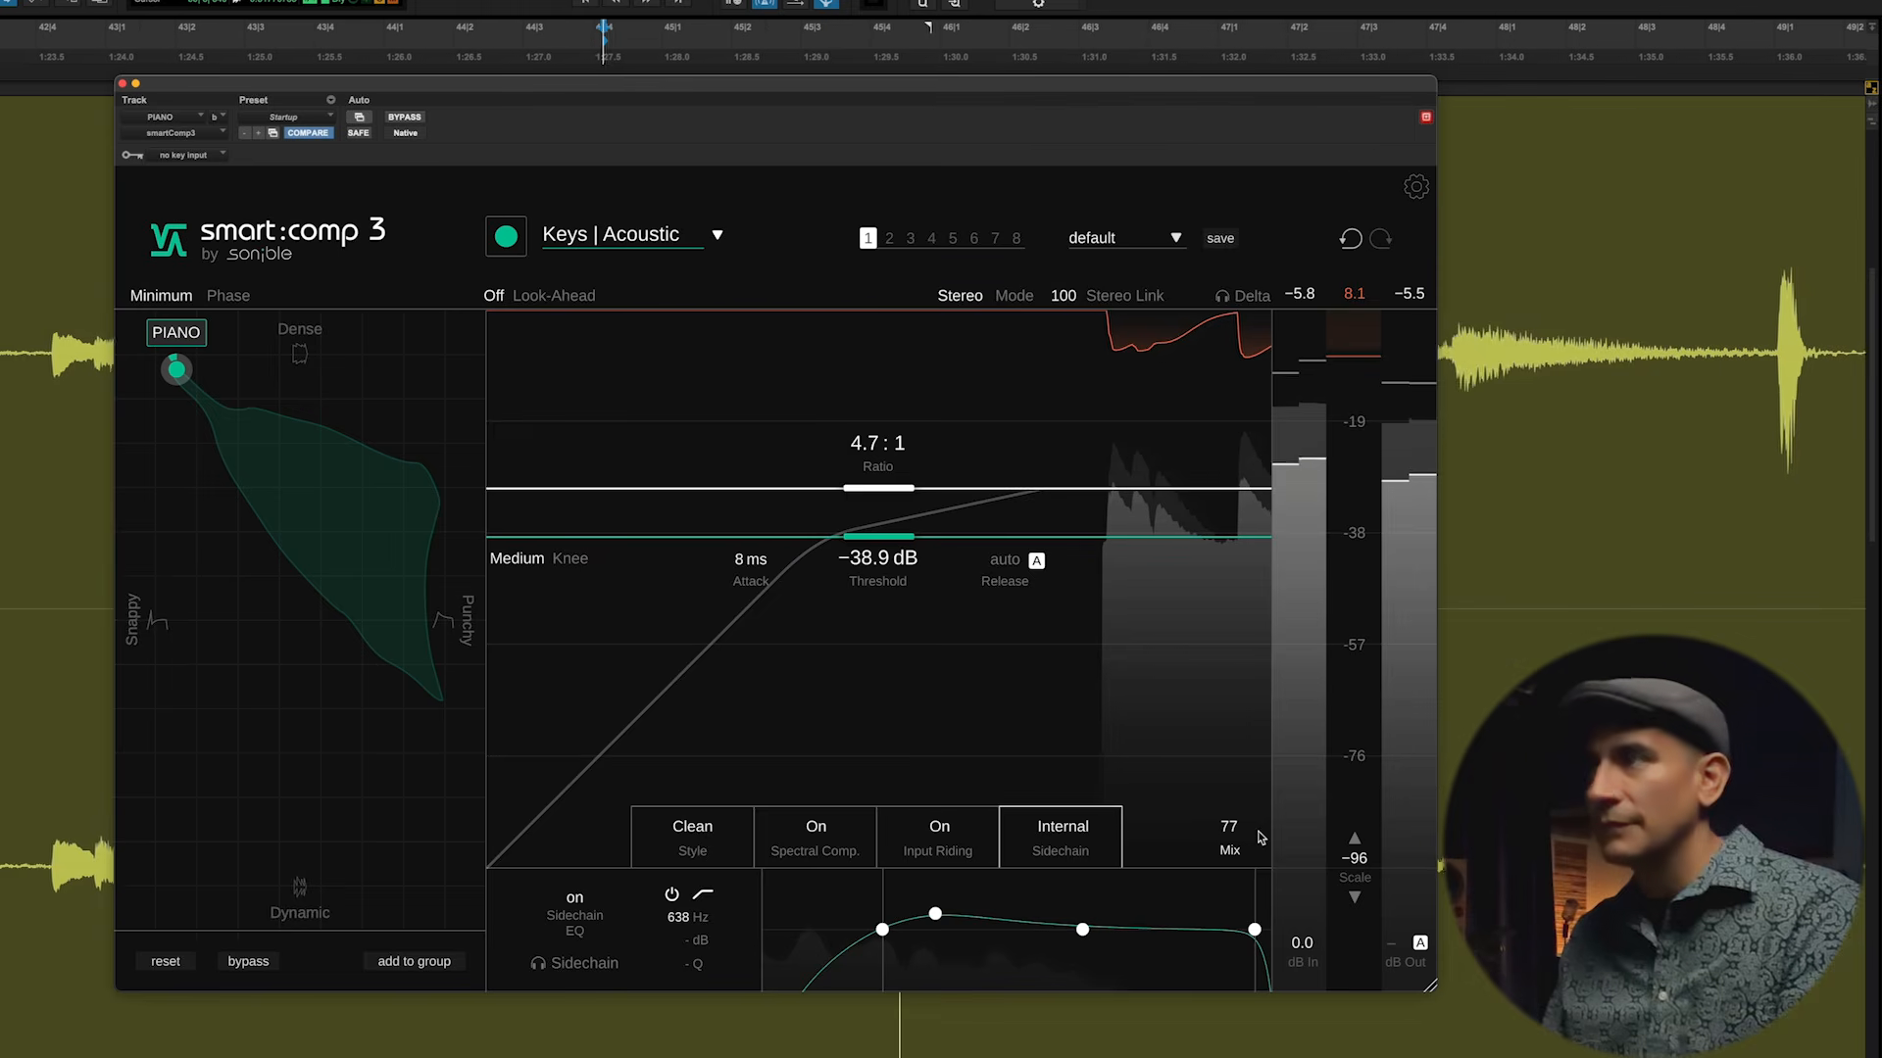
drag(1233, 827, 1233, 848)
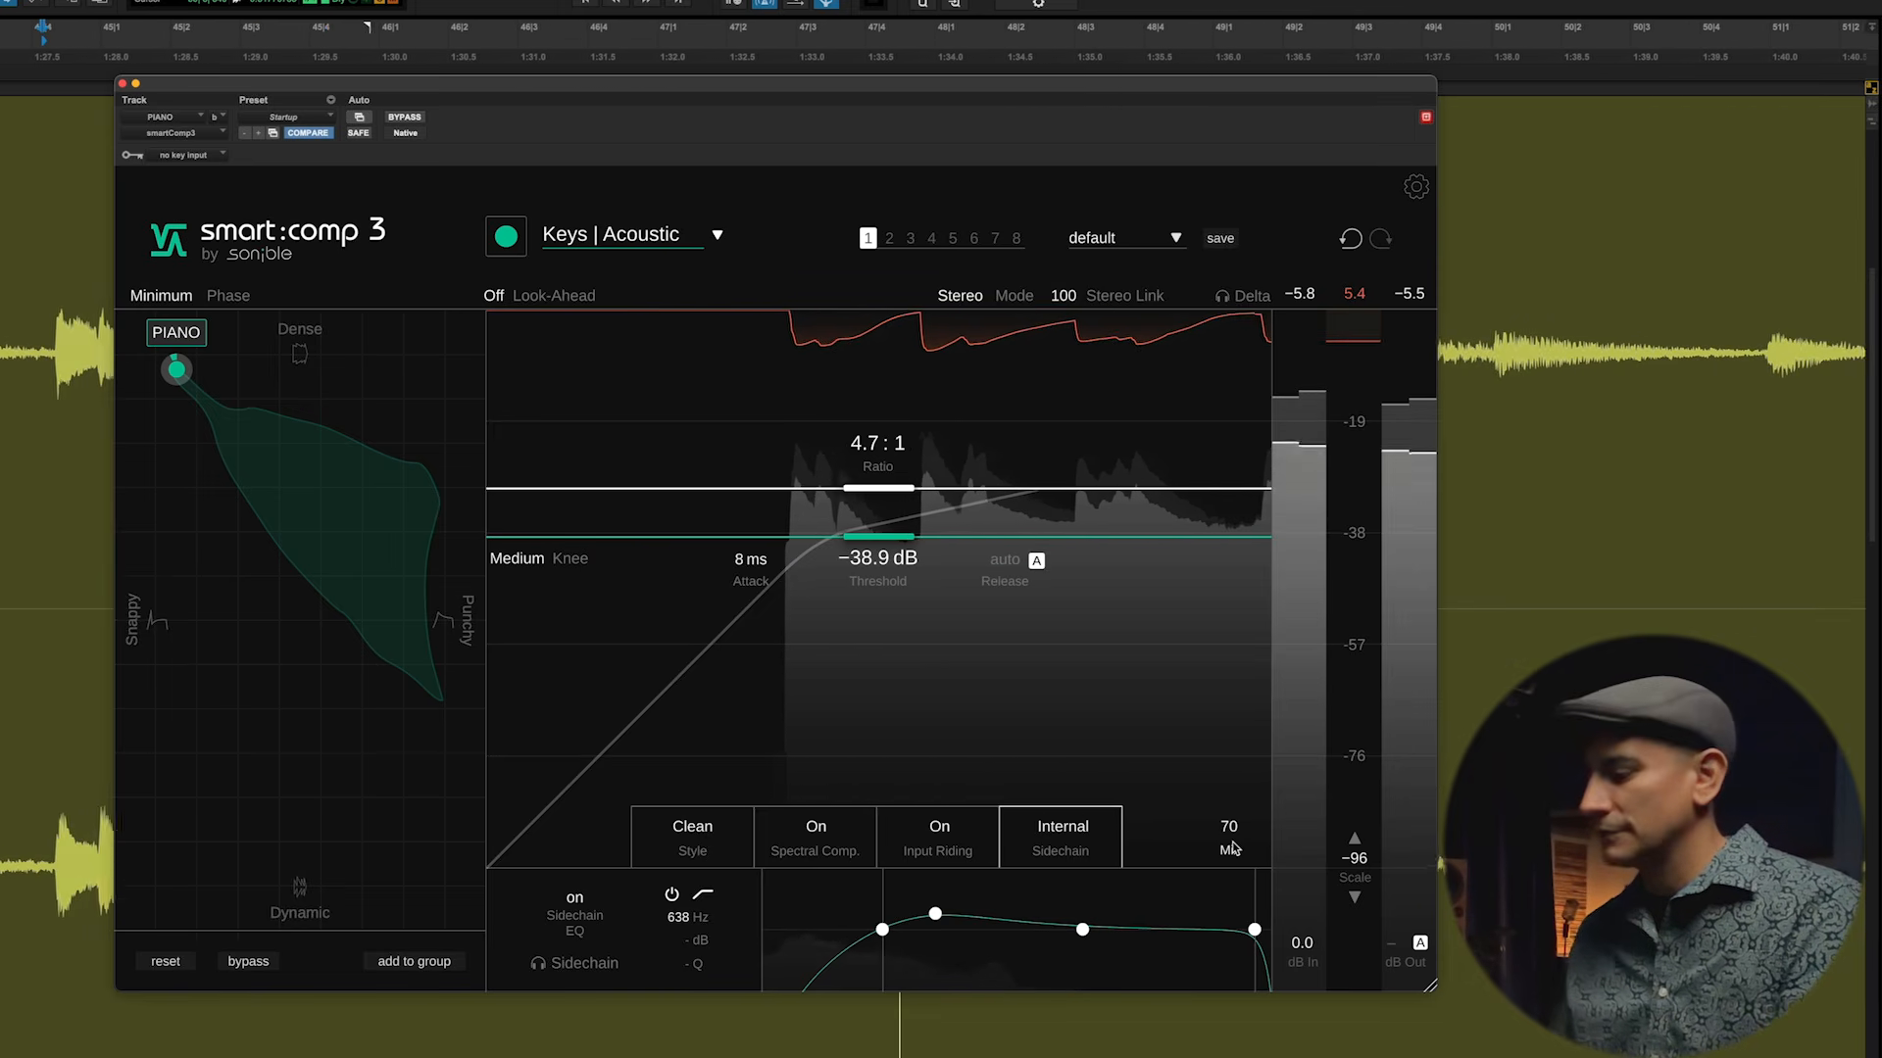